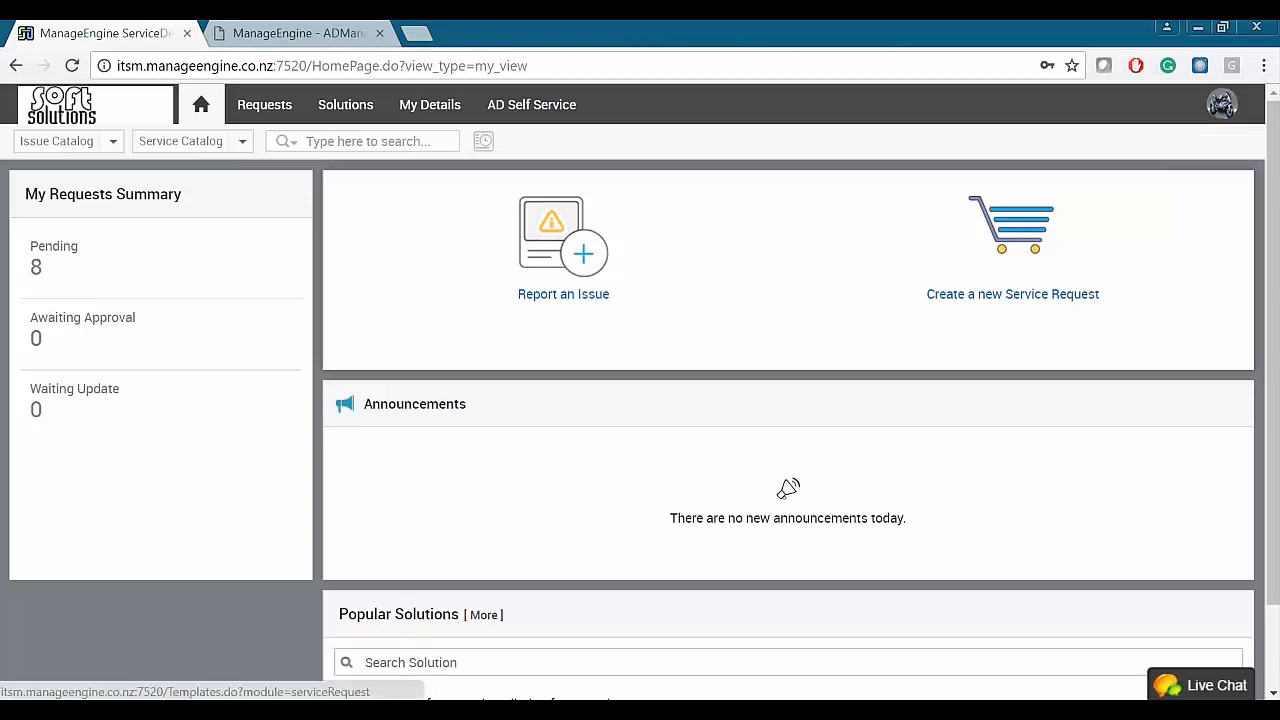
- Start a new service request and open the User Management 'New user request' template
{"action": "left_click", "coordinate": [1019, 237]}
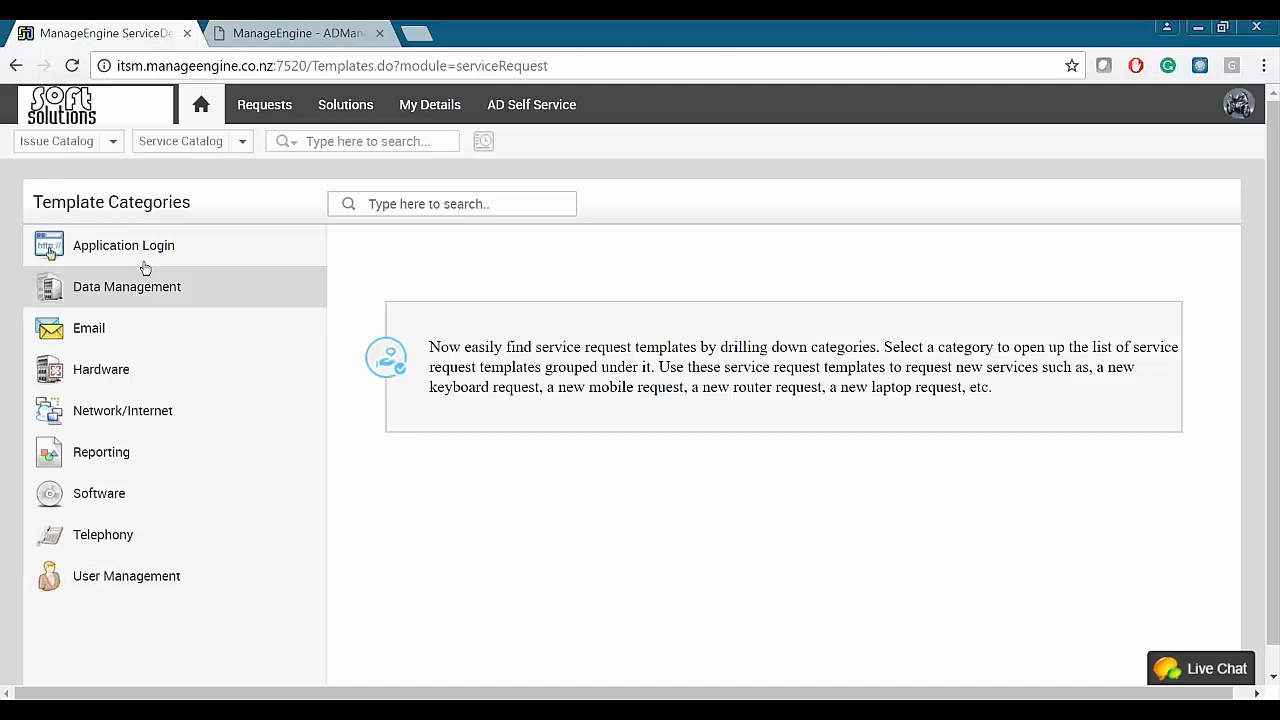
{"action": "left_click", "coordinate": [203, 577]}
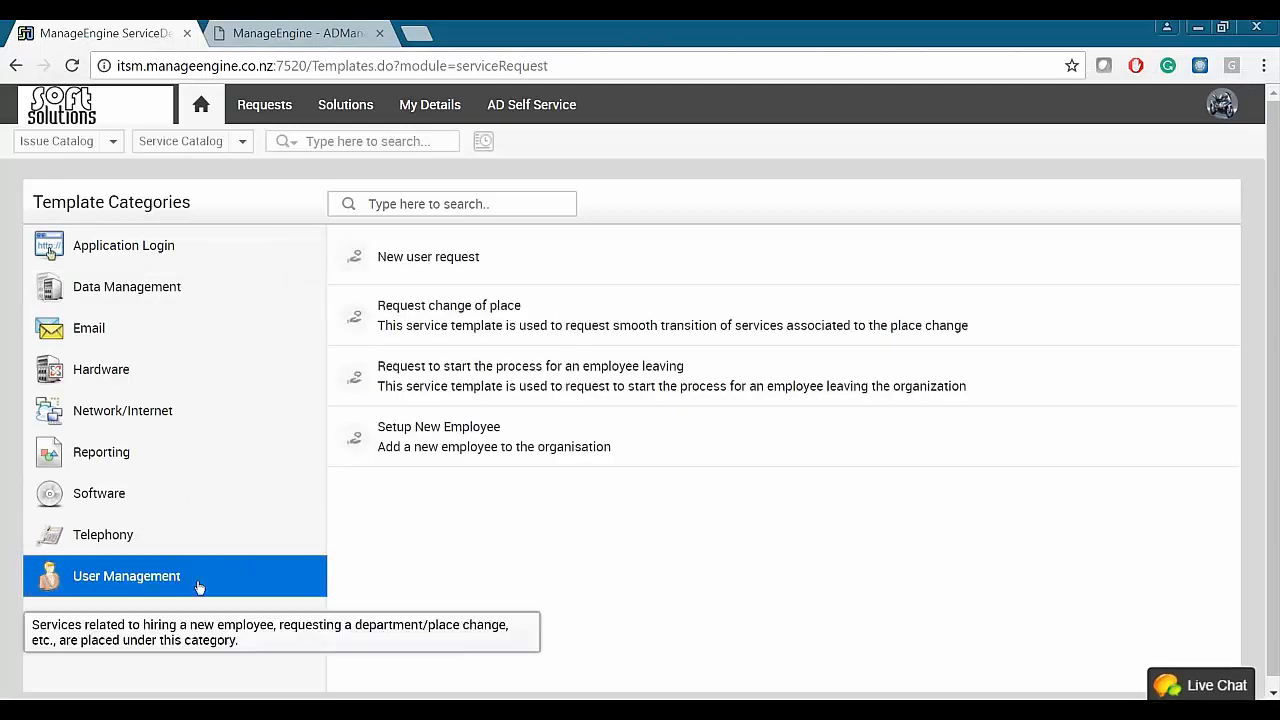
{"action": "left_click", "coordinate": [429, 260]}
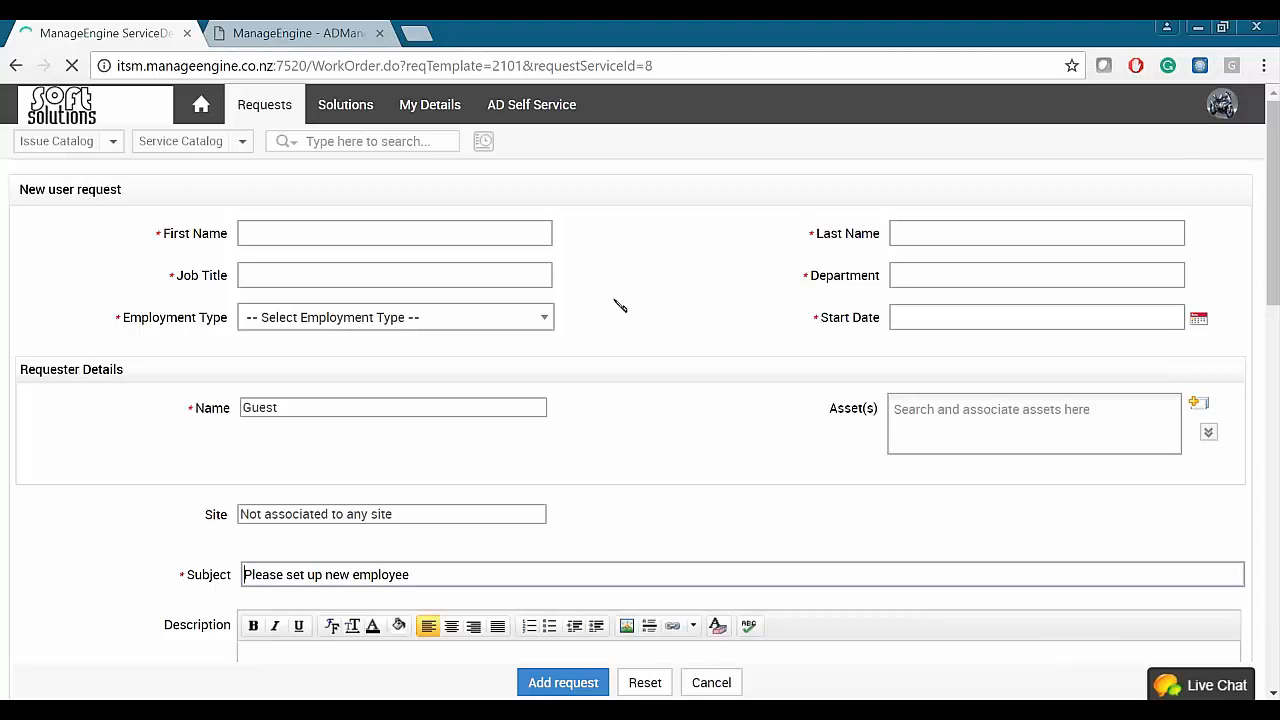
- Enter the employee's first and last name and the job title Presales Engineer
{"action": "left_click", "coordinate": [313, 240]}
{"action": "type", "text": "John"}
{"action": "key", "text": "Tab"}
{"action": "type", "text": "Smi"}
{"action": "key", "text": "Tab"}
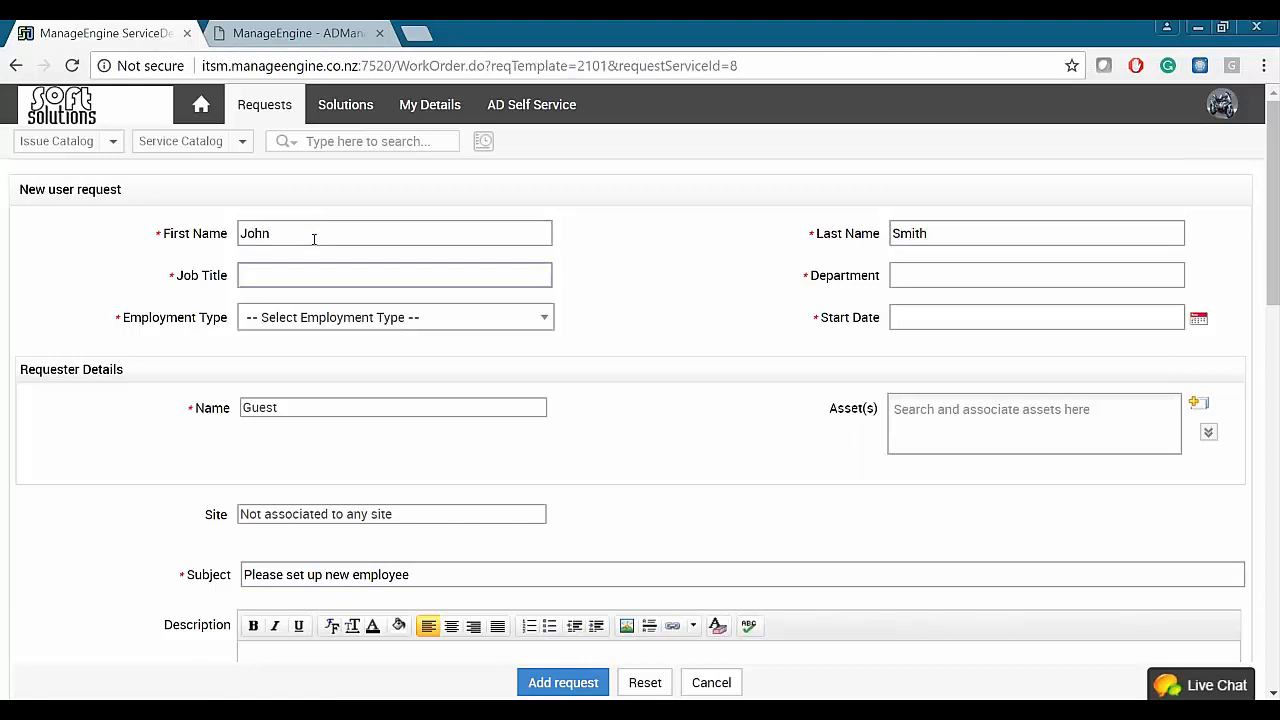
{"action": "type", "text": "Presales Engineer"}
{"action": "key", "text": "Tab"}
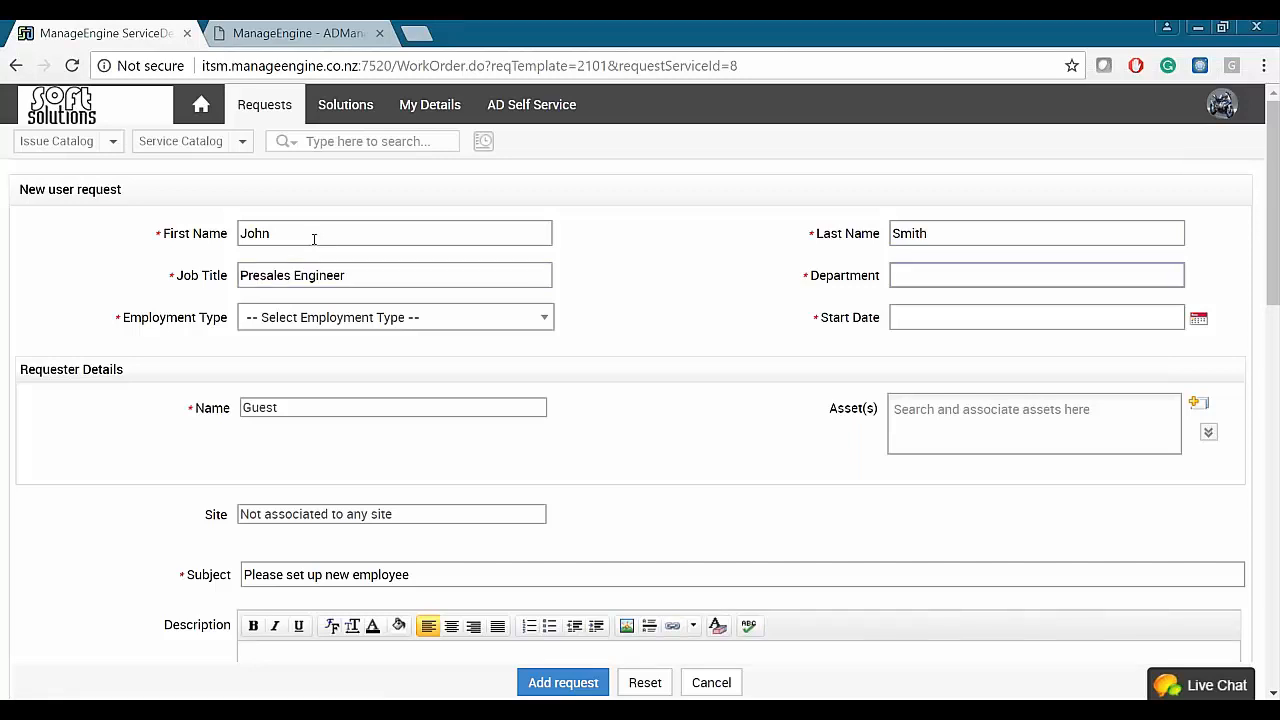
- Set employment type to Contractor, start date 24 May 2018 and finish date 31 May 2018
{"action": "key", "text": "Tab"}
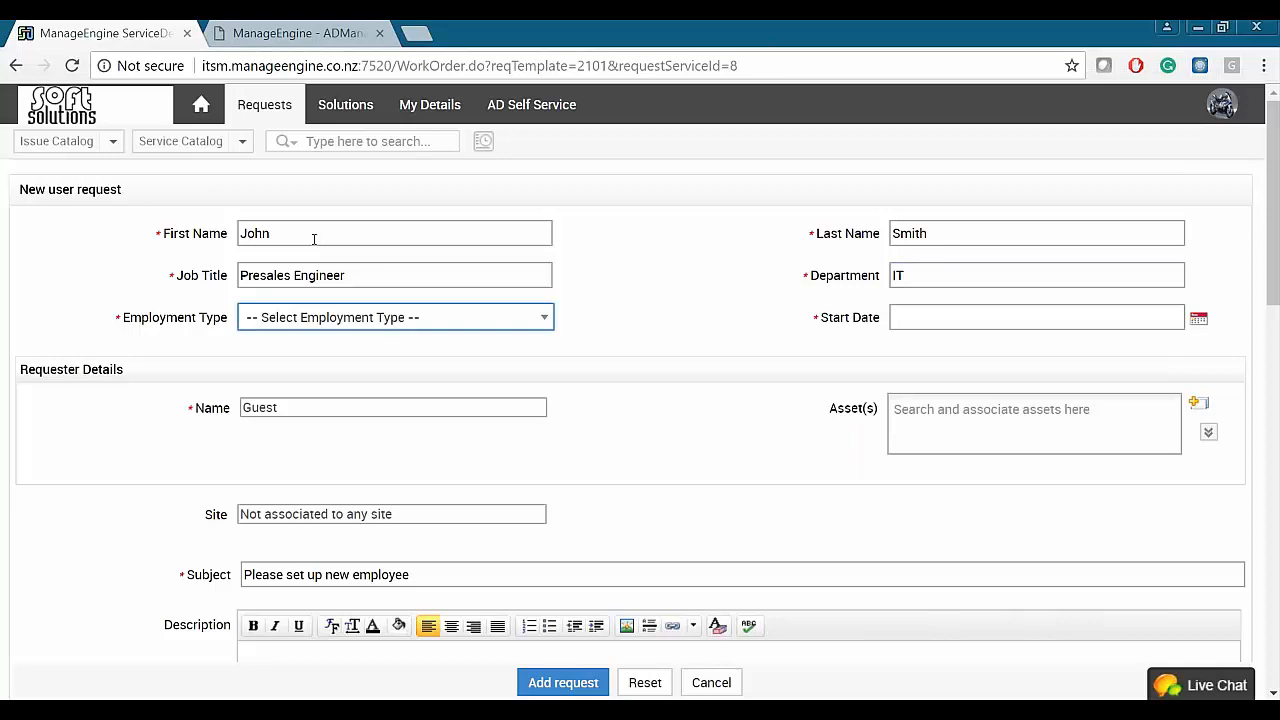
{"action": "left_click", "coordinate": [330, 317]}
{"action": "left_click", "coordinate": [314, 411]}
{"action": "left_click", "coordinate": [1060, 312]}
{"action": "left_click", "coordinate": [1198, 318]}
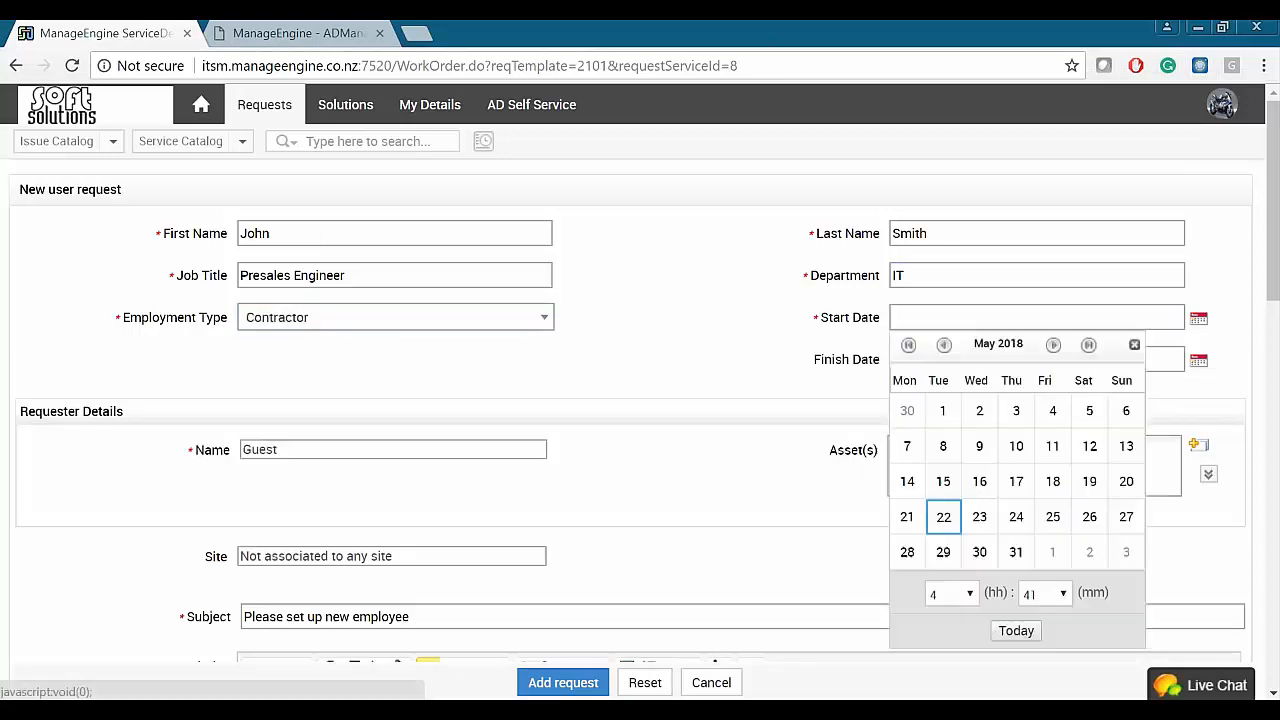
{"action": "left_click", "coordinate": [1015, 516]}
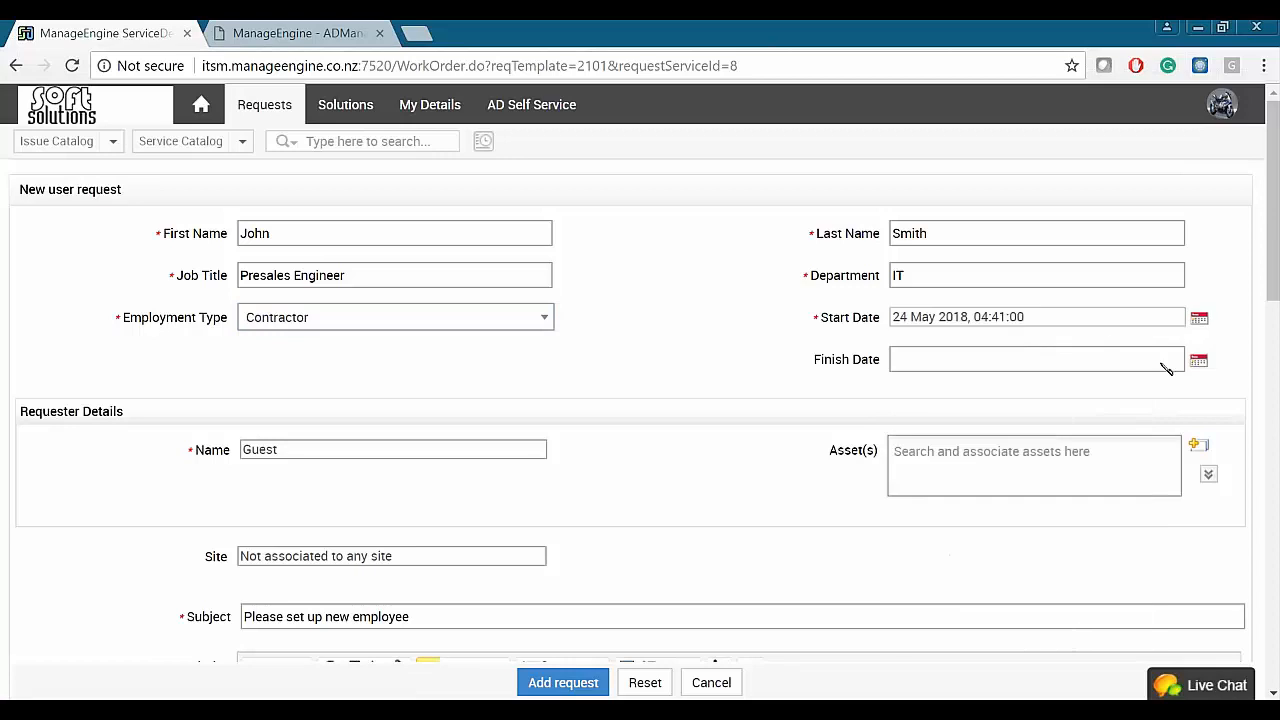
{"action": "left_click", "coordinate": [1203, 364]}
{"action": "left_click", "coordinate": [1049, 600]}
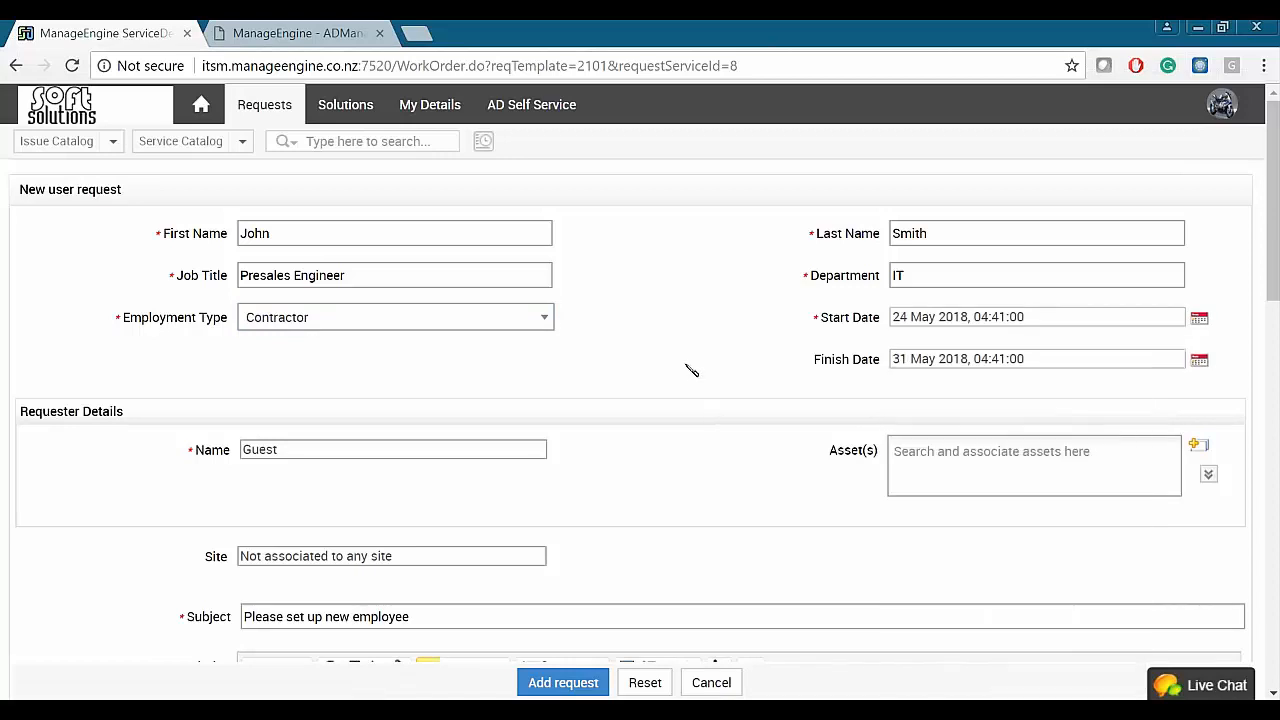
- Answer Yes to needing a PC, choose Laptop as computer type, and No to a phone
{"action": "scroll", "coordinate": [689, 369], "scroll_direction": "down", "scroll_amount": 3}
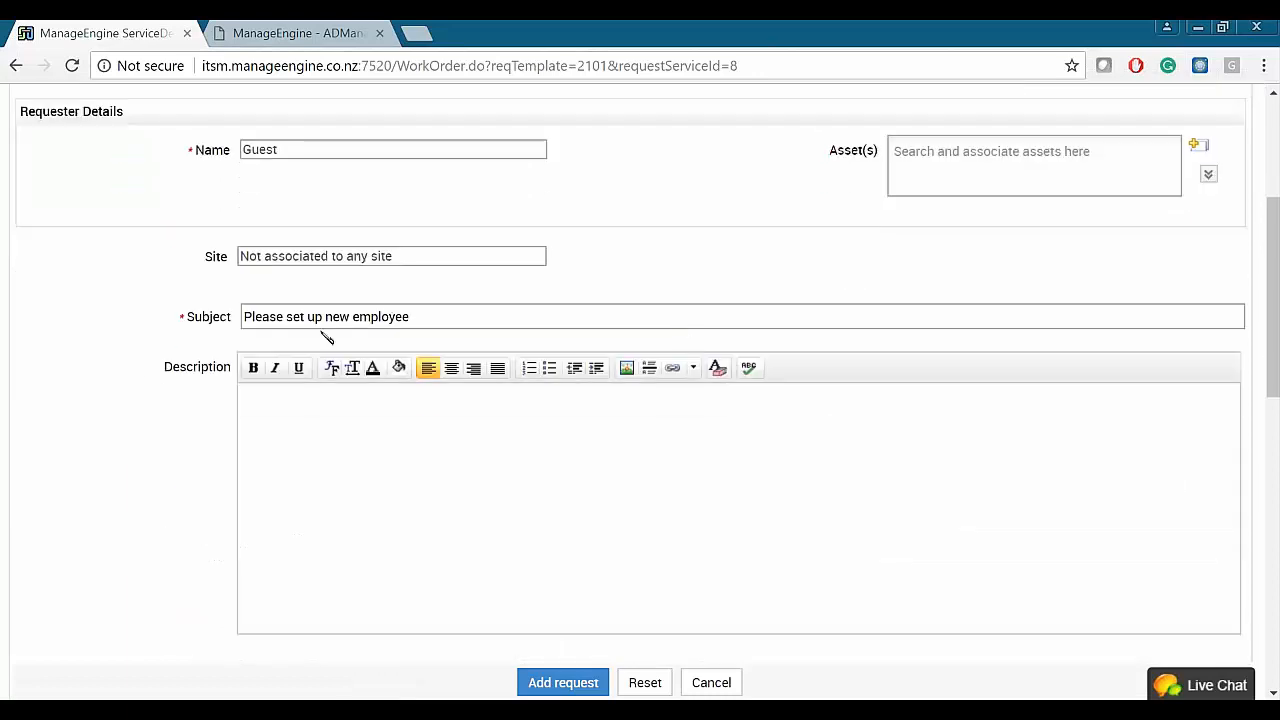
{"action": "scroll", "coordinate": [152, 383], "scroll_direction": "down", "scroll_amount": 5}
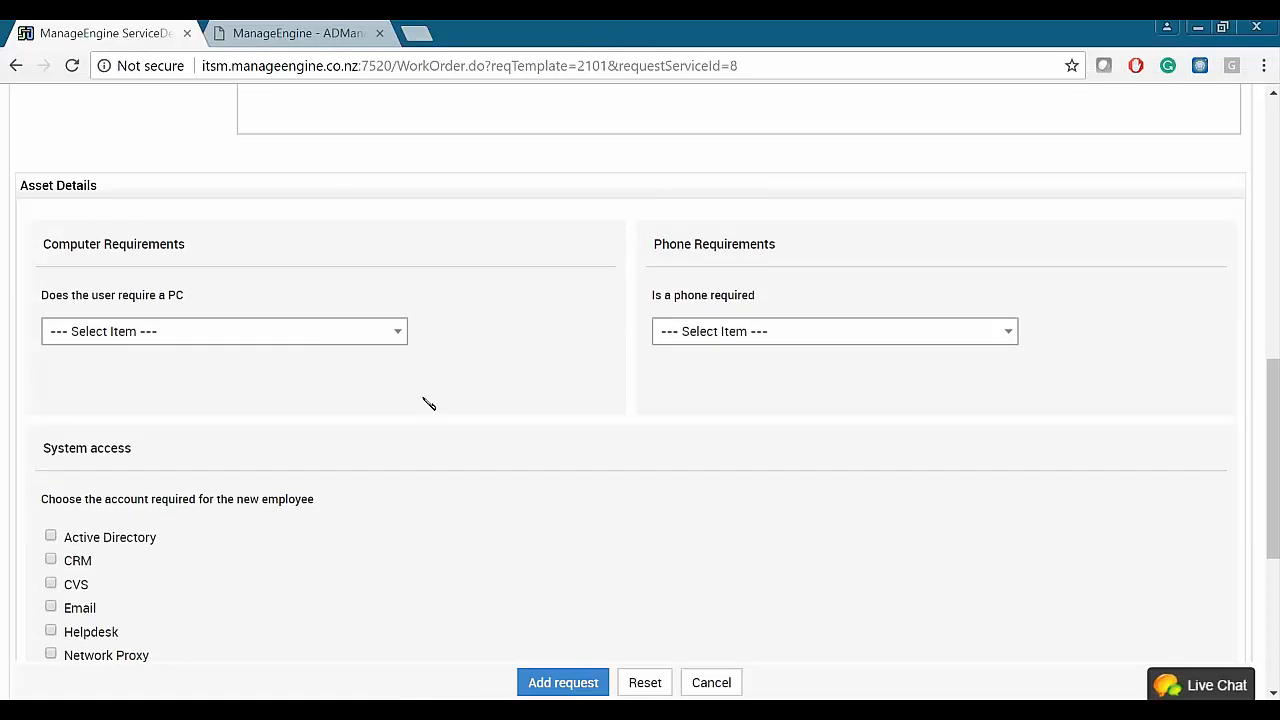
{"action": "scroll", "coordinate": [371, 426], "scroll_direction": "down", "scroll_amount": 1}
{"action": "left_click", "coordinate": [251, 222]}
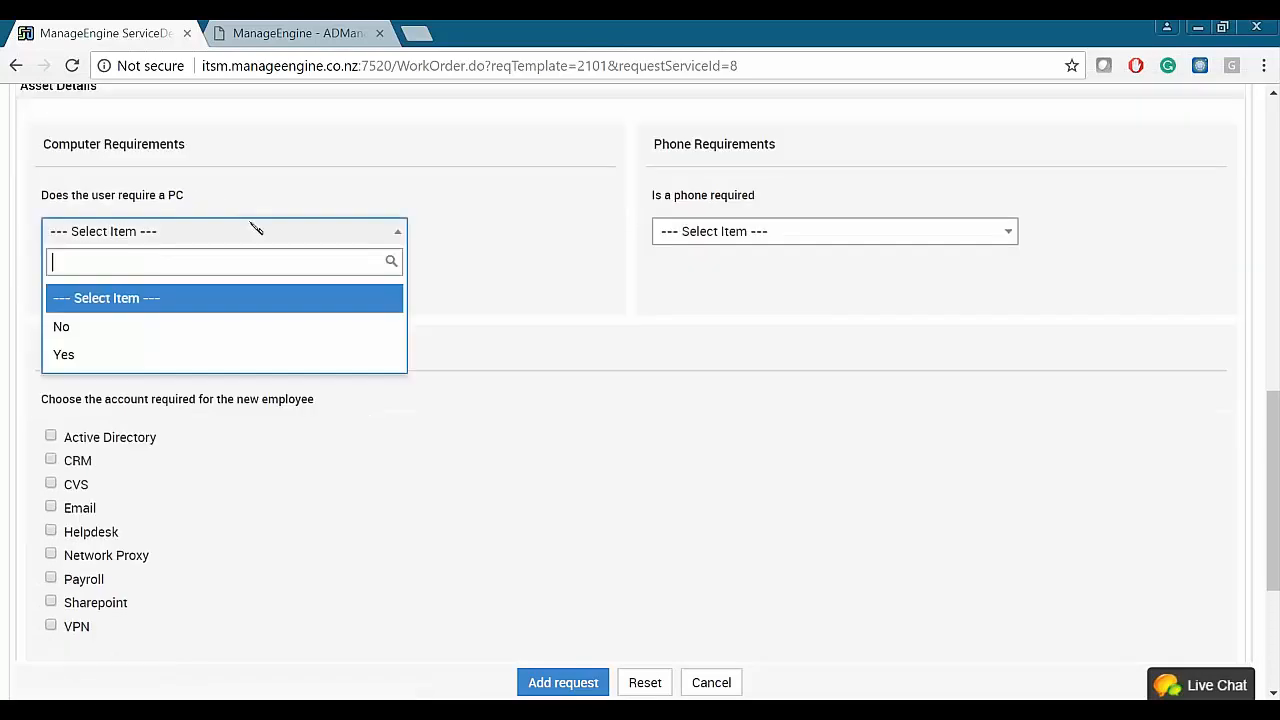
{"action": "left_click", "coordinate": [89, 356]}
{"action": "left_click", "coordinate": [183, 315]}
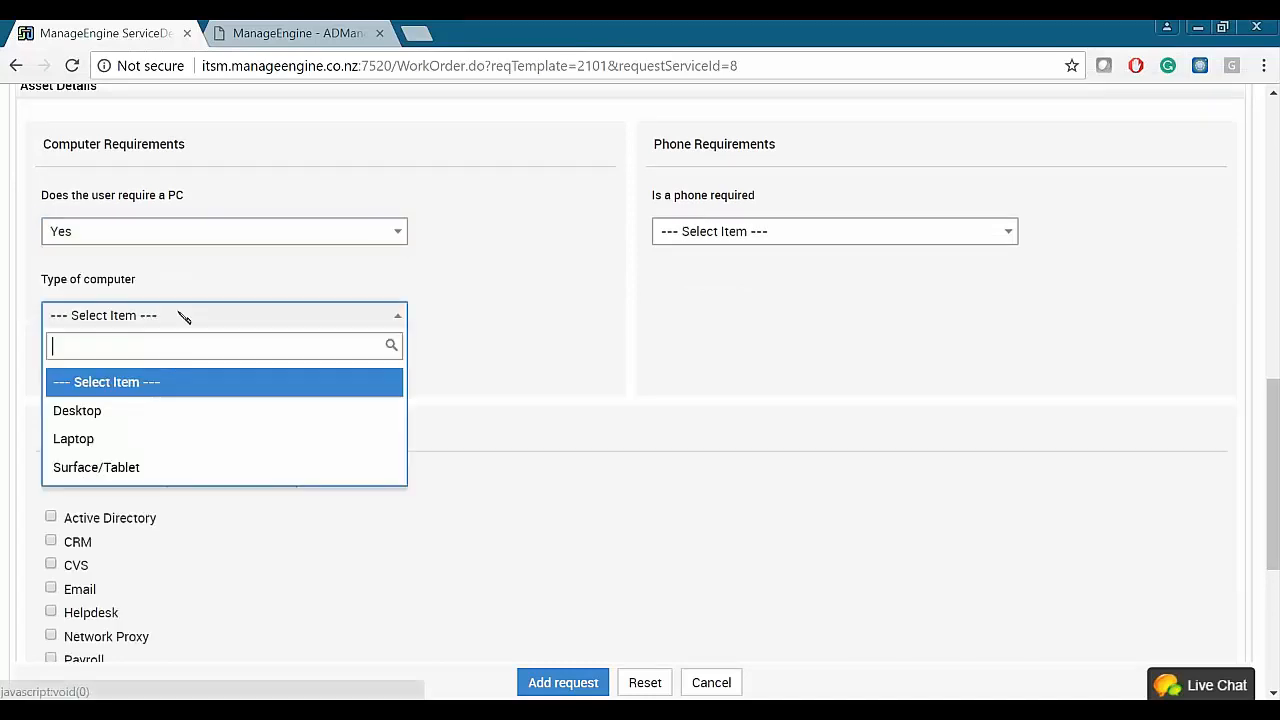
{"action": "left_click", "coordinate": [118, 437]}
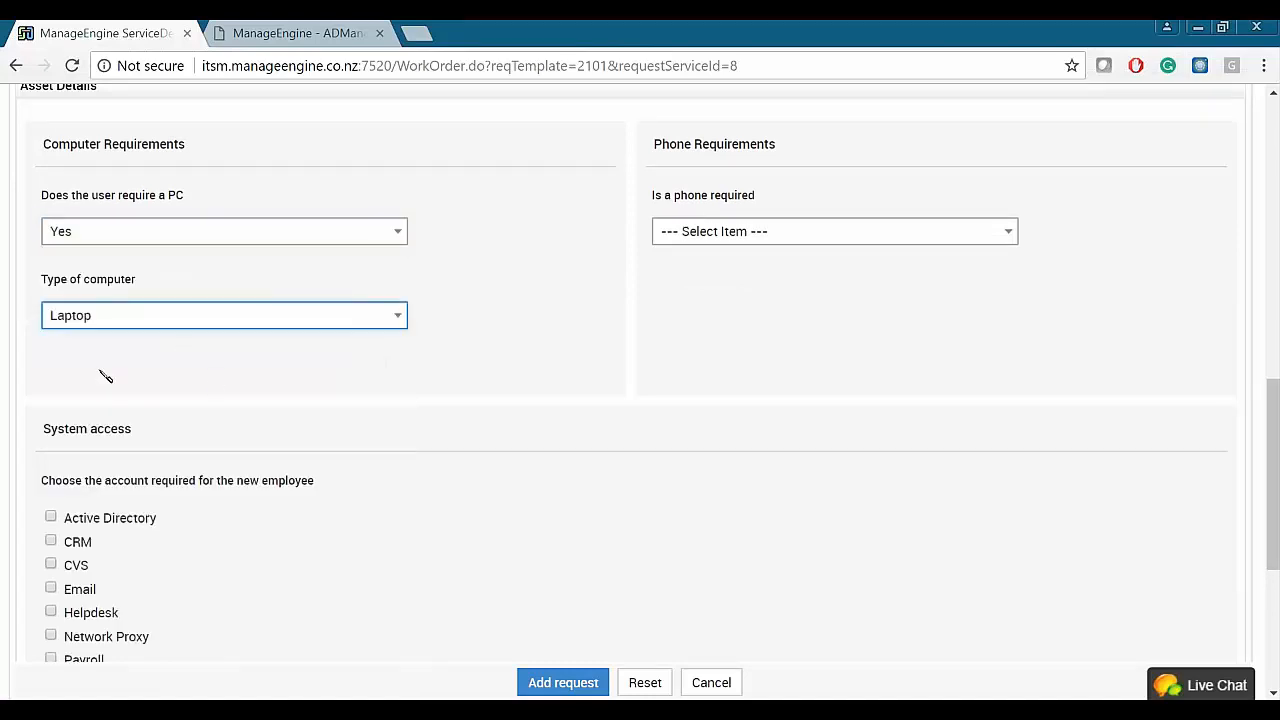
{"action": "left_click", "coordinate": [884, 229]}
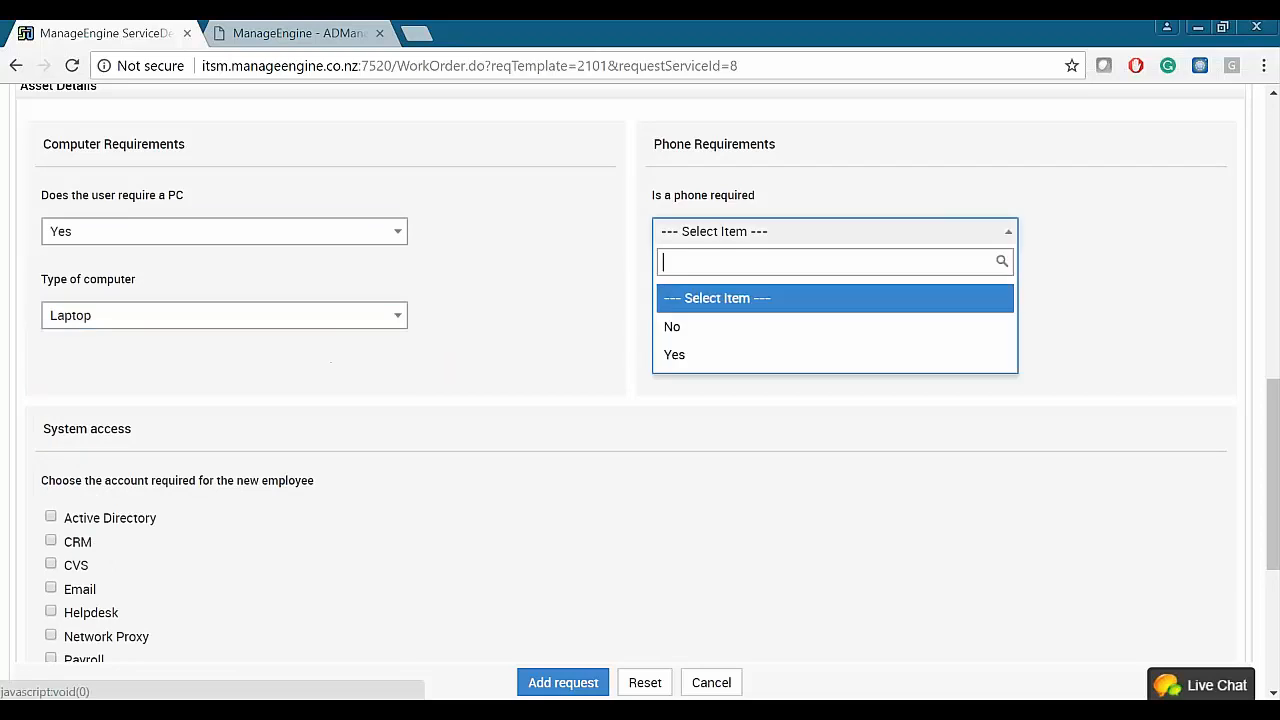
{"action": "left_click", "coordinate": [690, 326]}
- Tick Active Directory access and submit the new user request
{"action": "scroll", "coordinate": [447, 430], "scroll_direction": "down", "scroll_amount": 2}
{"action": "left_click_drag", "start_coordinate": [63, 284], "coordinate": [308, 284]}
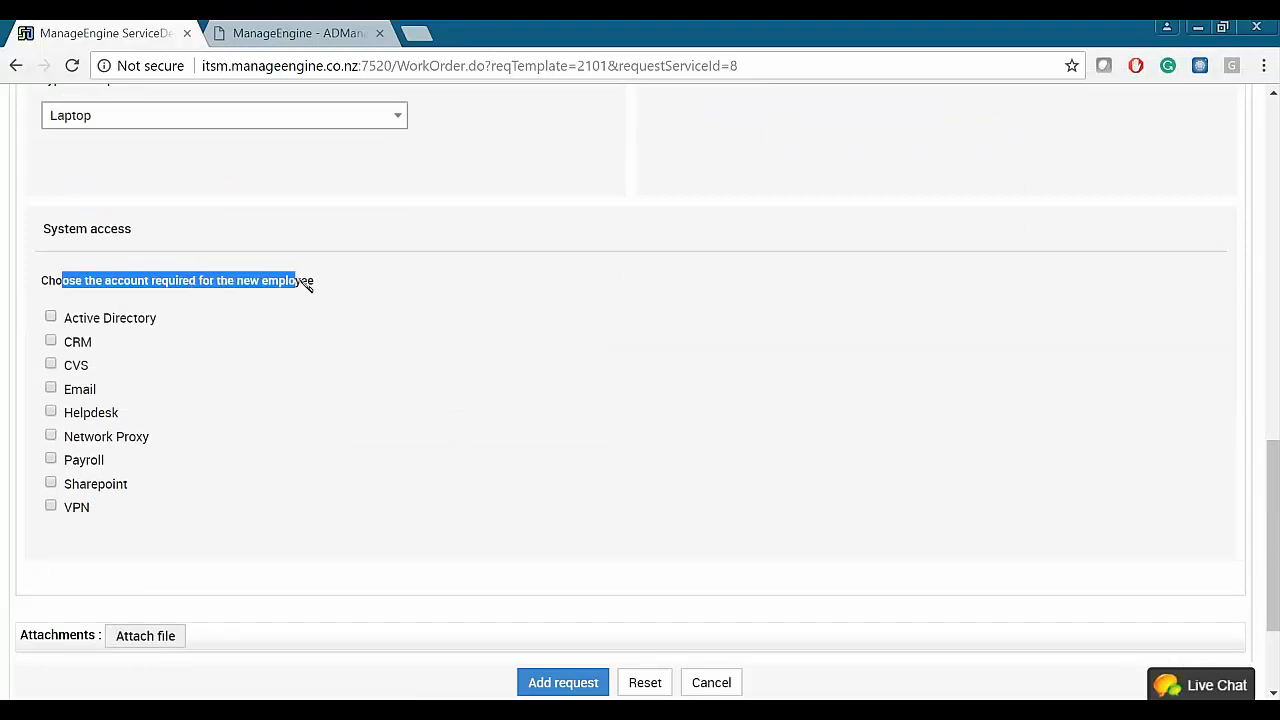
{"action": "left_click", "coordinate": [51, 317]}
{"action": "left_click", "coordinate": [400, 410]}
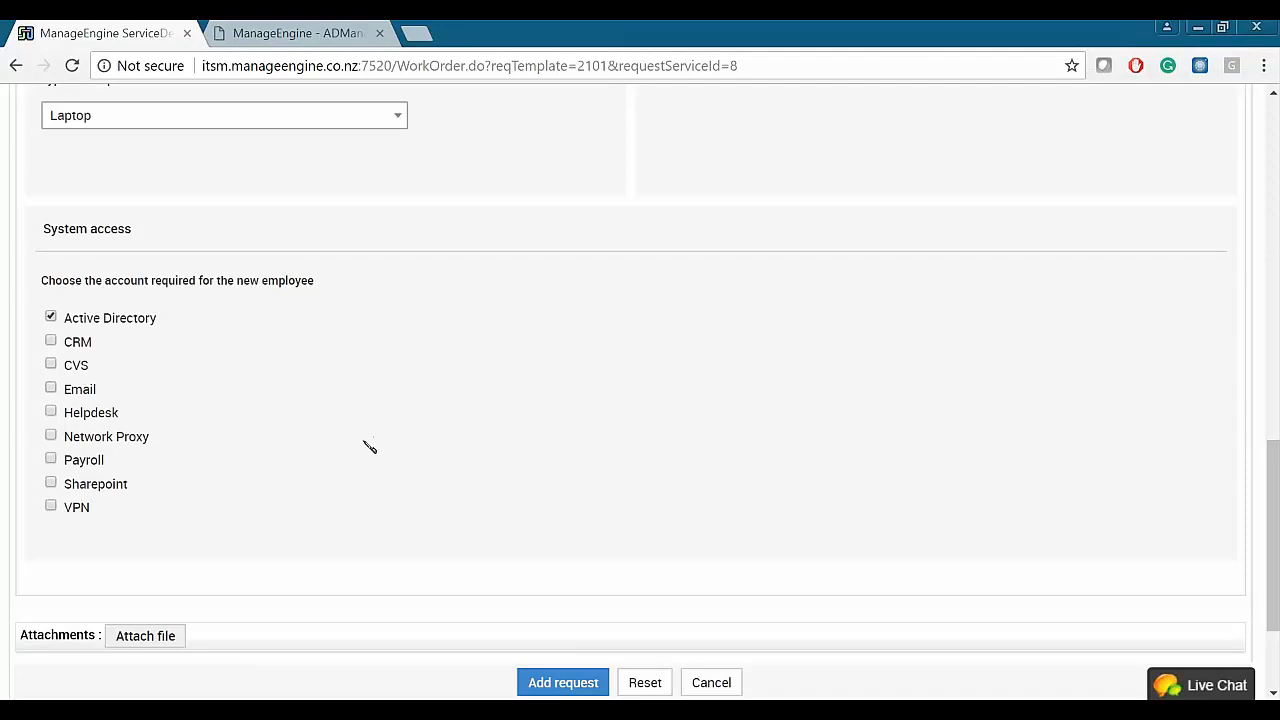
{"action": "scroll", "coordinate": [414, 460], "scroll_direction": "down", "scroll_amount": 2}
{"action": "left_click", "coordinate": [545, 683]}
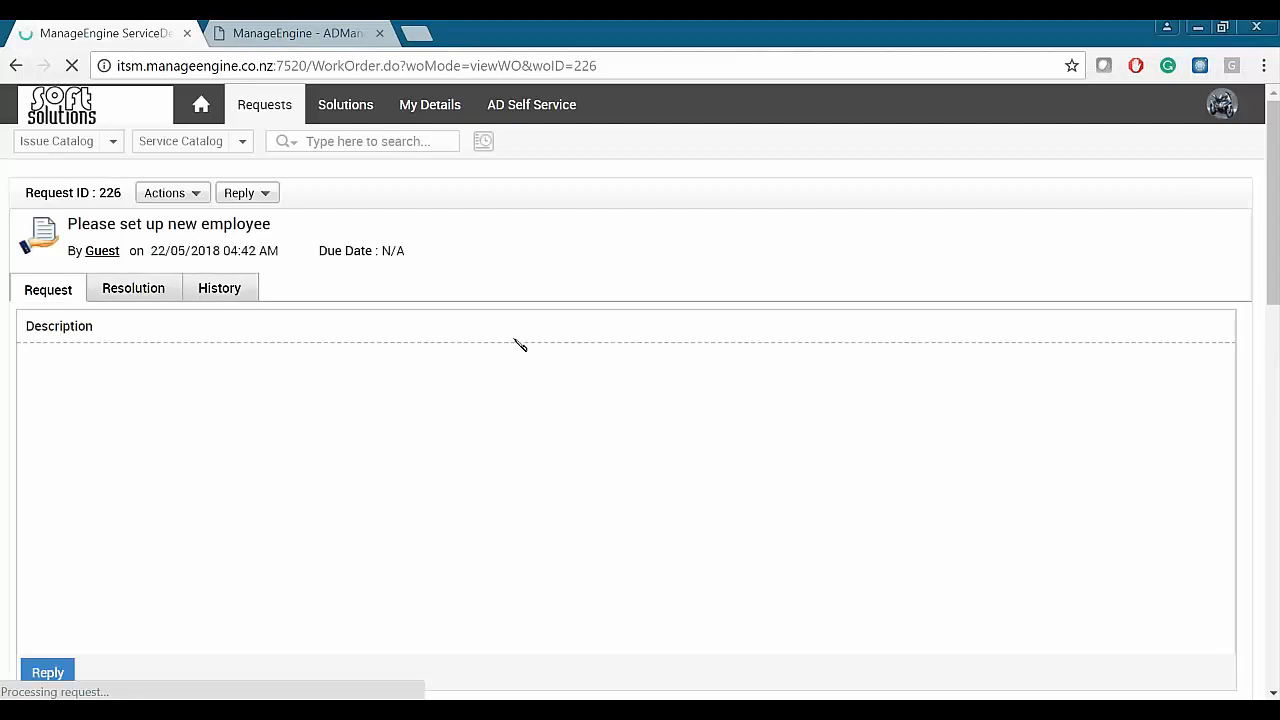
- Select request ID 226 on the details page, then log out of the requester account
{"action": "scroll", "coordinate": [480, 322], "scroll_direction": "down", "scroll_amount": 4}
{"action": "scroll", "coordinate": [646, 517], "scroll_direction": "down", "scroll_amount": 4}
{"action": "scroll", "coordinate": [440, 440], "scroll_direction": "down", "scroll_amount": 2}
{"action": "scroll", "coordinate": [477, 455], "scroll_direction": "up", "scroll_amount": 6}
{"action": "scroll", "coordinate": [477, 455], "scroll_direction": "up", "scroll_amount": 4}
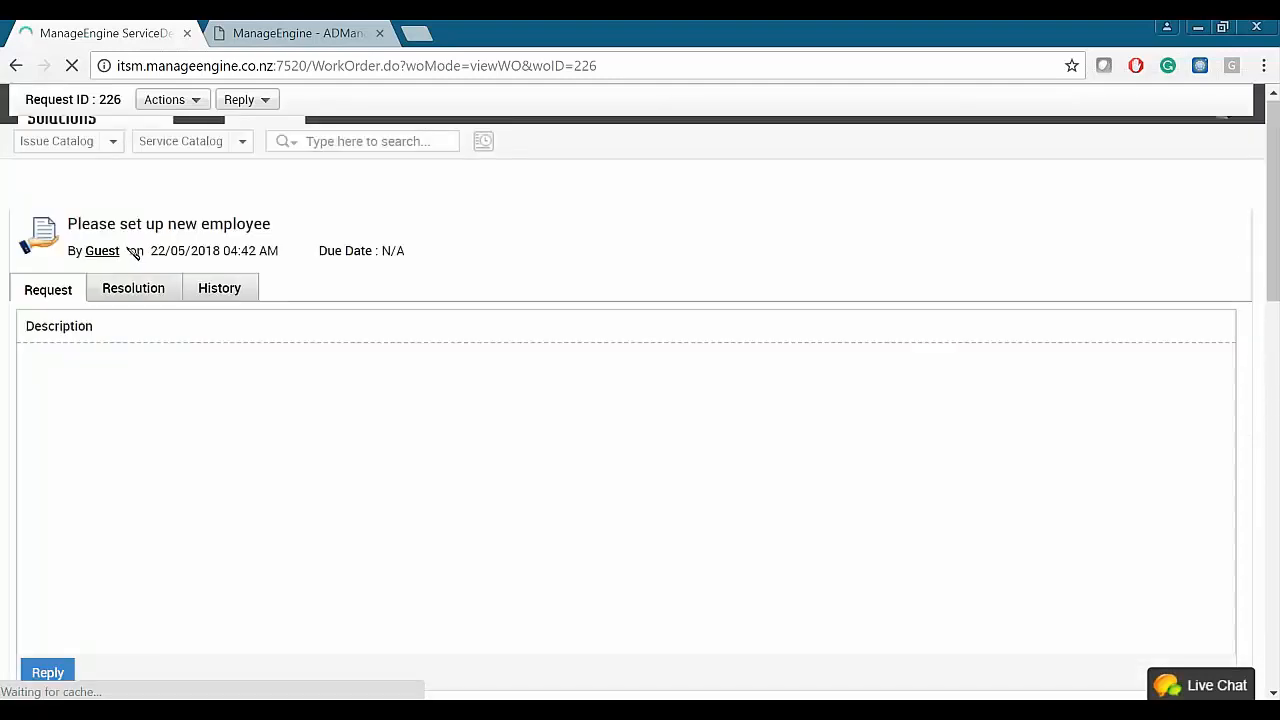
{"action": "double_click", "coordinate": [112, 193]}
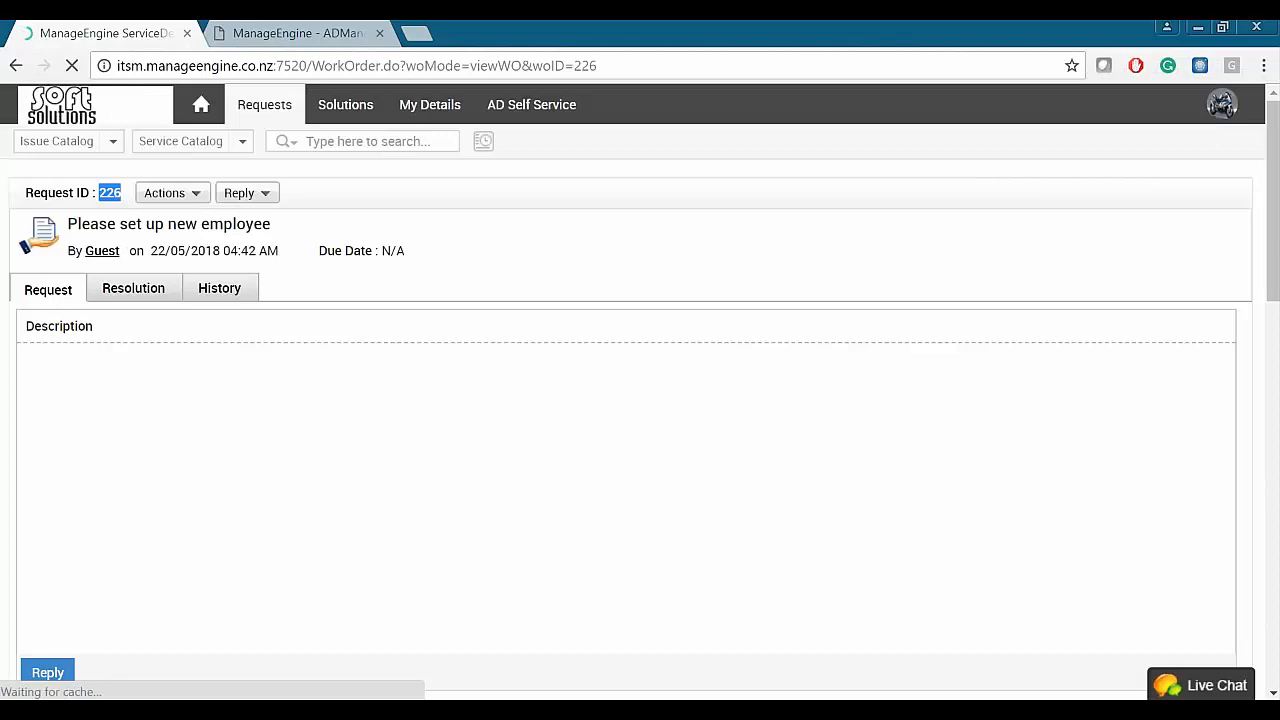
{"action": "left_click", "coordinate": [1221, 104]}
{"action": "left_click", "coordinate": [1108, 331]}
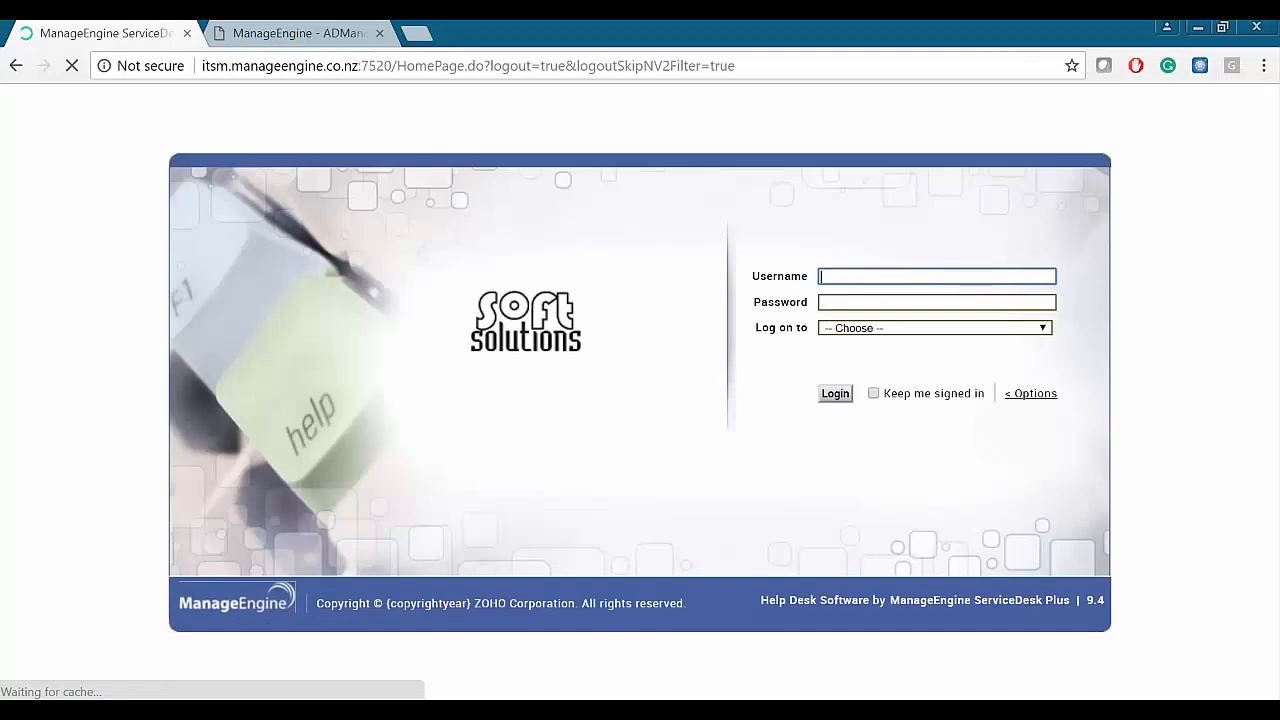
- Log in with the technician's username and password on the SOFSOL.CO.NZ domain
{"action": "type", "text": "rsh"}
{"action": "key", "text": "Tab"}
{"action": "type", "text": "********"}
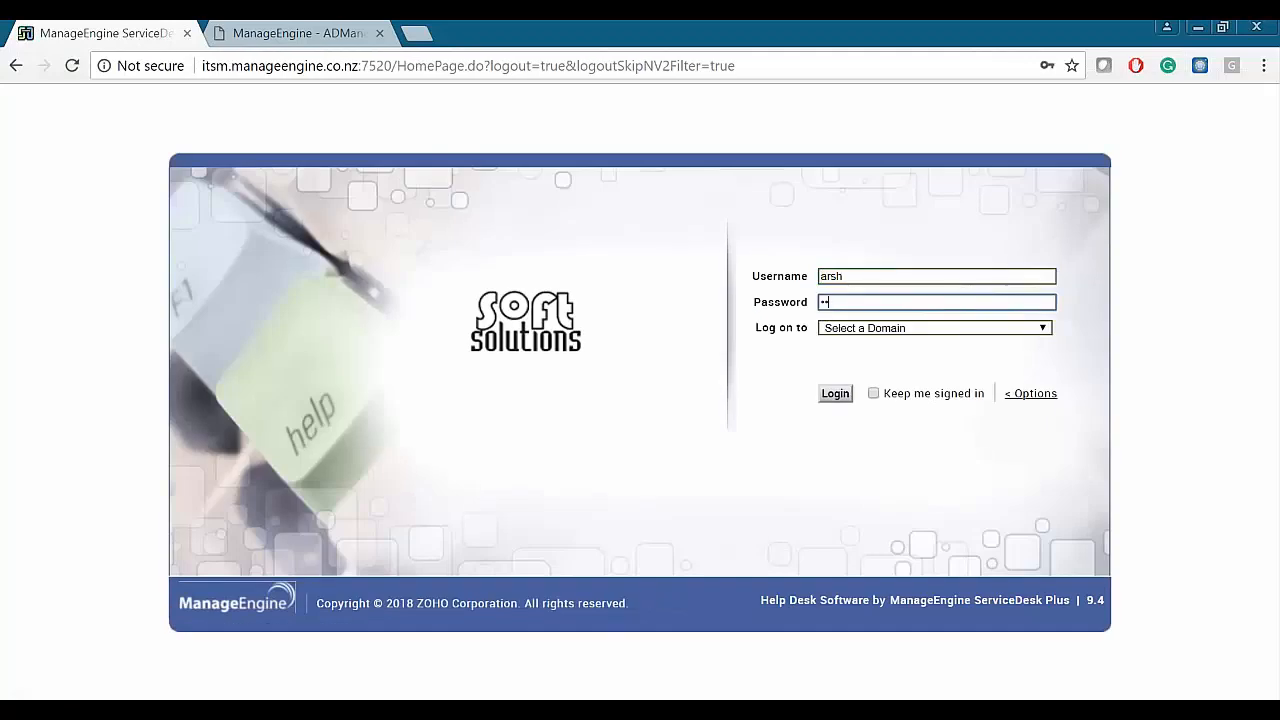
{"action": "type", "text": "*"}
{"action": "left_click", "coordinate": [896, 330]}
{"action": "left_click", "coordinate": [864, 418]}
{"action": "left_click", "coordinate": [835, 393]}
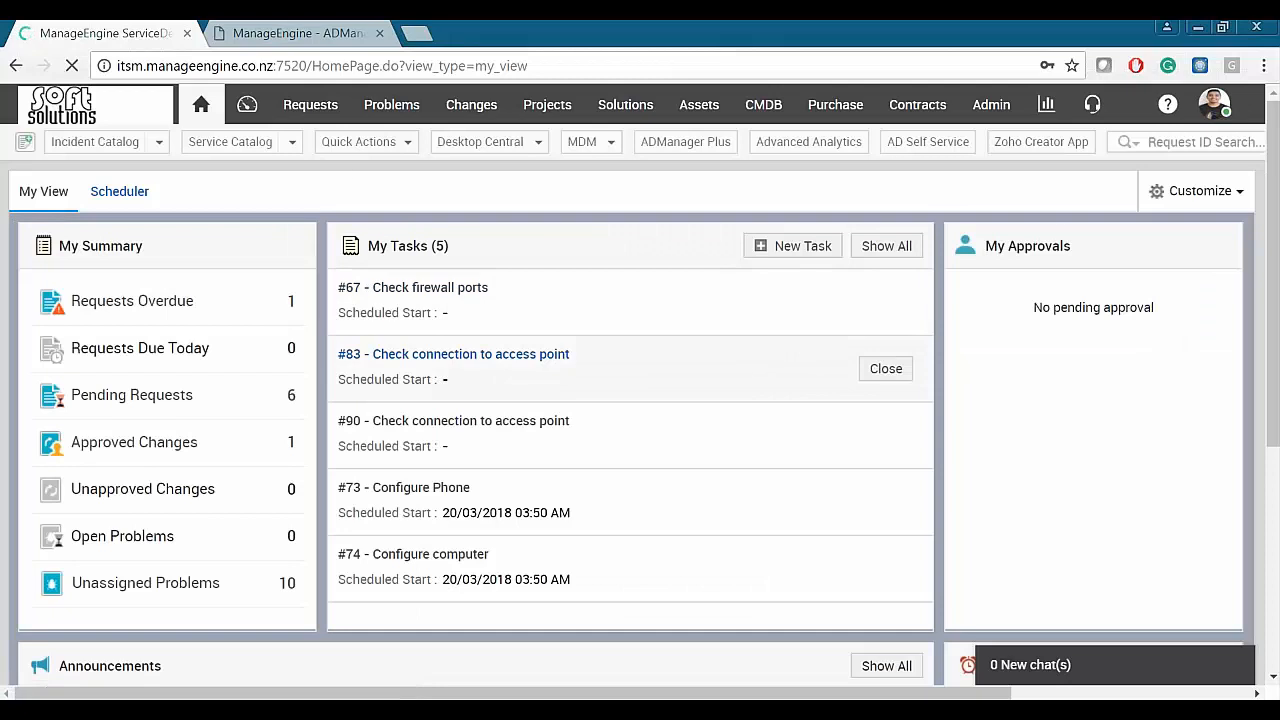
- In Open Requests, assign a technician to request 226 and open its details
{"action": "left_click", "coordinate": [310, 104]}
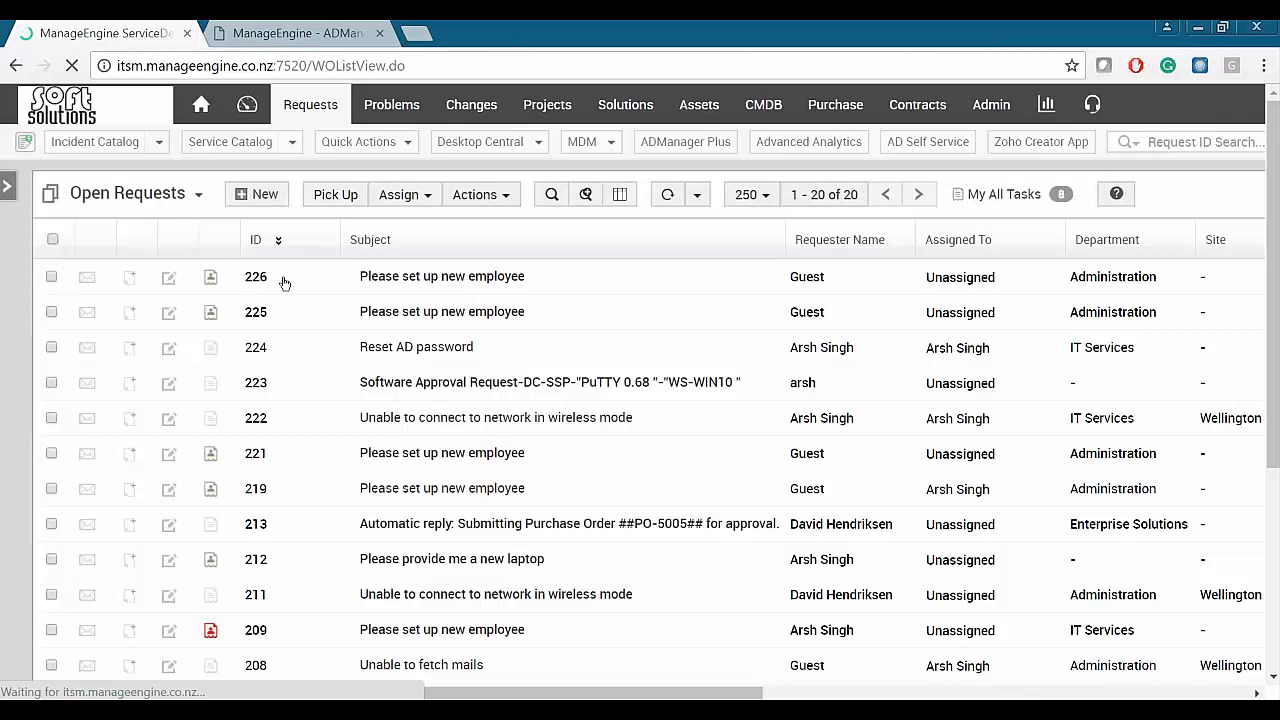
{"action": "mouse_move", "coordinate": [268, 278]}
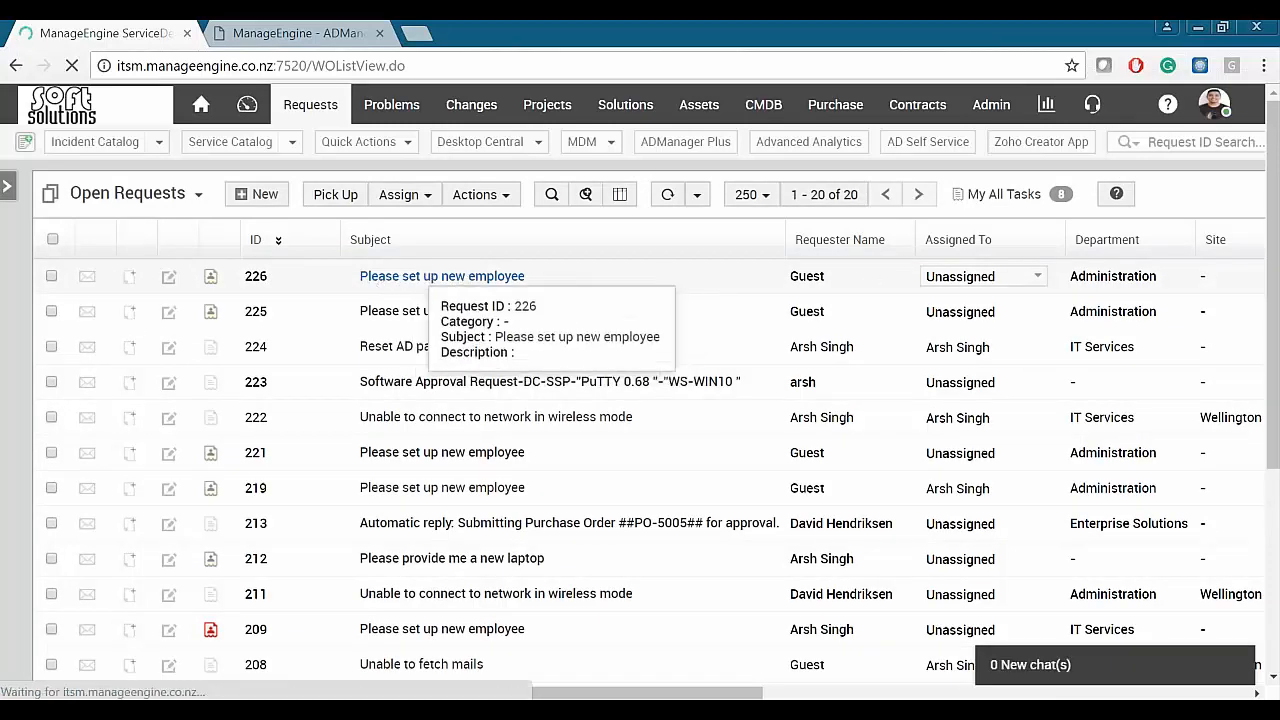
{"action": "left_click", "coordinate": [966, 278]}
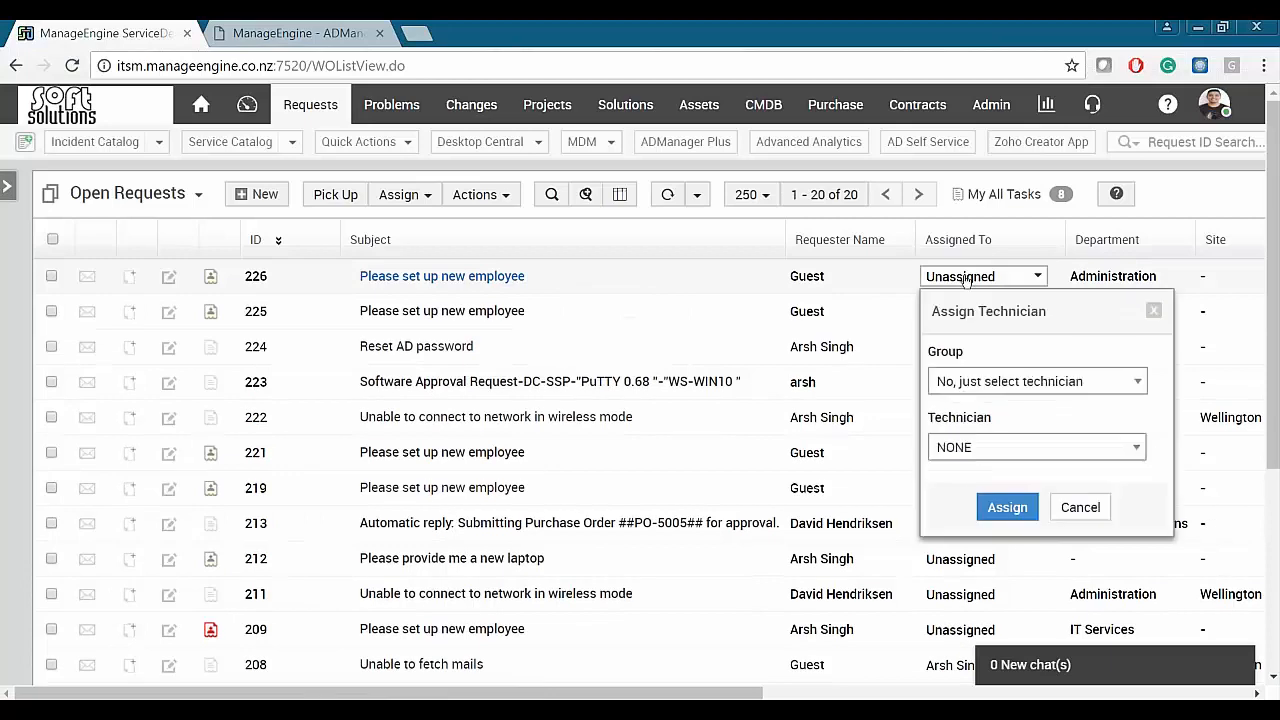
{"action": "left_click", "coordinate": [1036, 447]}
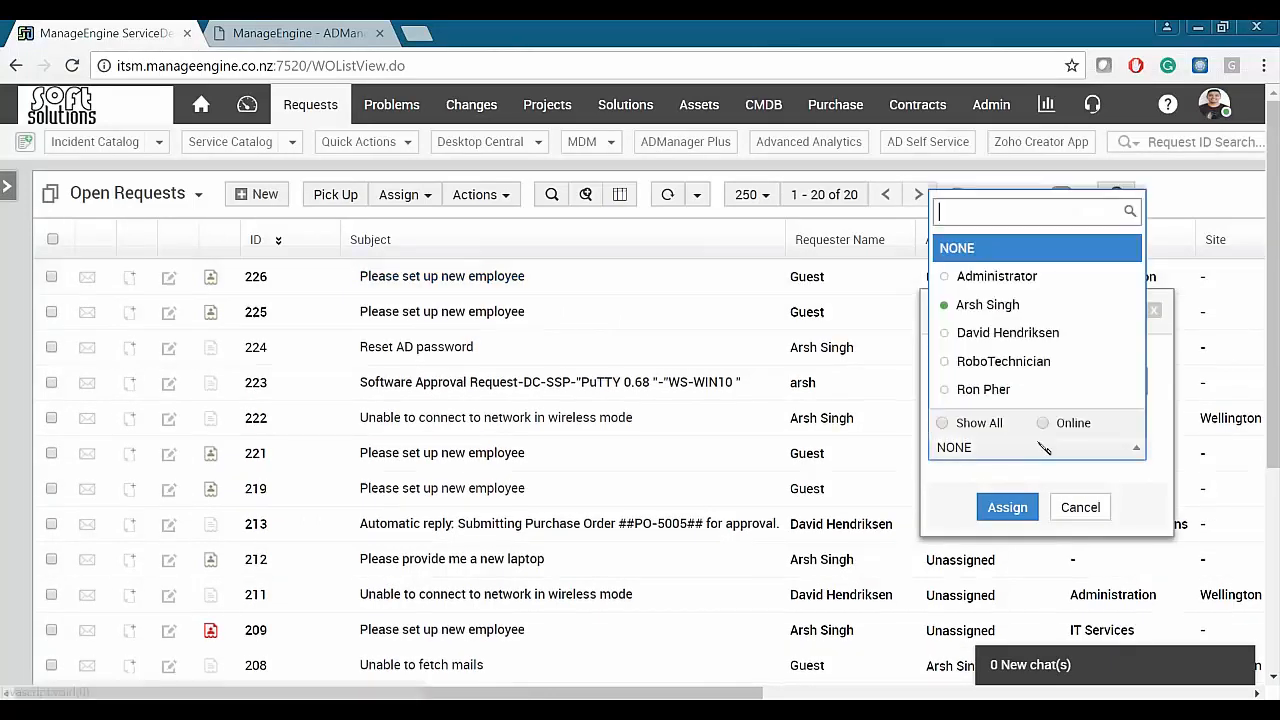
{"action": "left_click", "coordinate": [990, 303]}
{"action": "left_click", "coordinate": [1006, 507]}
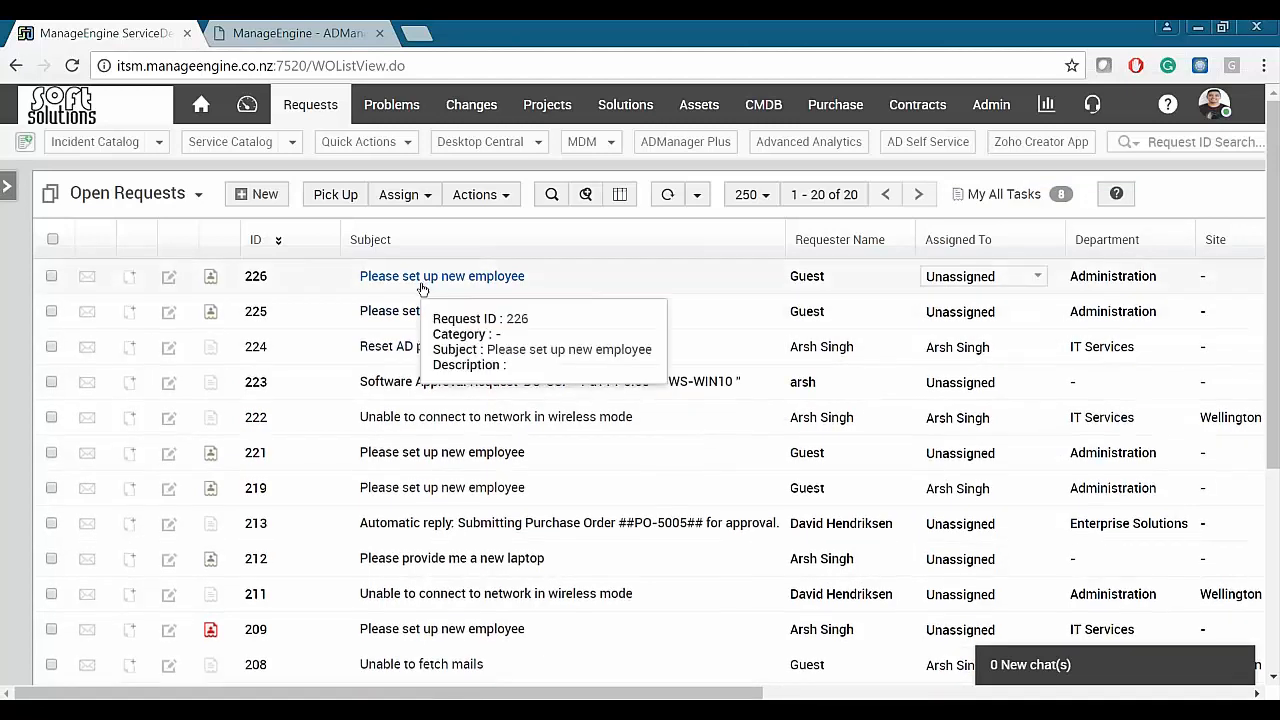
{"action": "left_click", "coordinate": [425, 280]}
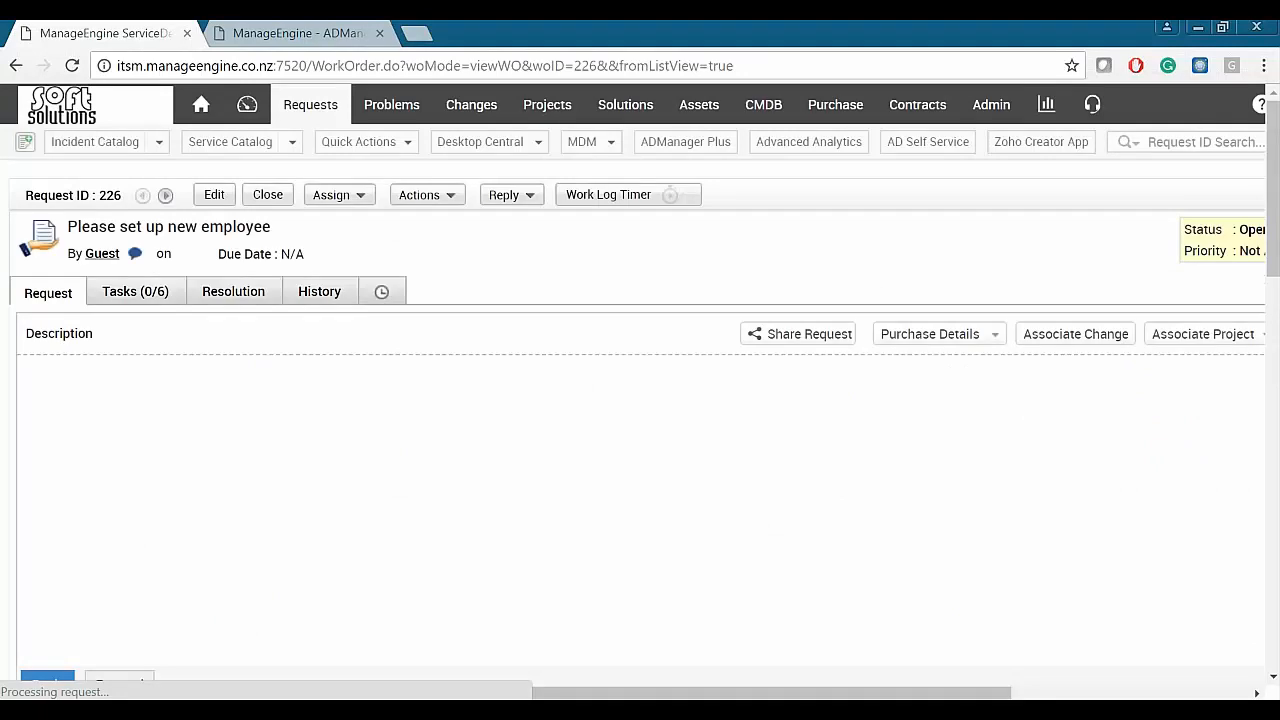
- Review request 226's System access and Request Details sections, then open its Actions menu
{"action": "scroll", "coordinate": [439, 277], "scroll_direction": "down", "scroll_amount": 4}
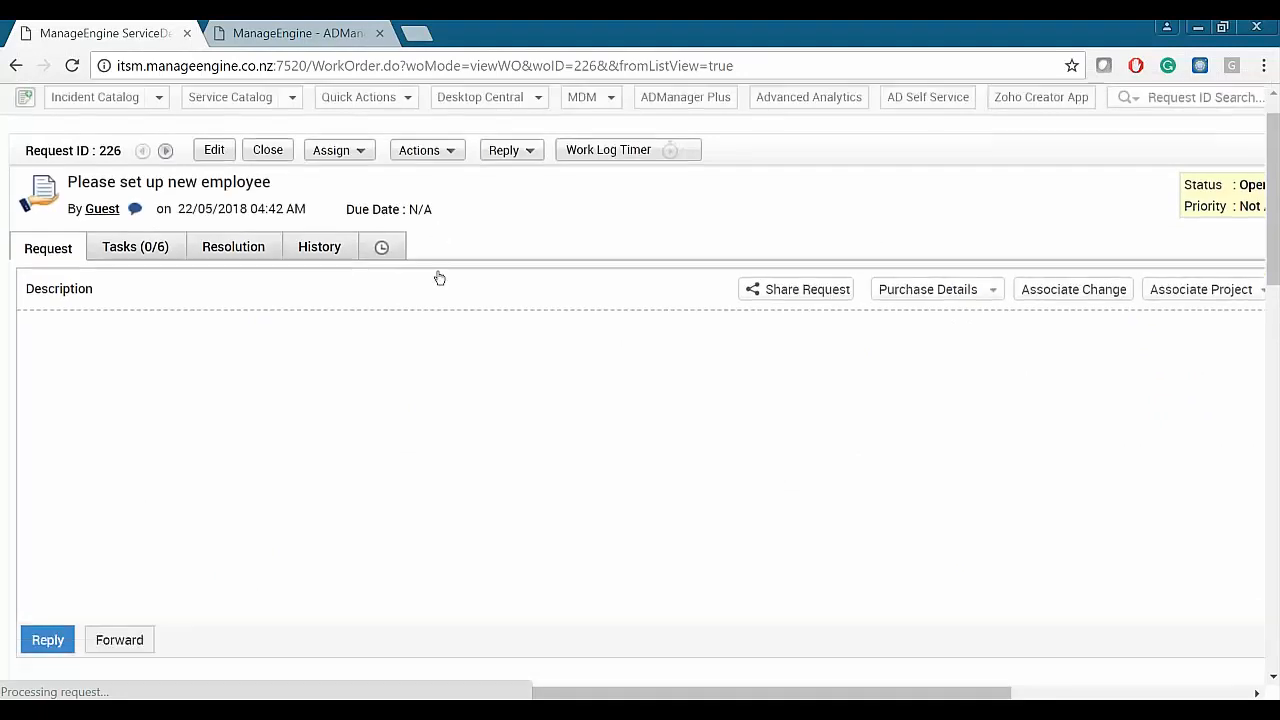
{"action": "scroll", "coordinate": [634, 411], "scroll_direction": "down", "scroll_amount": 3}
{"action": "scroll", "coordinate": [633, 384], "scroll_direction": "down", "scroll_amount": 2}
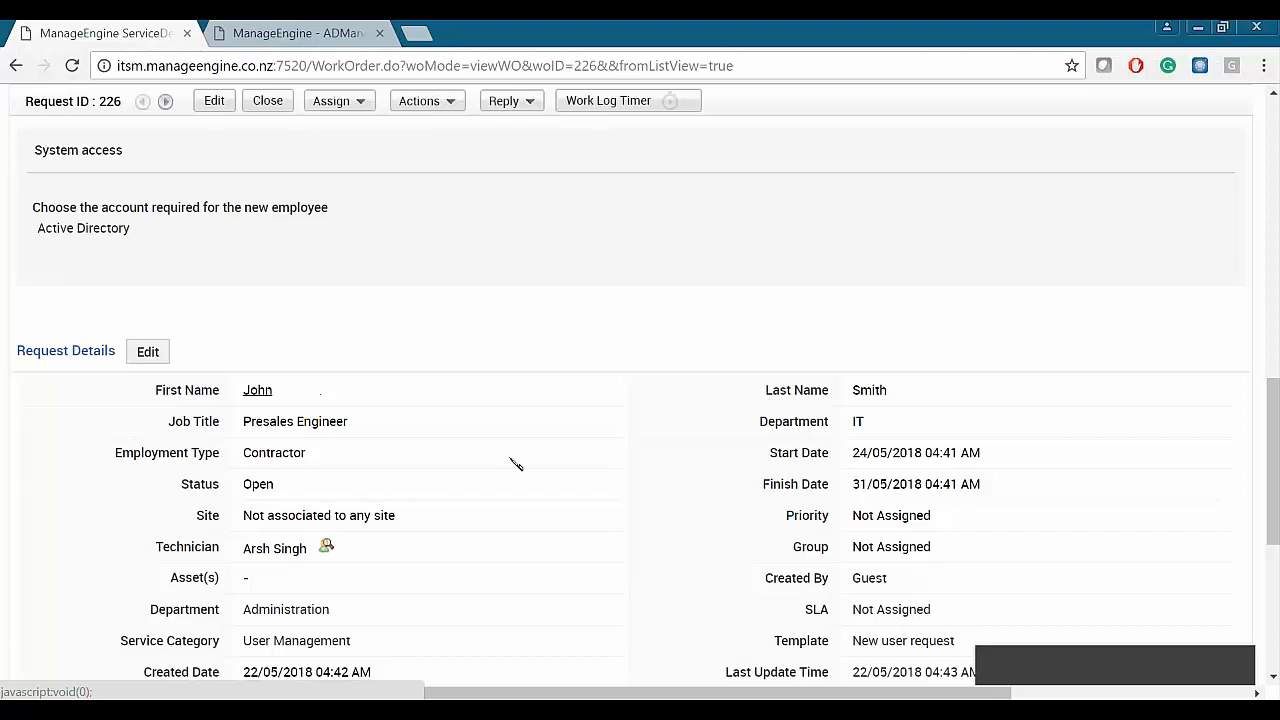
{"action": "scroll", "coordinate": [603, 440], "scroll_direction": "up", "scroll_amount": 10}
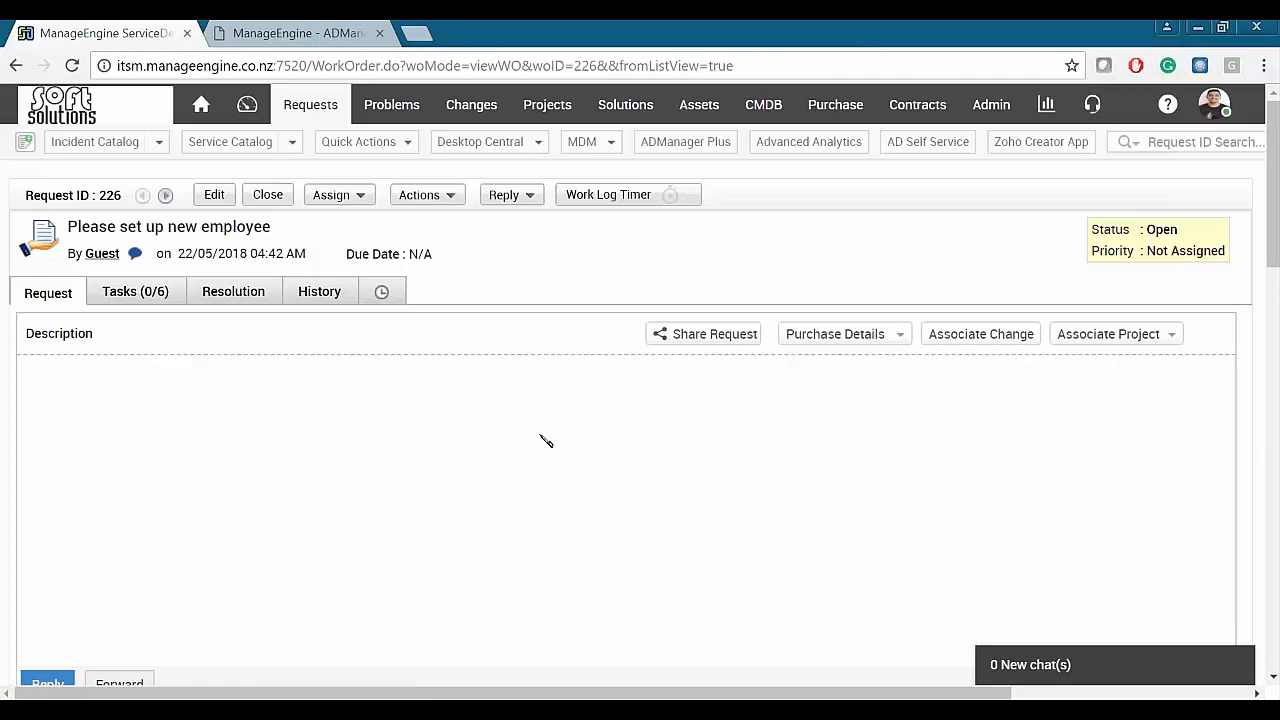
{"action": "scroll", "coordinate": [546, 441], "scroll_direction": "down", "scroll_amount": 5}
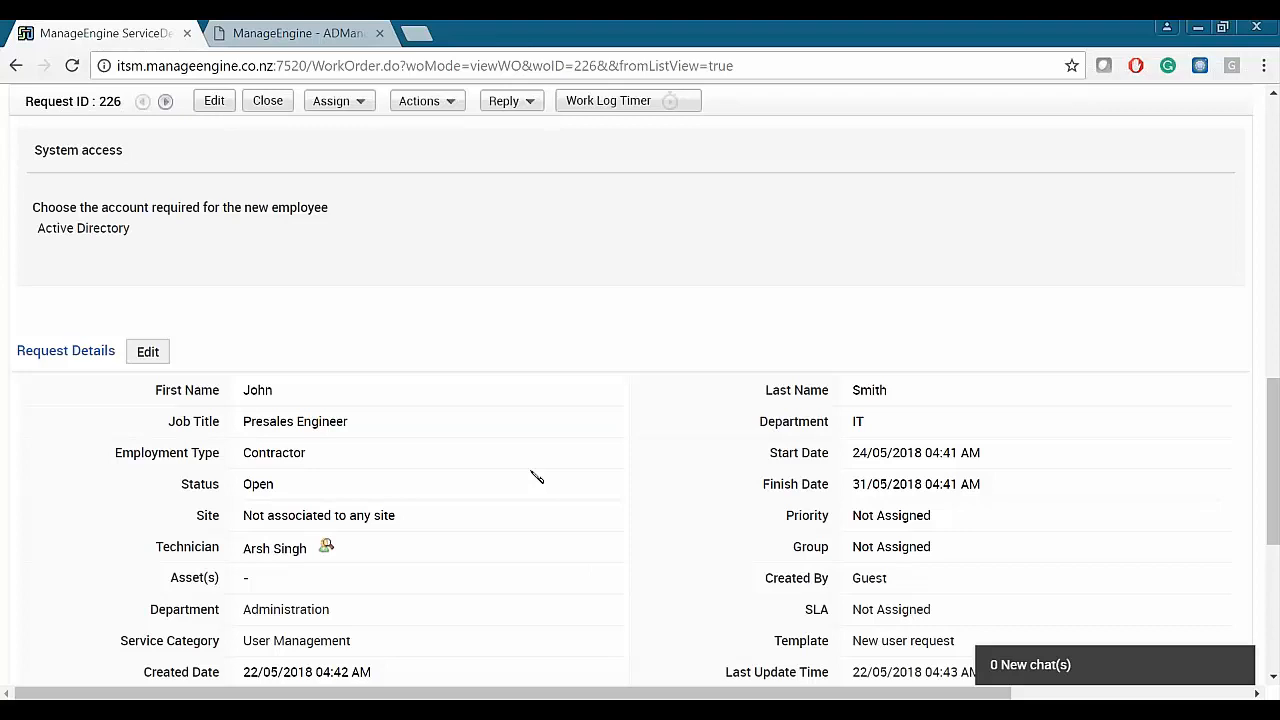
{"action": "scroll", "coordinate": [634, 453], "scroll_direction": "up", "scroll_amount": 5}
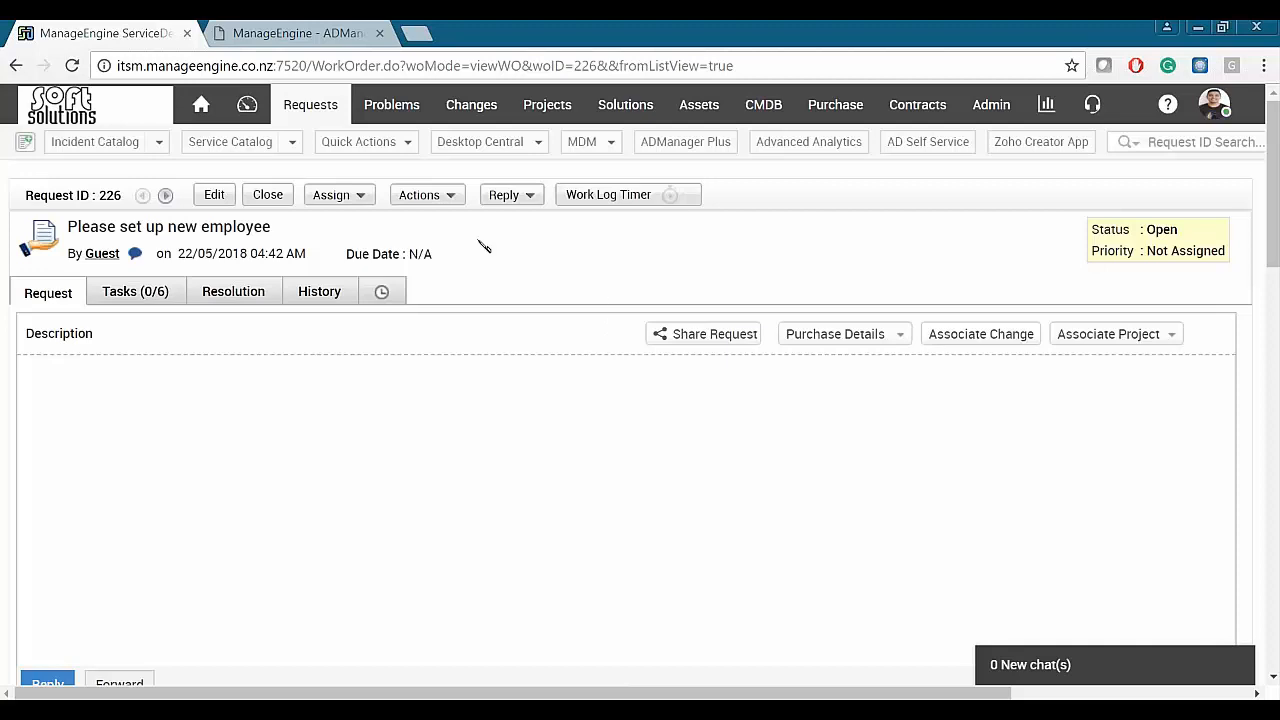
{"action": "left_click", "coordinate": [449, 195]}
{"action": "scroll", "coordinate": [553, 326], "scroll_direction": "down", "scroll_amount": 1}
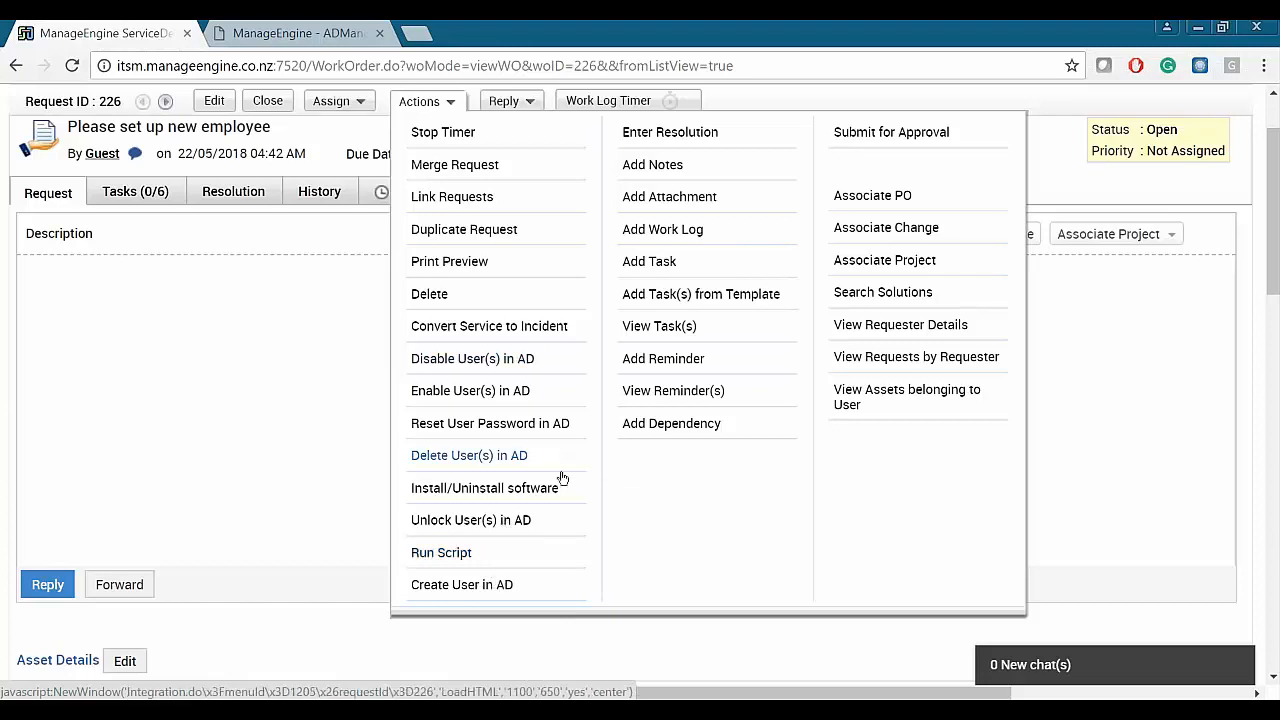
- Choose Create User in AD from request 226's Actions menu and shift the popup right
{"action": "left_click", "coordinate": [464, 486]}
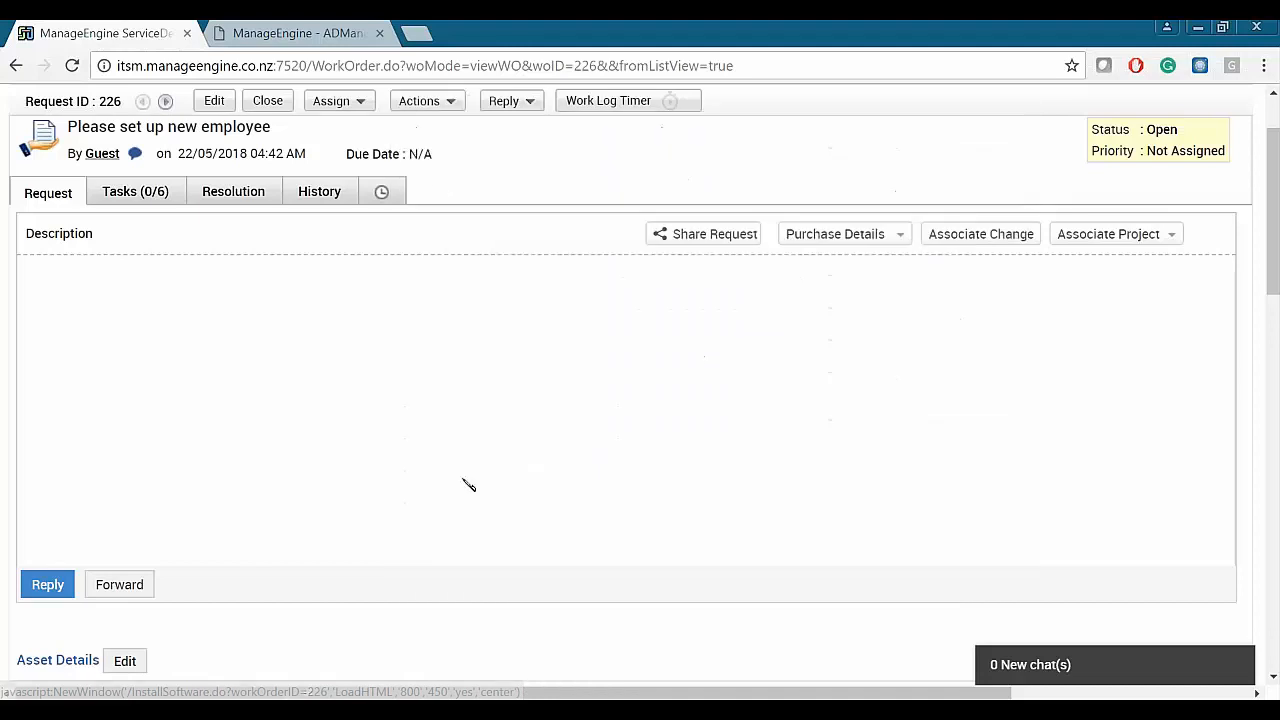
{"action": "left_click", "coordinate": [419, 100]}
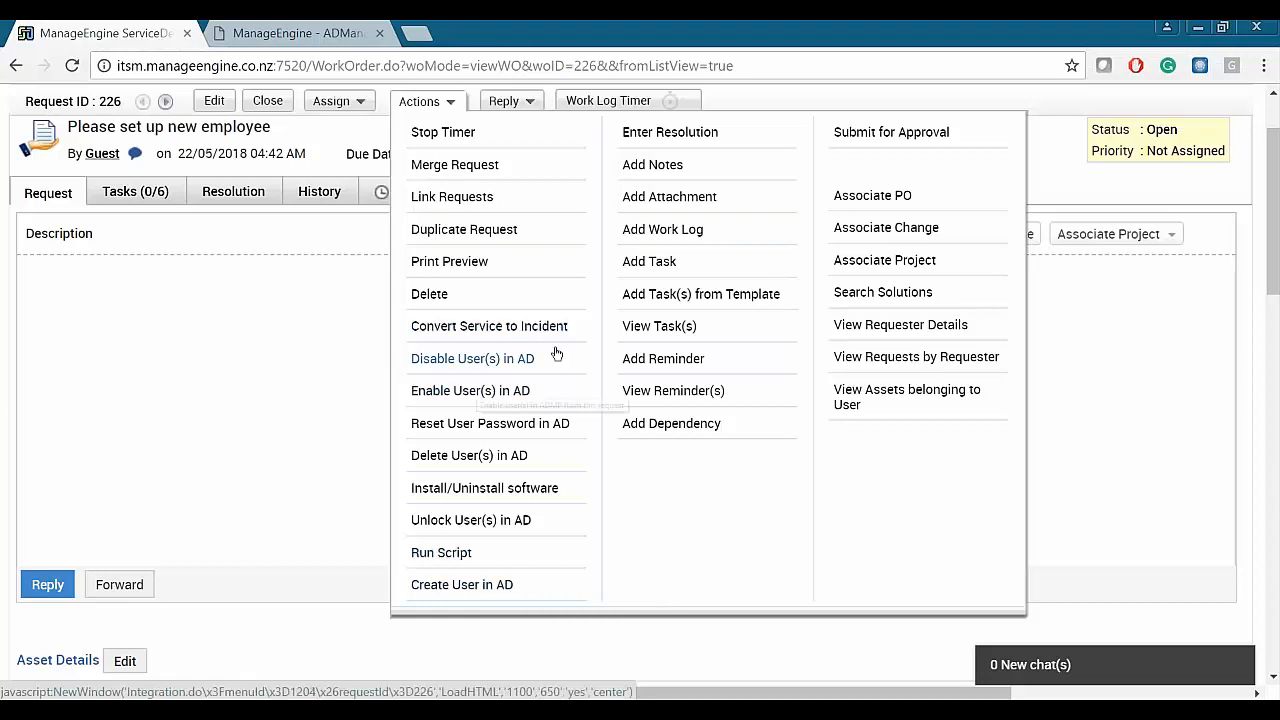
{"action": "left_click", "coordinate": [470, 586]}
{"action": "left_click_drag", "start_coordinate": [603, 58], "coordinate": [669, 49]}
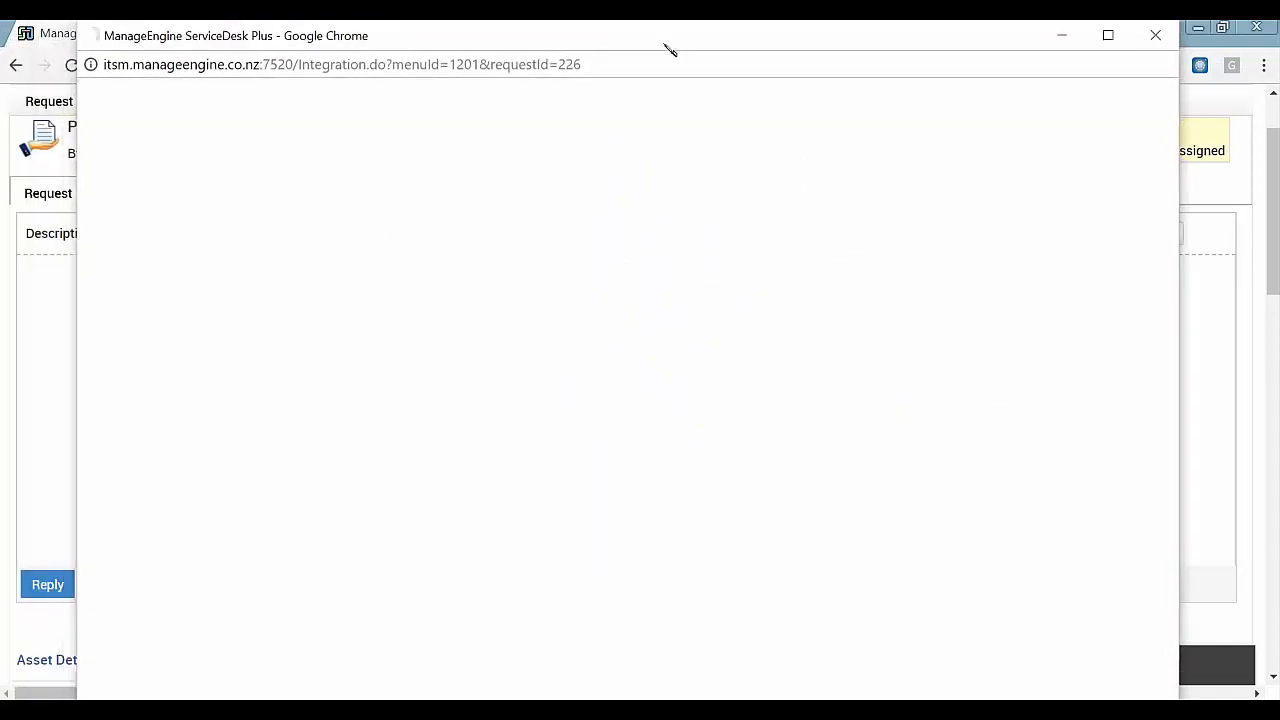
- Resize the AD user window, select the SOFSOL domain and keep System Template
{"action": "left_click_drag", "start_coordinate": [1179, 21], "coordinate": [1026, 119]}
{"action": "left_click_drag", "start_coordinate": [826, 133], "coordinate": [900, 48]}
{"action": "left_click", "coordinate": [385, 172]}
{"action": "left_click", "coordinate": [360, 224]}
{"action": "left_click", "coordinate": [336, 168]}
{"action": "left_click", "coordinate": [676, 206]}
{"action": "left_click", "coordinate": [672, 163]}
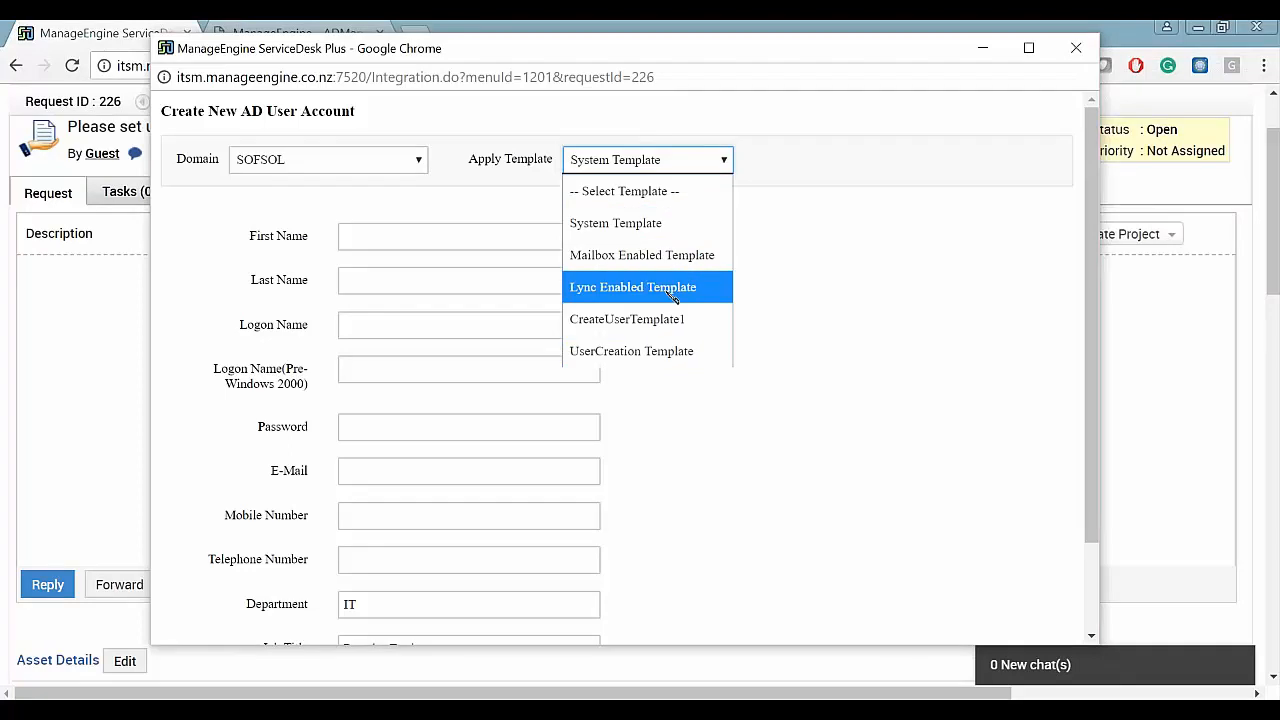
{"action": "left_click", "coordinate": [812, 250]}
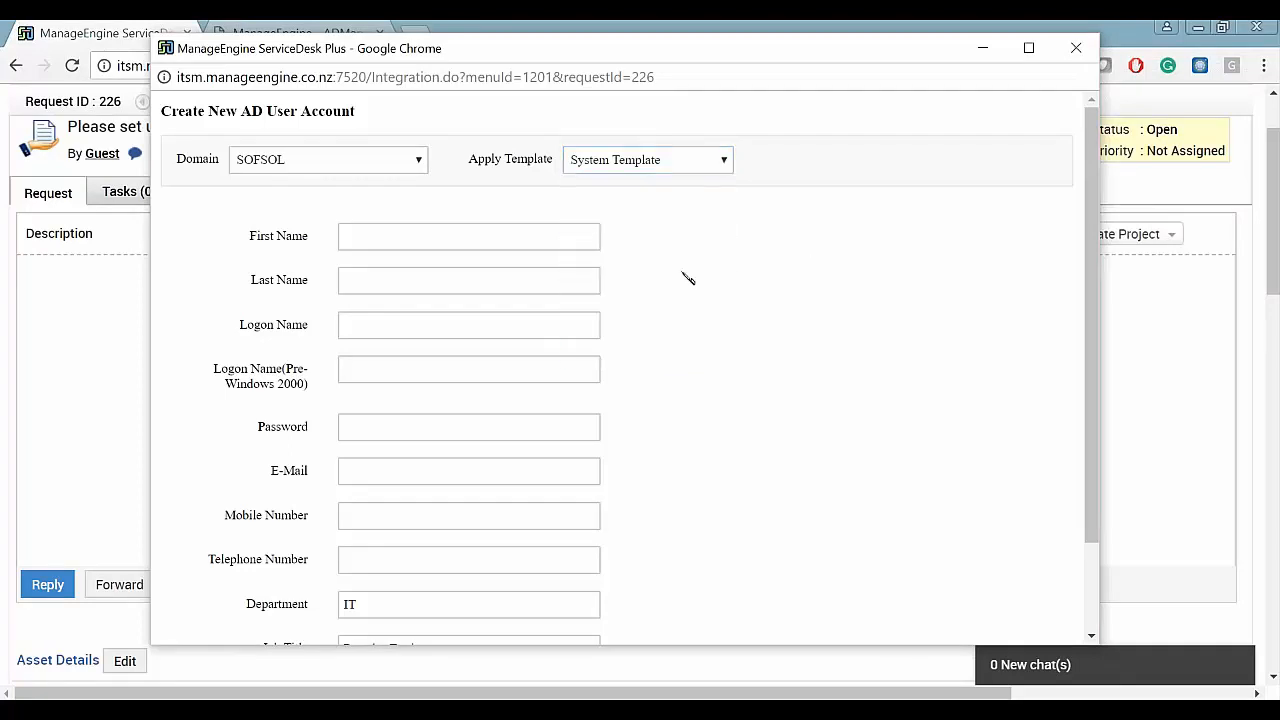
- Enter the employee's first and last name and check the auto-filled logon e-mail
{"action": "left_click", "coordinate": [522, 232]}
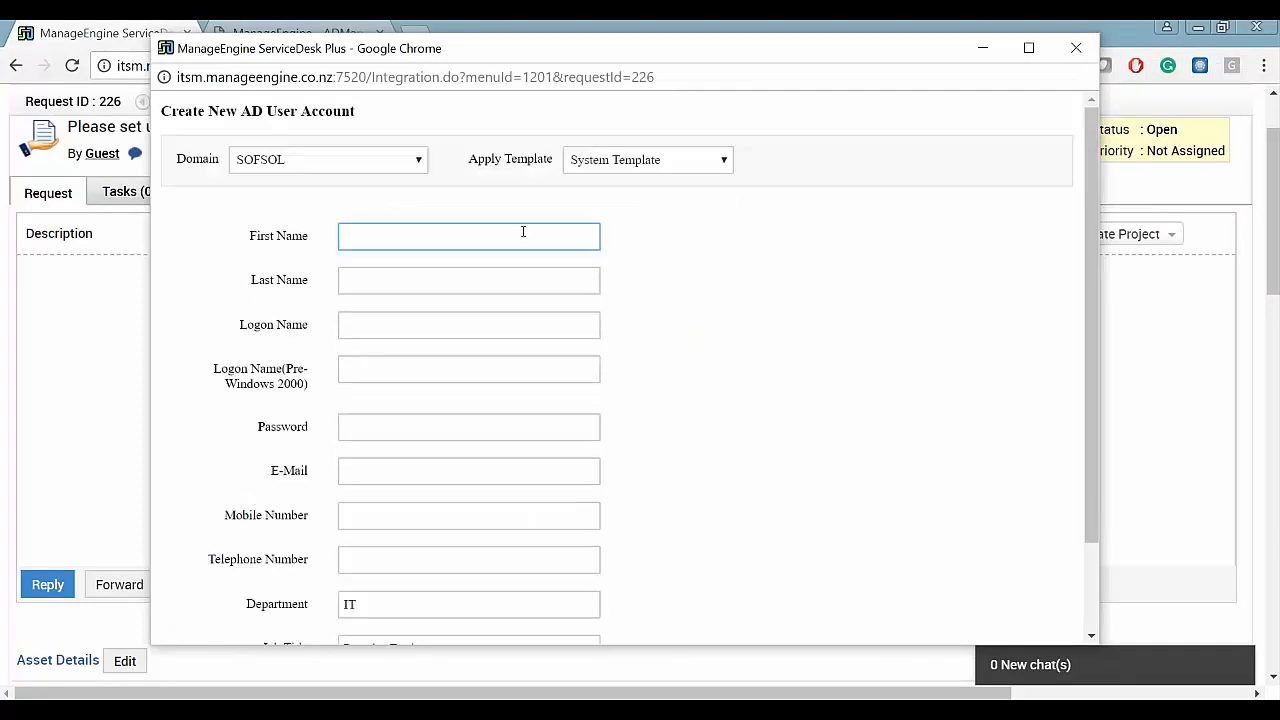
{"action": "type", "text": "John"}
{"action": "key", "text": "Tab"}
{"action": "type", "text": "Sm"}
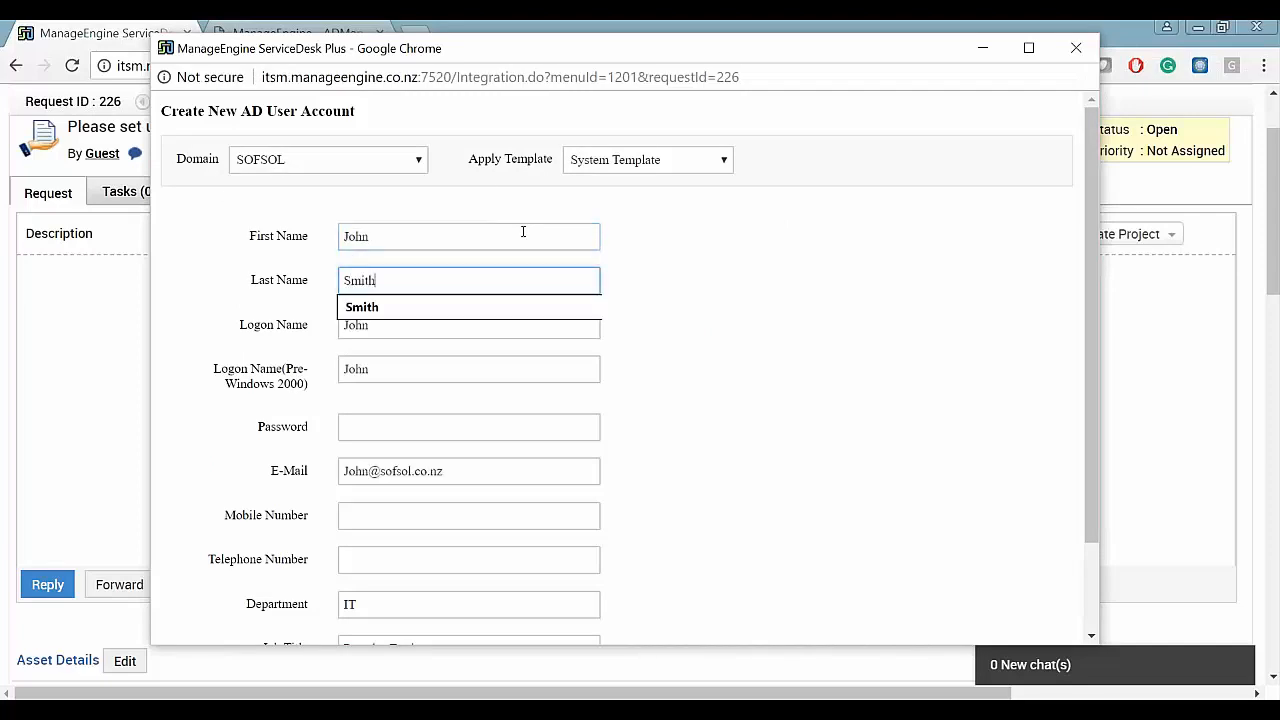
{"action": "type", "text": "ith"}
{"action": "key", "text": "Tab"}
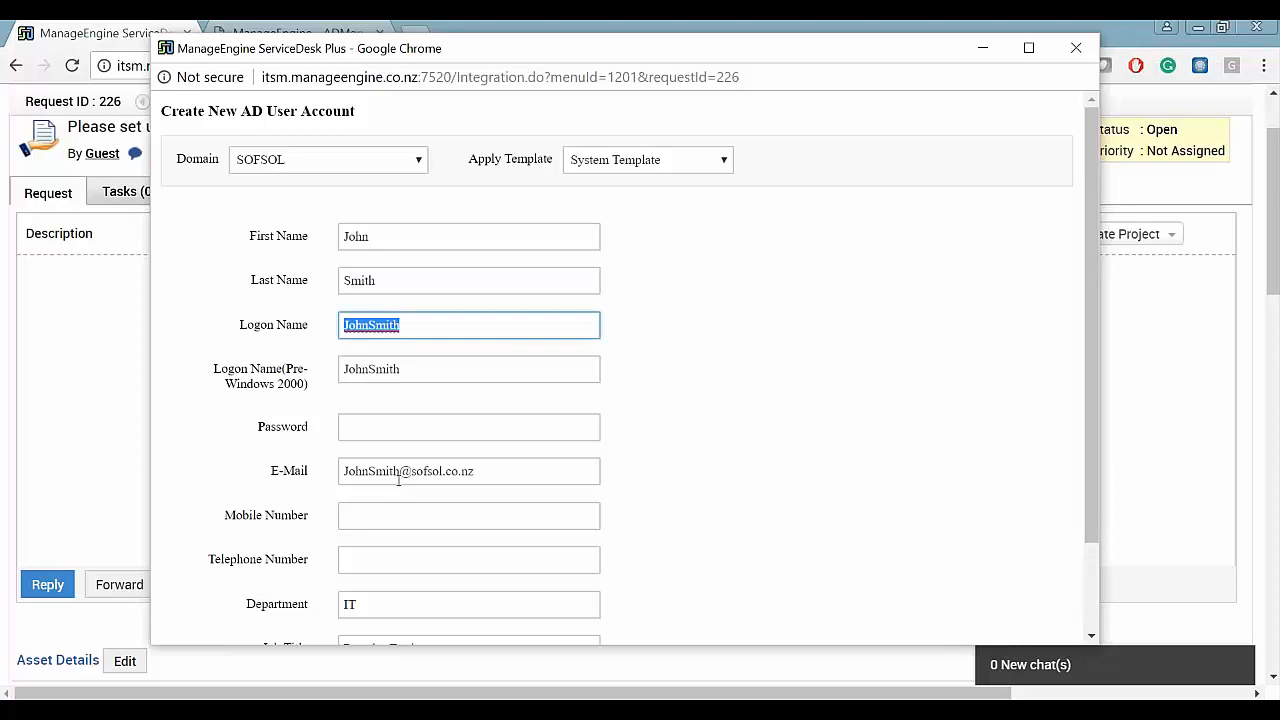
{"action": "left_click_drag", "start_coordinate": [515, 475], "coordinate": [341, 475]}
{"action": "left_click", "coordinate": [669, 167]}
{"action": "left_click", "coordinate": [674, 165]}
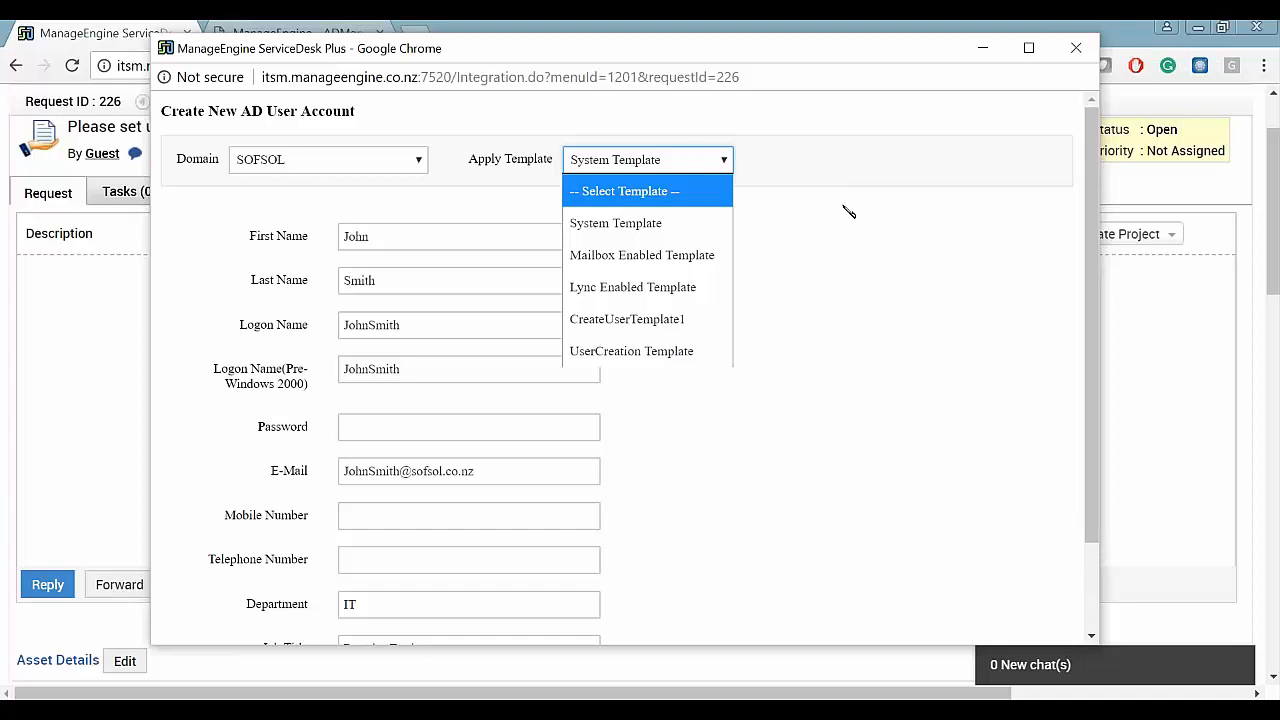
{"action": "left_click", "coordinate": [849, 212]}
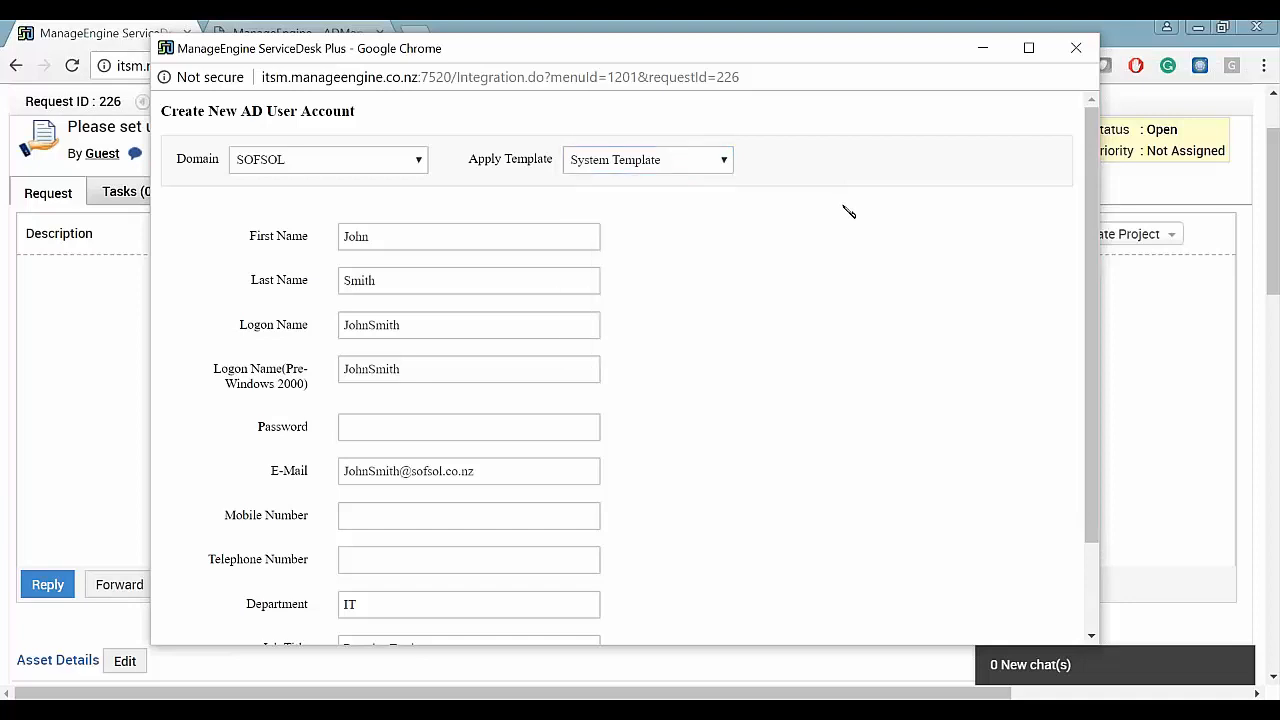
- Enter the account password and mobile number, then verify Department IT and Job Title Presales Engineer
{"action": "left_click", "coordinate": [468, 427]}
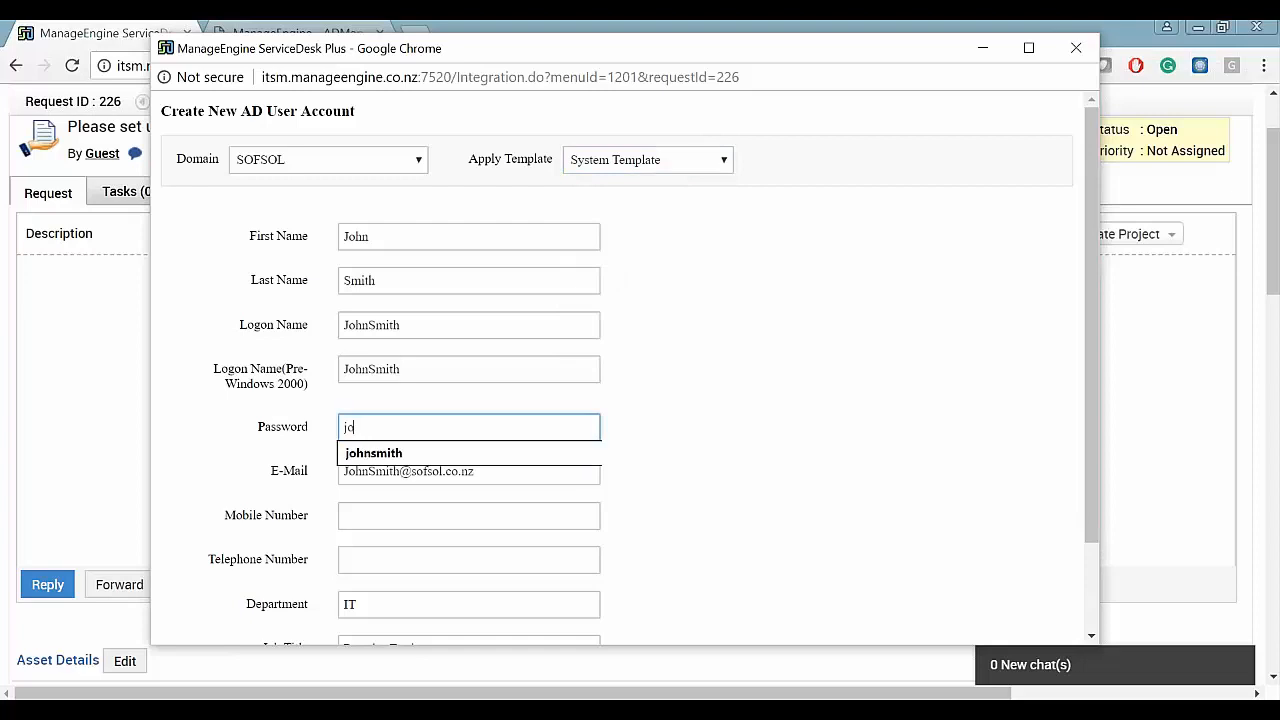
{"action": "left_click", "coordinate": [723, 390]}
{"action": "scroll", "coordinate": [723, 390], "scroll_direction": "down", "scroll_amount": 1}
{"action": "left_click", "coordinate": [425, 414]}
{"action": "type", "text": "1234567890"}
{"action": "left_click", "coordinate": [737, 400]}
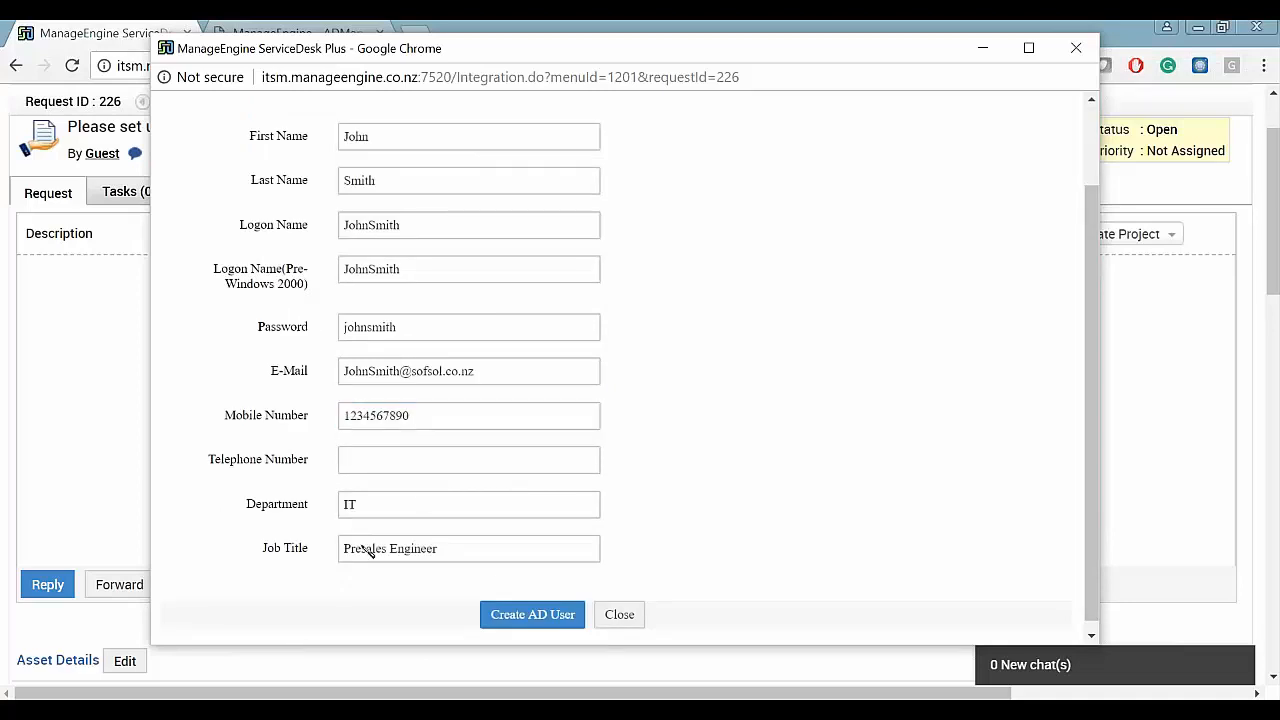
{"action": "triple_click", "coordinate": [498, 543]}
{"action": "double_click", "coordinate": [538, 500]}
{"action": "left_click", "coordinate": [753, 485]}
{"action": "scroll", "coordinate": [713, 454], "scroll_direction": "up", "scroll_amount": 1}
{"action": "scroll", "coordinate": [713, 454], "scroll_direction": "down", "scroll_amount": 1}
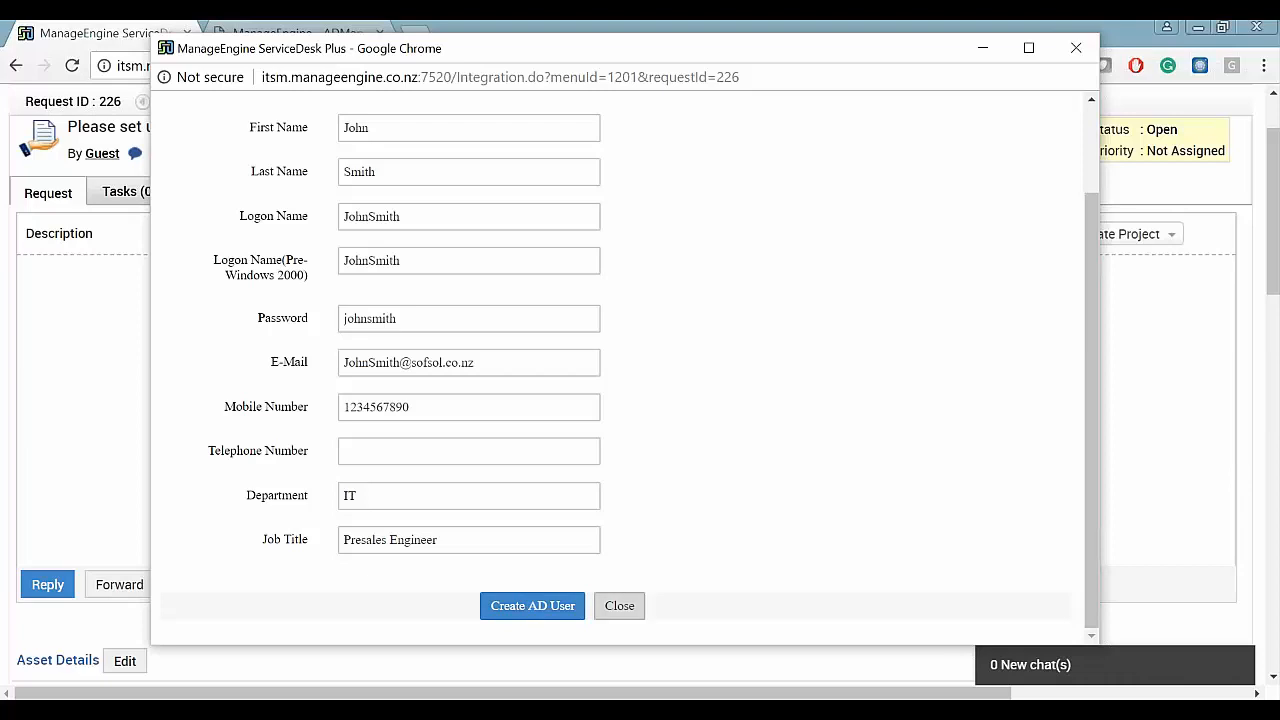
- Close the AD user form without creating the user and open Unlock User(s) in AD
{"action": "left_click", "coordinate": [617, 604]}
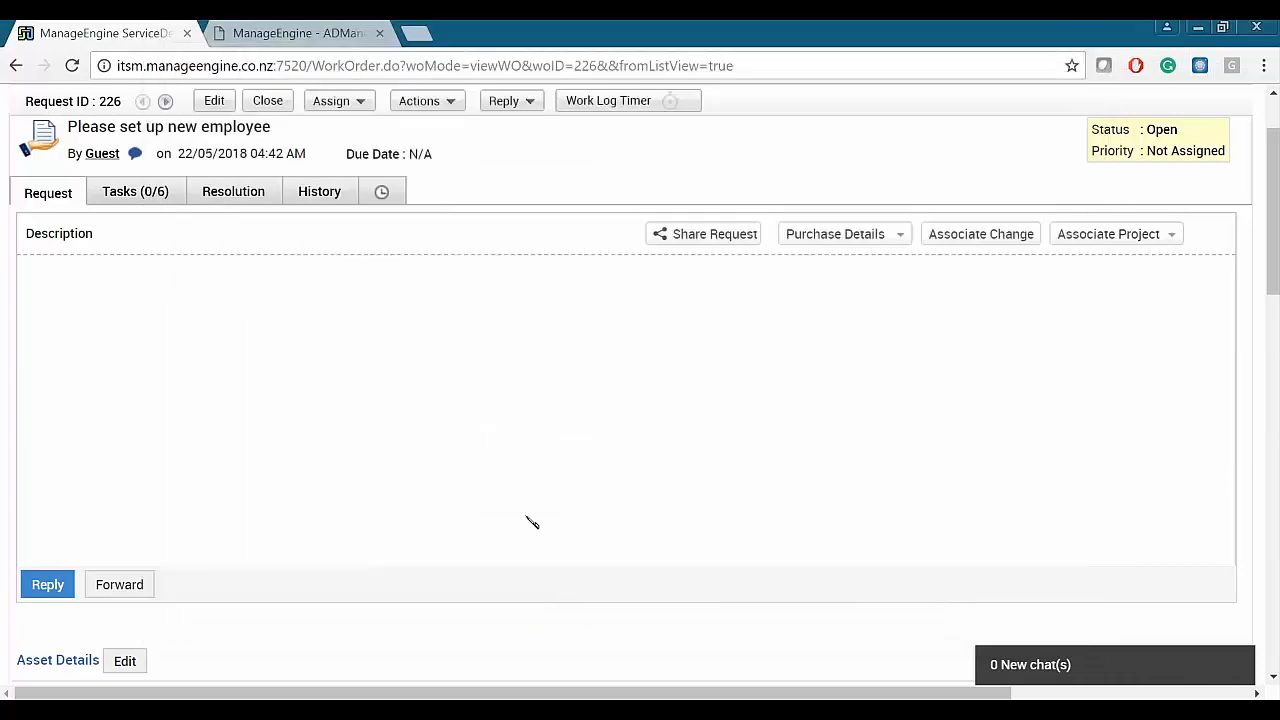
{"action": "scroll", "coordinate": [545, 455], "scroll_direction": "up", "scroll_amount": 1}
{"action": "scroll", "coordinate": [543, 451], "scroll_direction": "down", "scroll_amount": 3}
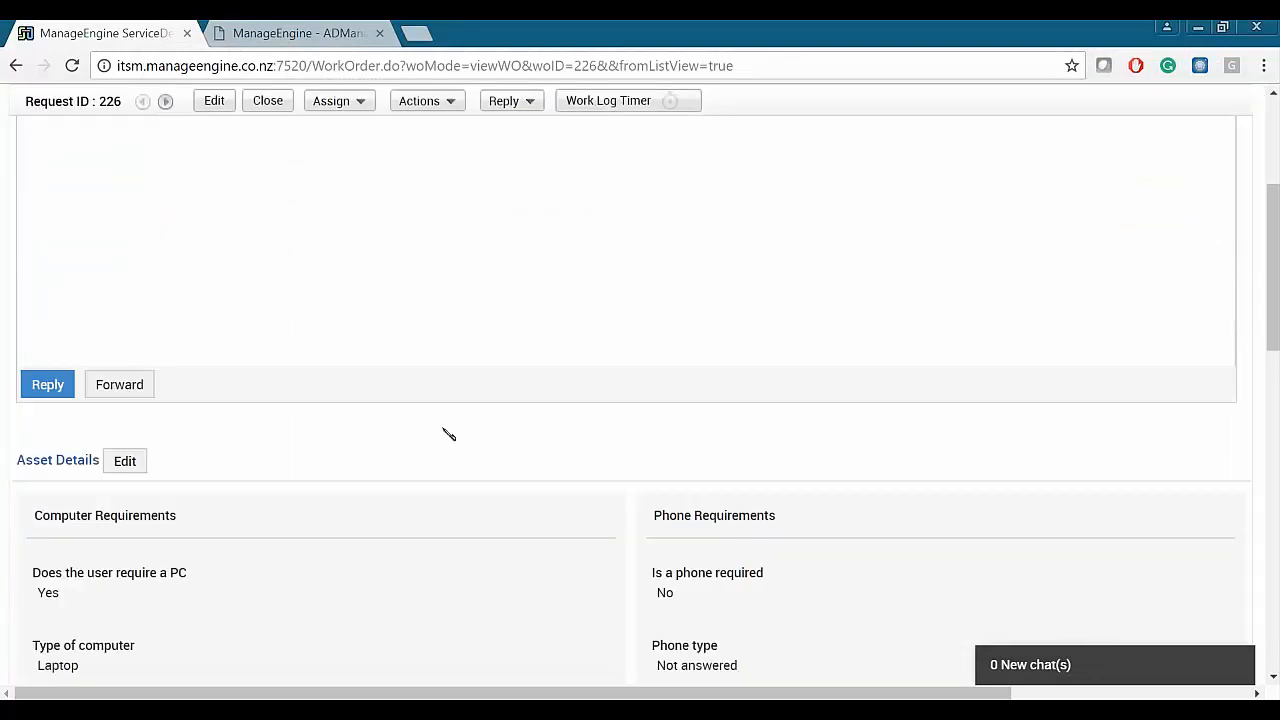
{"action": "scroll", "coordinate": [448, 434], "scroll_direction": "up", "scroll_amount": 3}
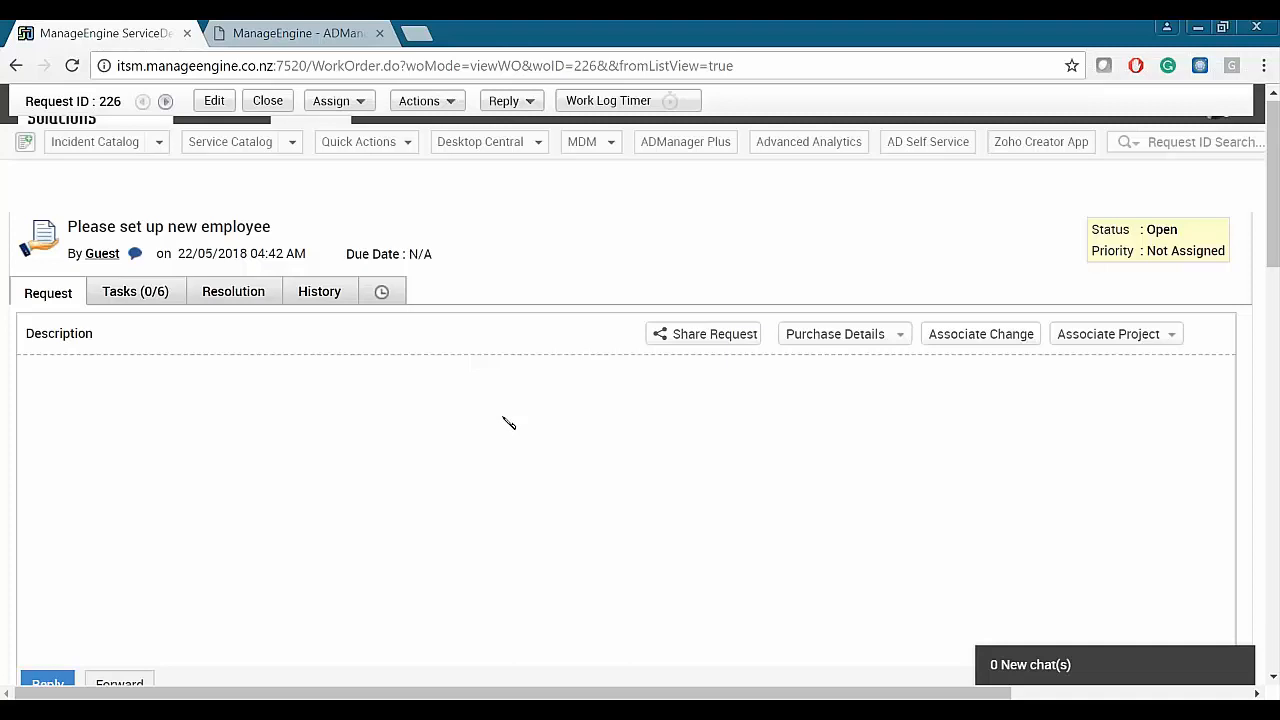
{"action": "left_click", "coordinate": [448, 196]}
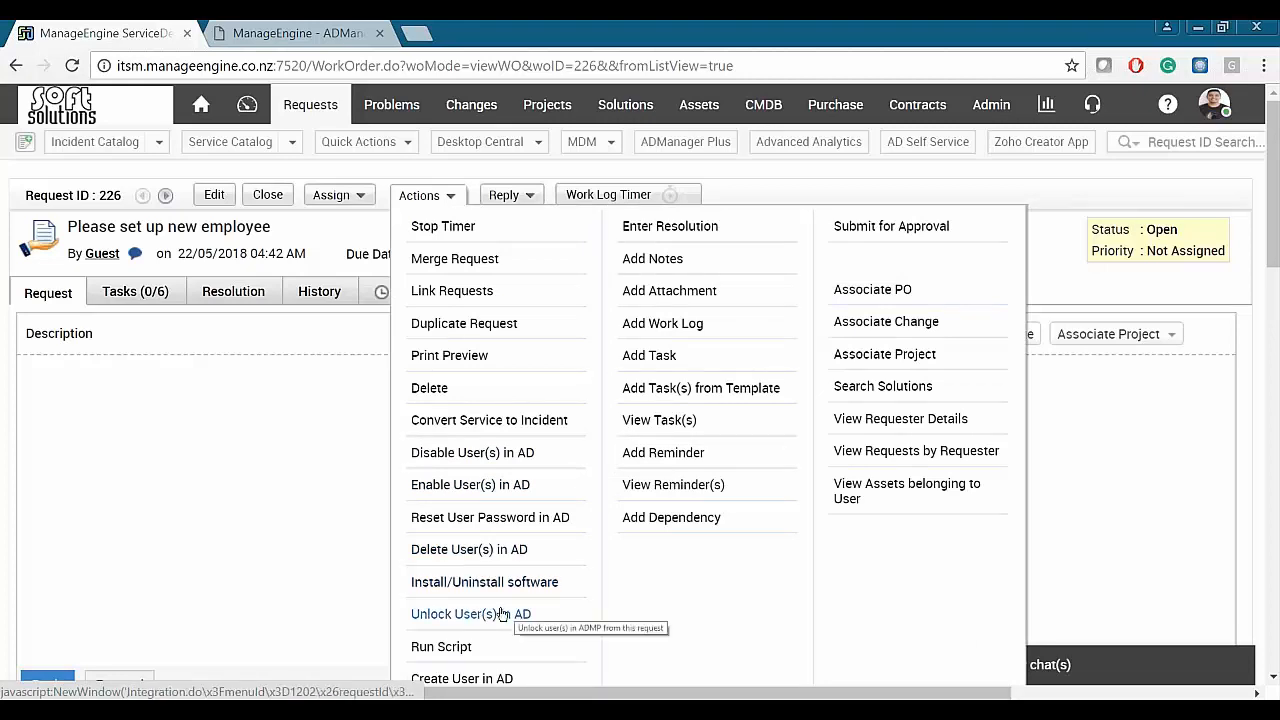
{"action": "left_click", "coordinate": [470, 614]}
{"action": "left_click_drag", "start_coordinate": [523, 63], "coordinate": [627, 43]}
- Search SOFSOL for a user's name, tick both matching accounts, and close the window
{"action": "left_click", "coordinate": [371, 150]}
{"action": "left_click", "coordinate": [328, 213]}
{"action": "left_click", "coordinate": [717, 145]}
{"action": "type", "text": "arsh"}
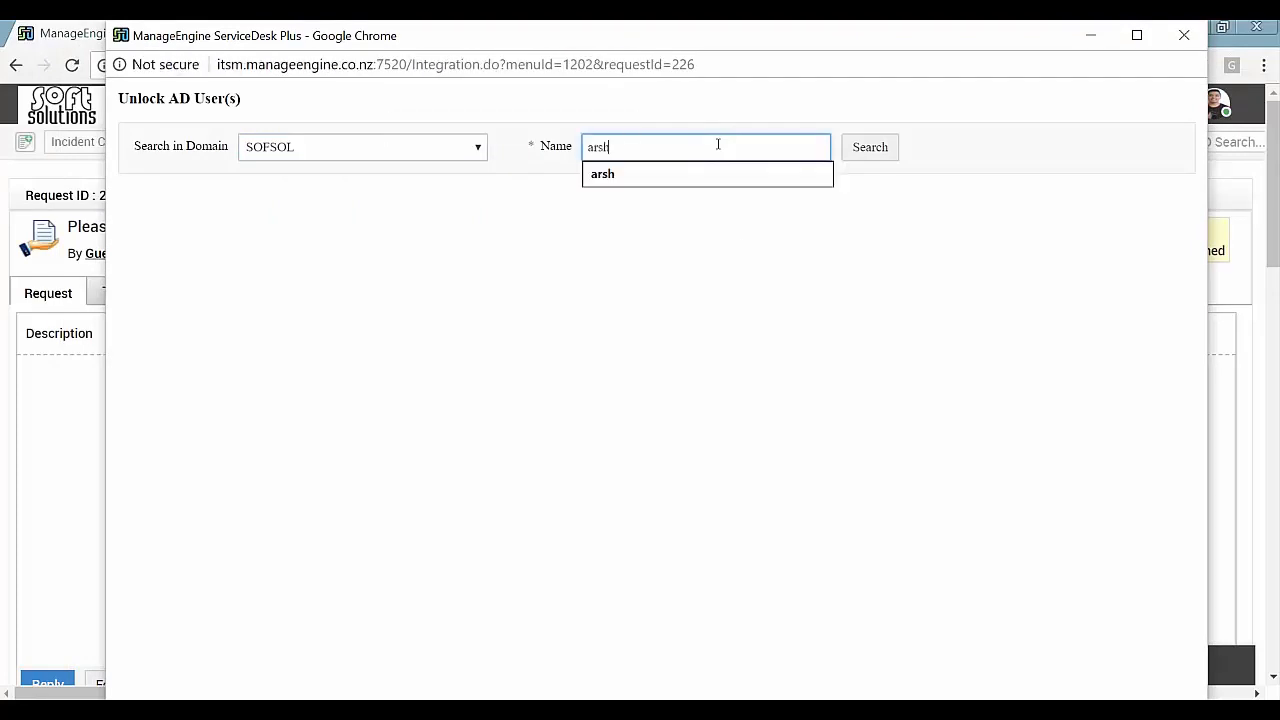
{"action": "left_click", "coordinate": [886, 149]}
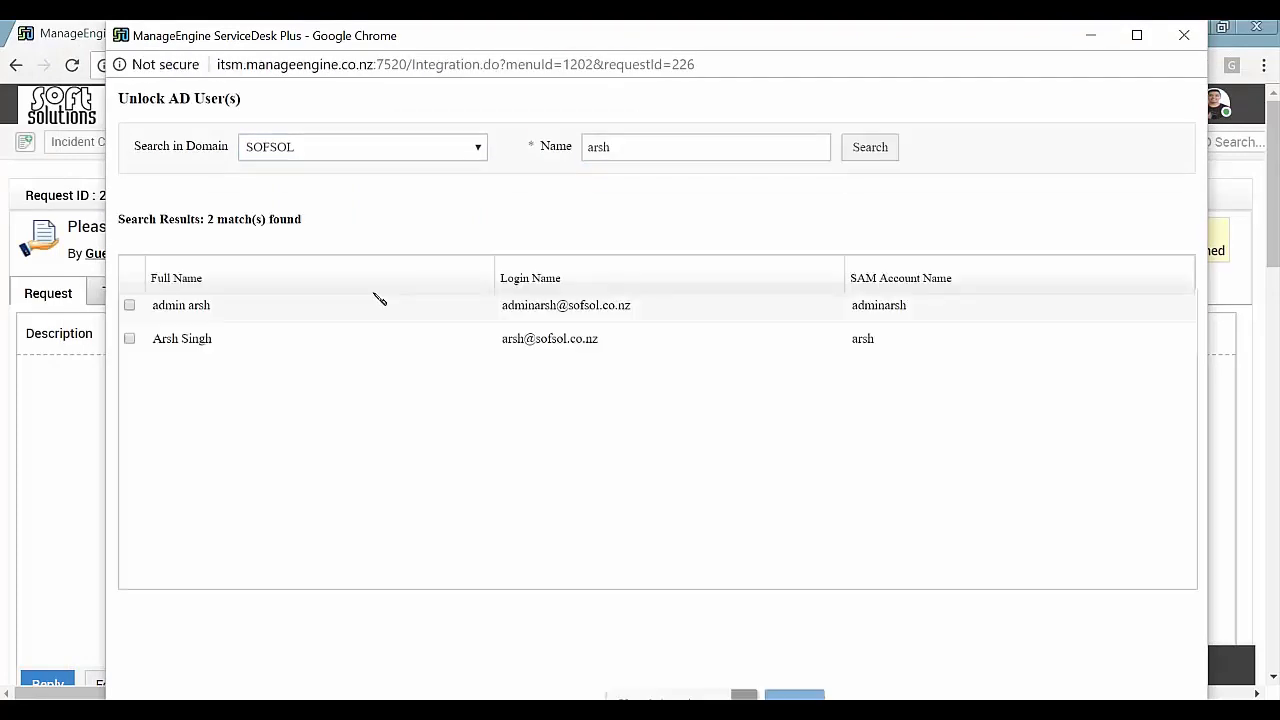
{"action": "left_click", "coordinate": [129, 338]}
{"action": "left_click", "coordinate": [129, 305]}
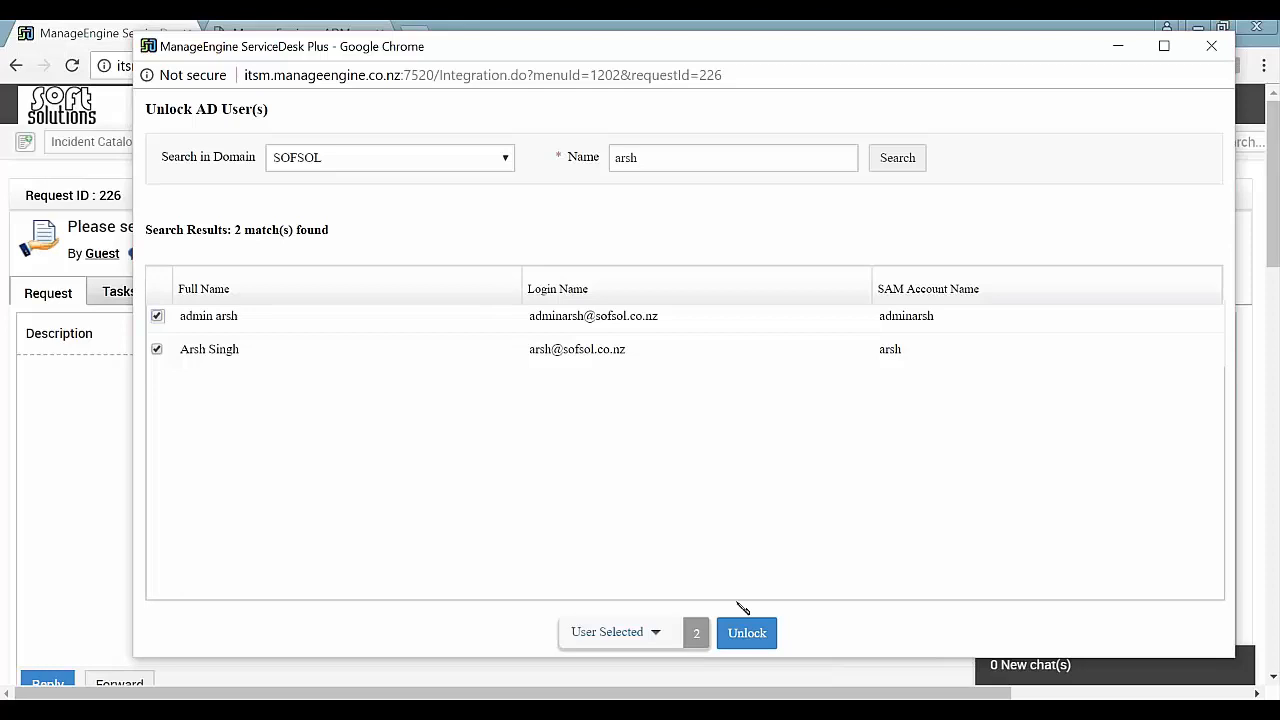
{"action": "left_click", "coordinate": [1212, 46]}
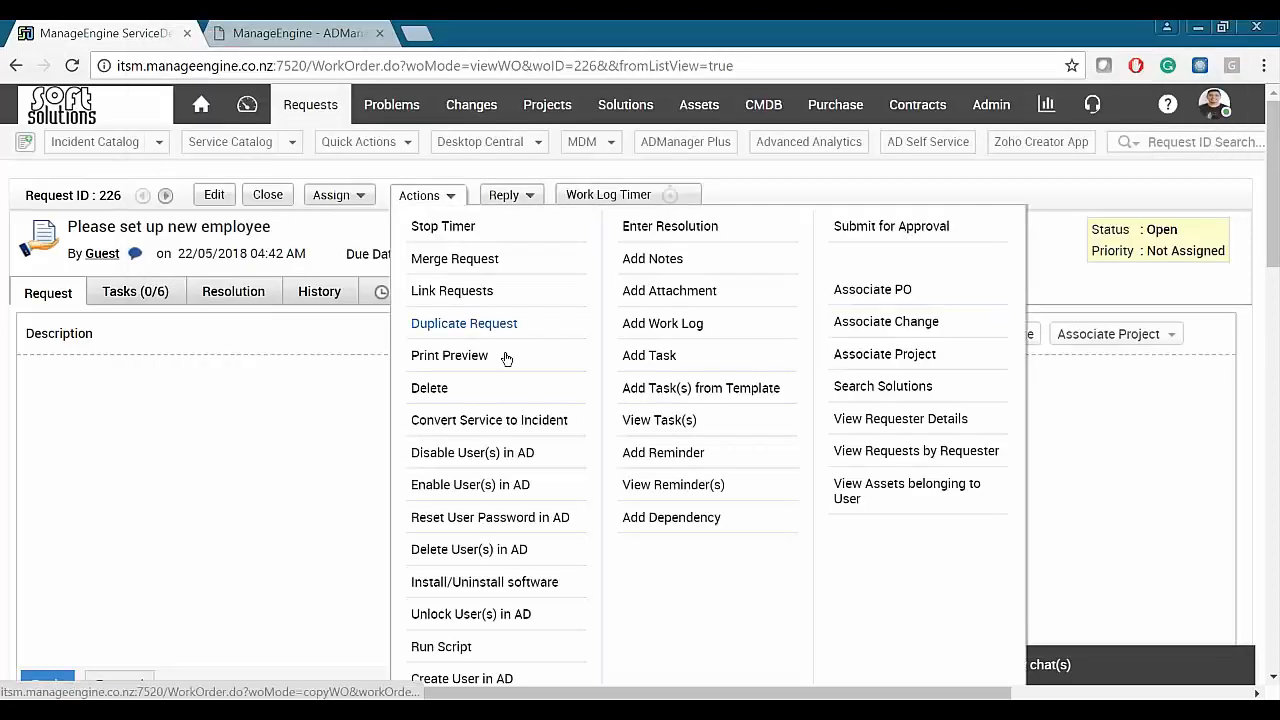
{"action": "scroll", "coordinate": [512, 370], "scroll_direction": "down", "scroll_amount": 1}
{"action": "scroll", "coordinate": [512, 370], "scroll_direction": "down", "scroll_amount": 1}
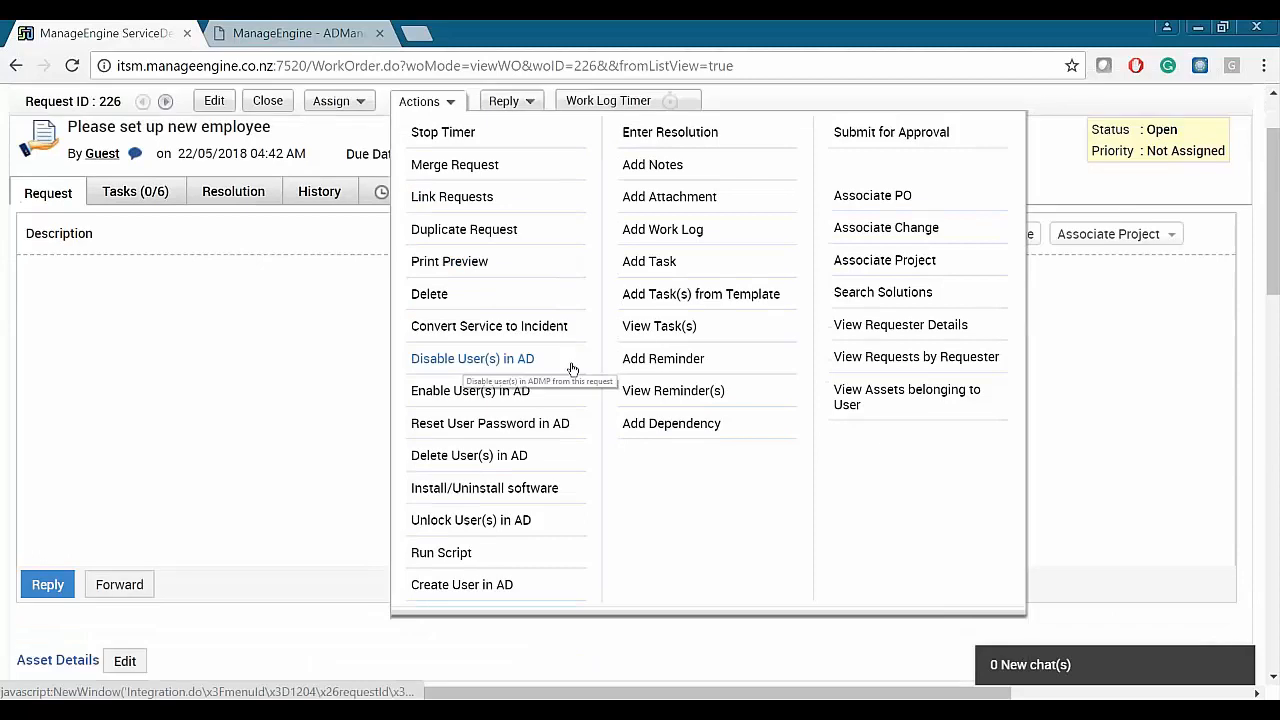
{"action": "left_click", "coordinate": [487, 427]}
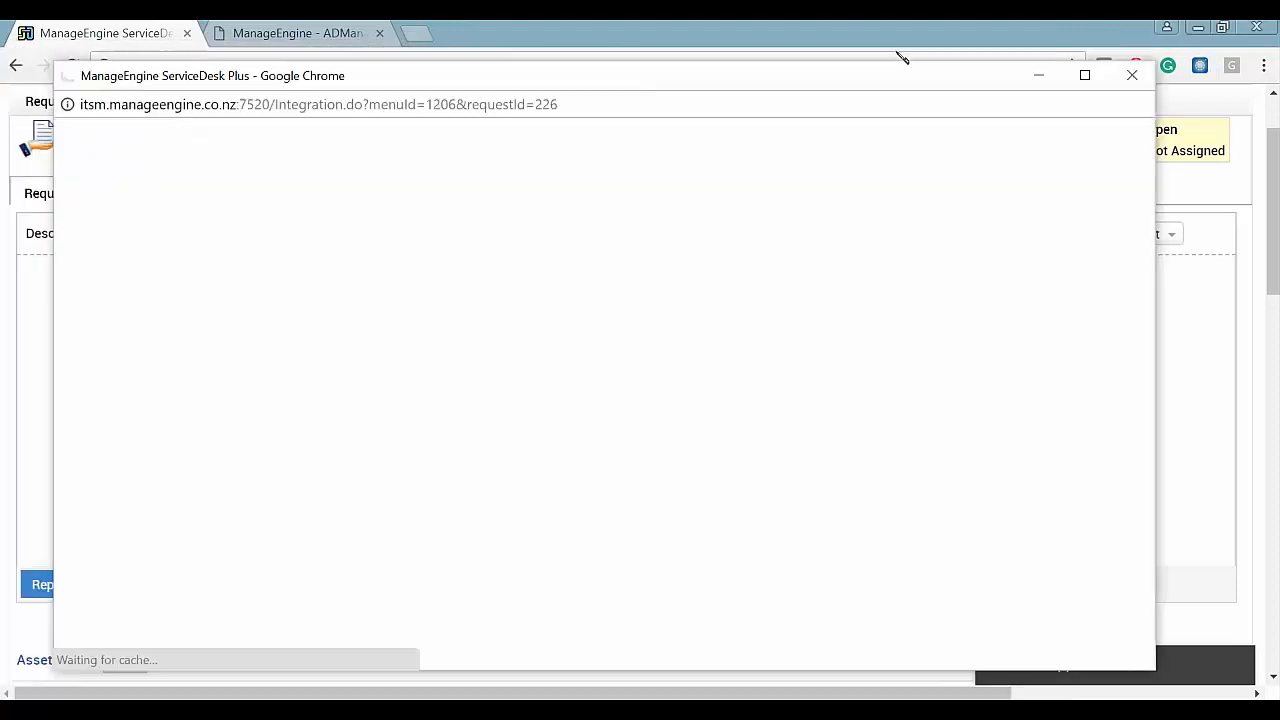
{"action": "left_click", "coordinate": [380, 168]}
{"action": "left_click", "coordinate": [343, 228]}
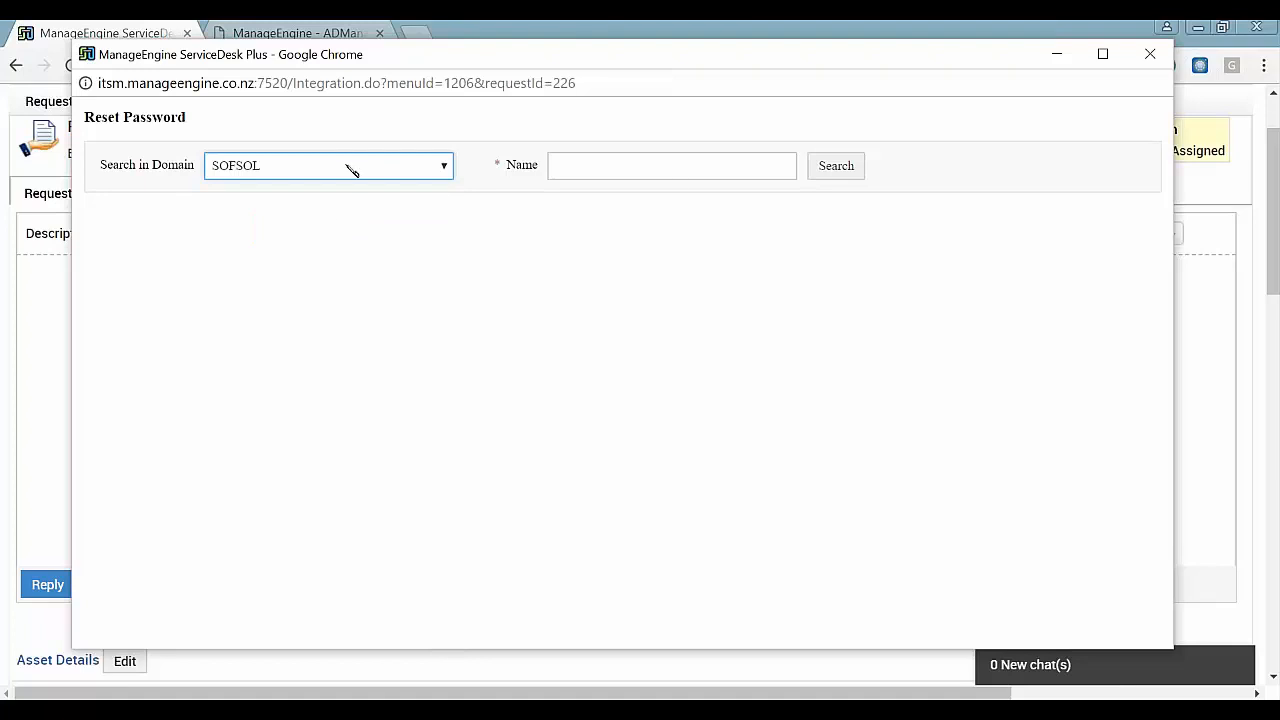
{"action": "left_click", "coordinate": [725, 162]}
{"action": "type", "text": "arsh"}
{"action": "key", "text": "Return"}
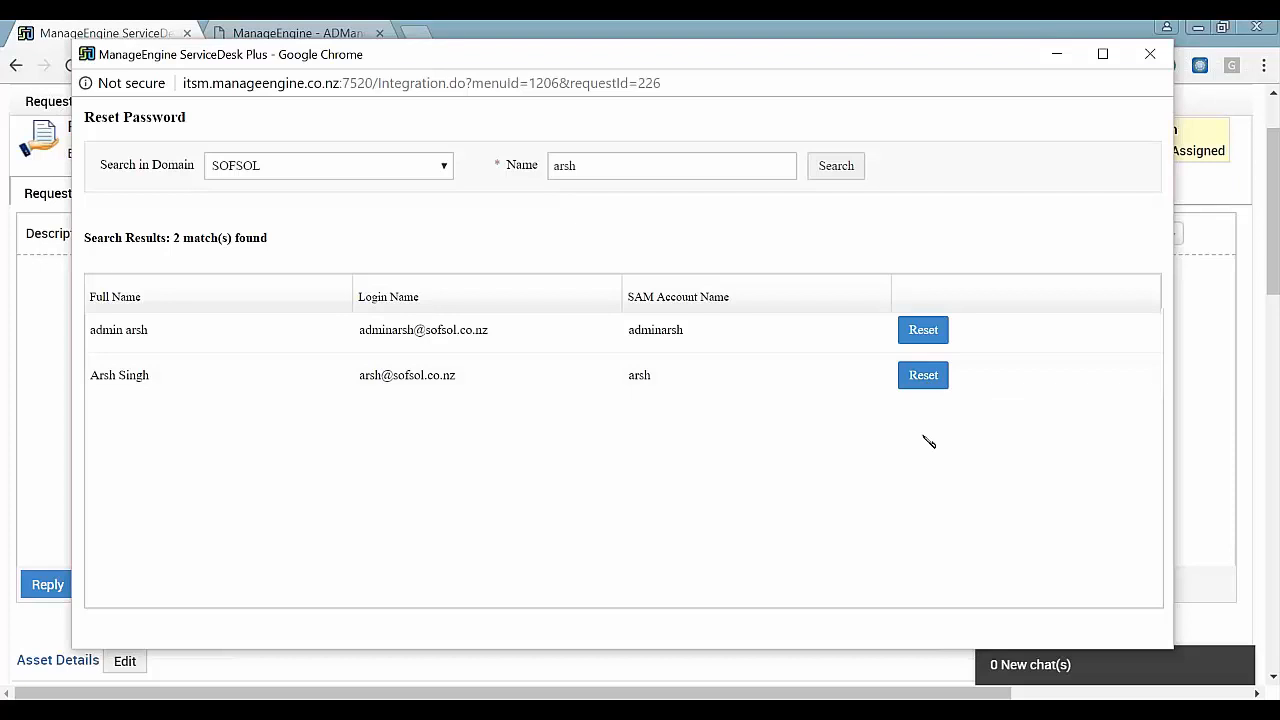
{"action": "left_click", "coordinate": [1151, 54]}
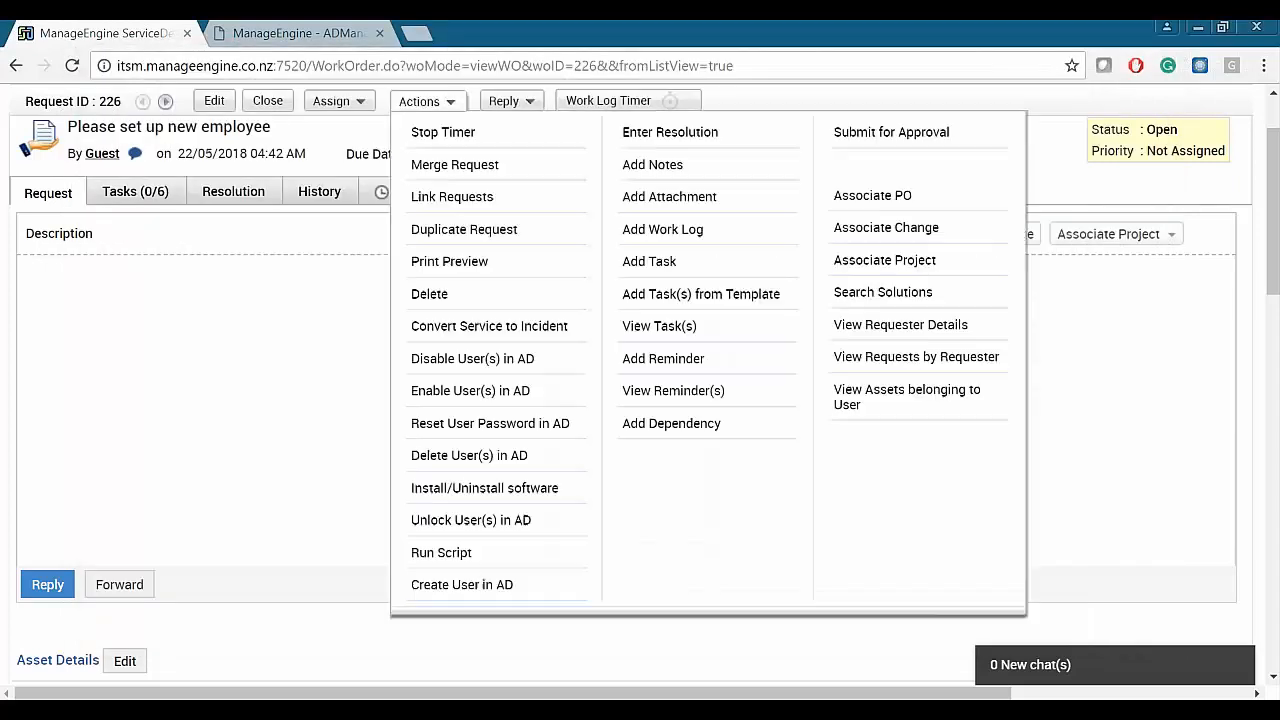
{"action": "left_click", "coordinate": [445, 103]}
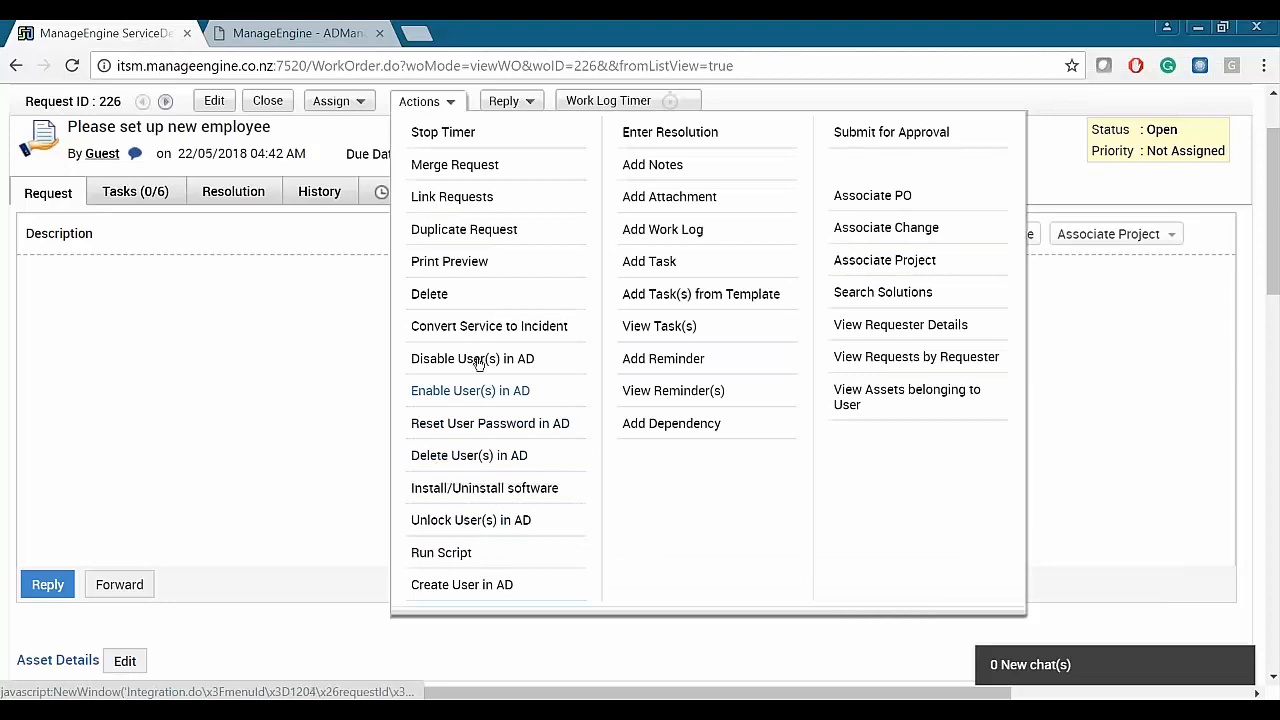
{"action": "left_click", "coordinate": [452, 455]}
{"action": "left_click_drag", "start_coordinate": [644, 44], "coordinate": [717, 95]}
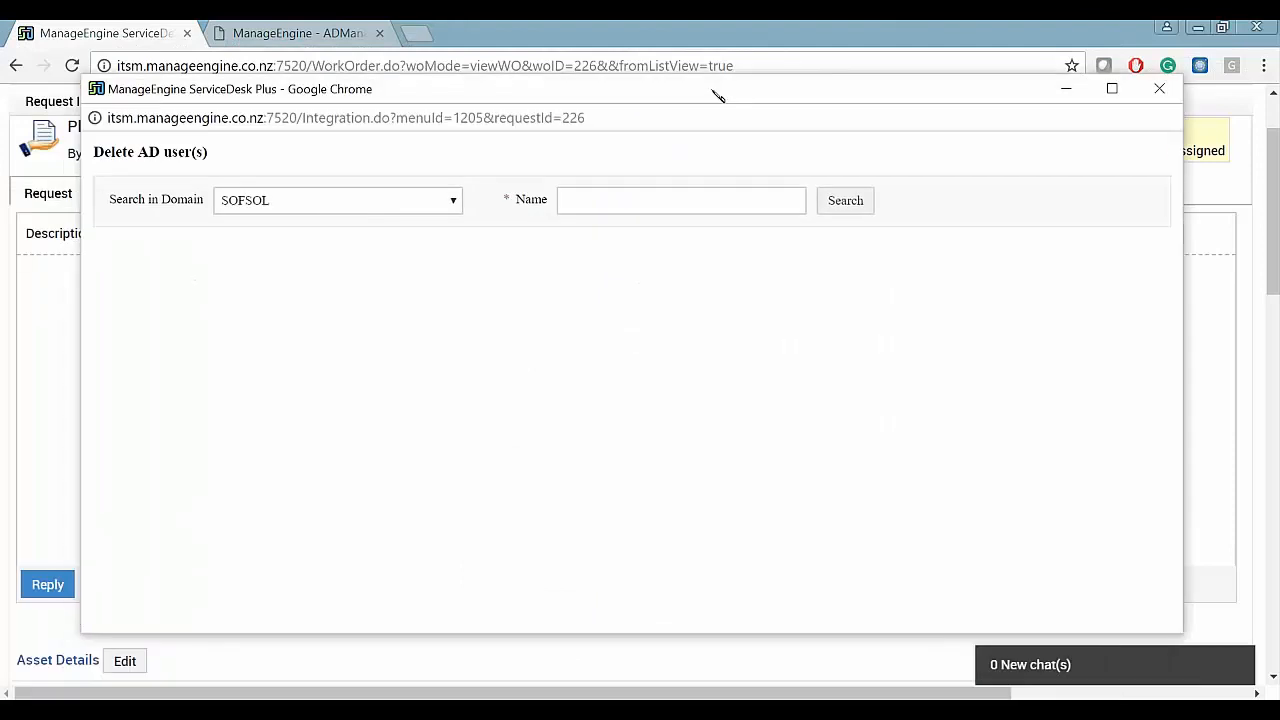
{"action": "left_click", "coordinate": [440, 205]}
{"action": "left_click", "coordinate": [408, 260]}
{"action": "left_click", "coordinate": [682, 190]}
{"action": "type", "text": "arsh"}
{"action": "key", "text": "Tab"}
{"action": "key", "text": "Return"}
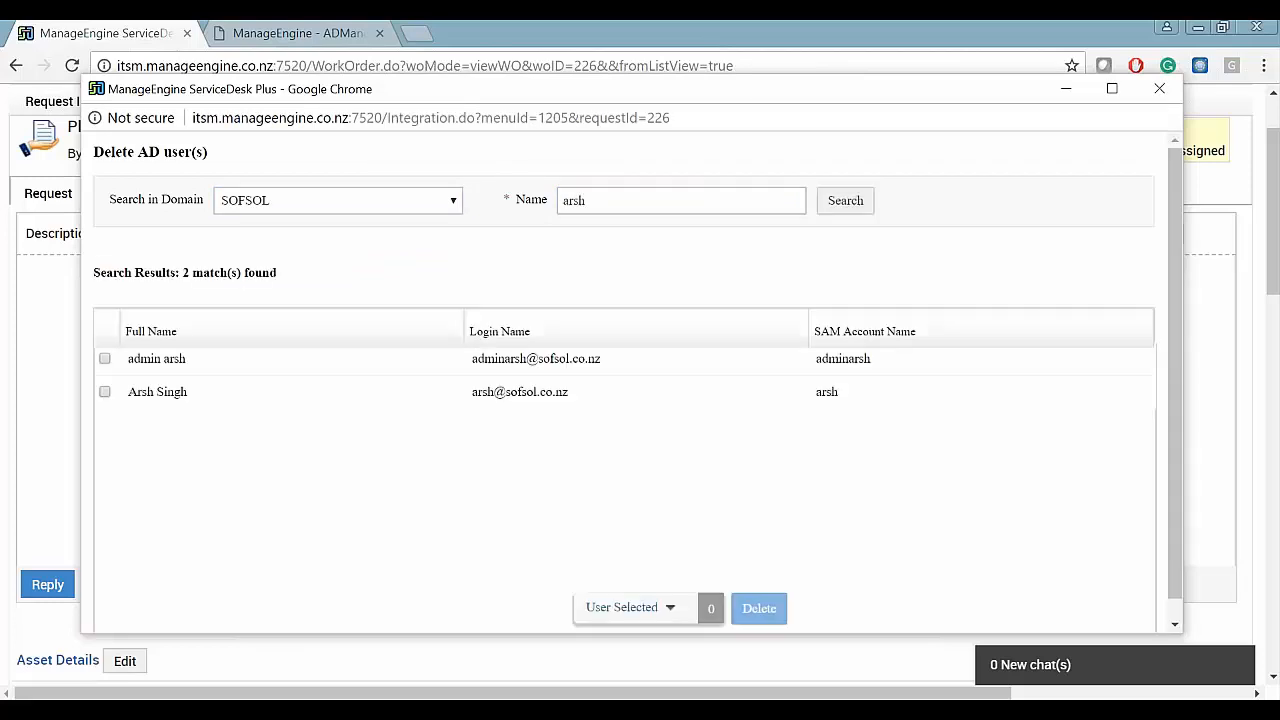
{"action": "left_click", "coordinate": [105, 358]}
{"action": "left_click", "coordinate": [105, 392]}
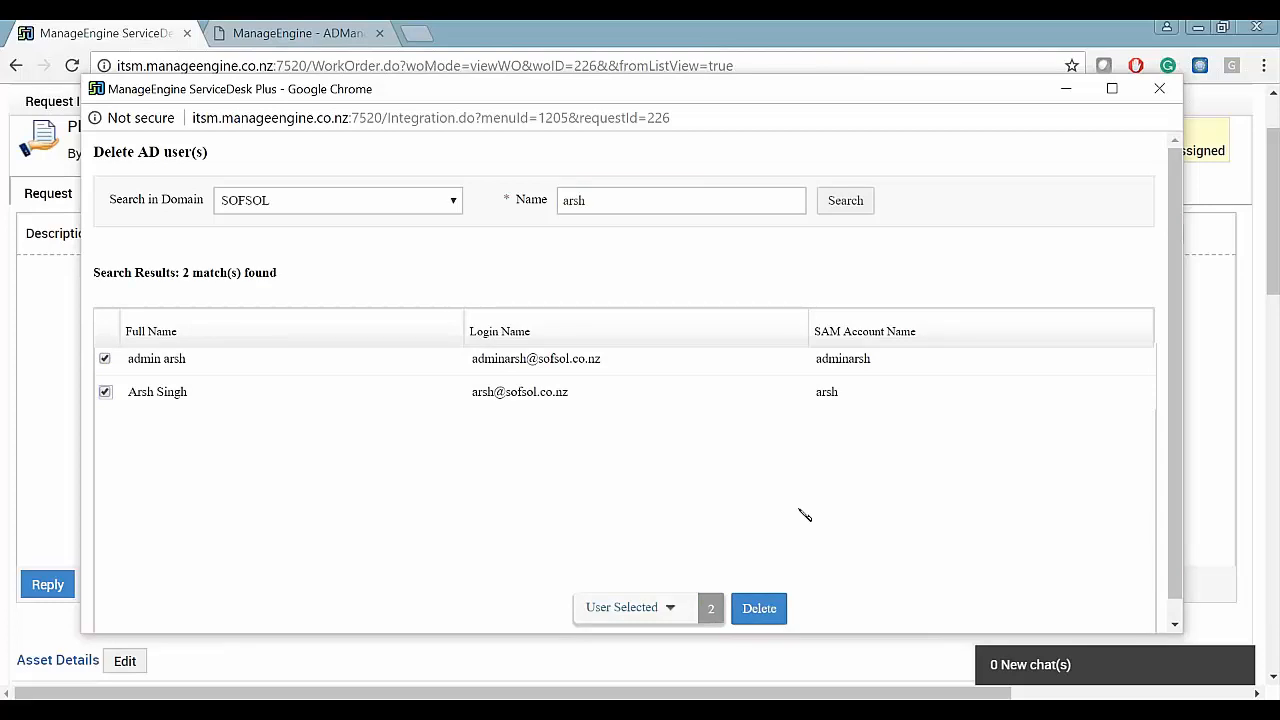
{"action": "left_click", "coordinate": [1161, 89]}
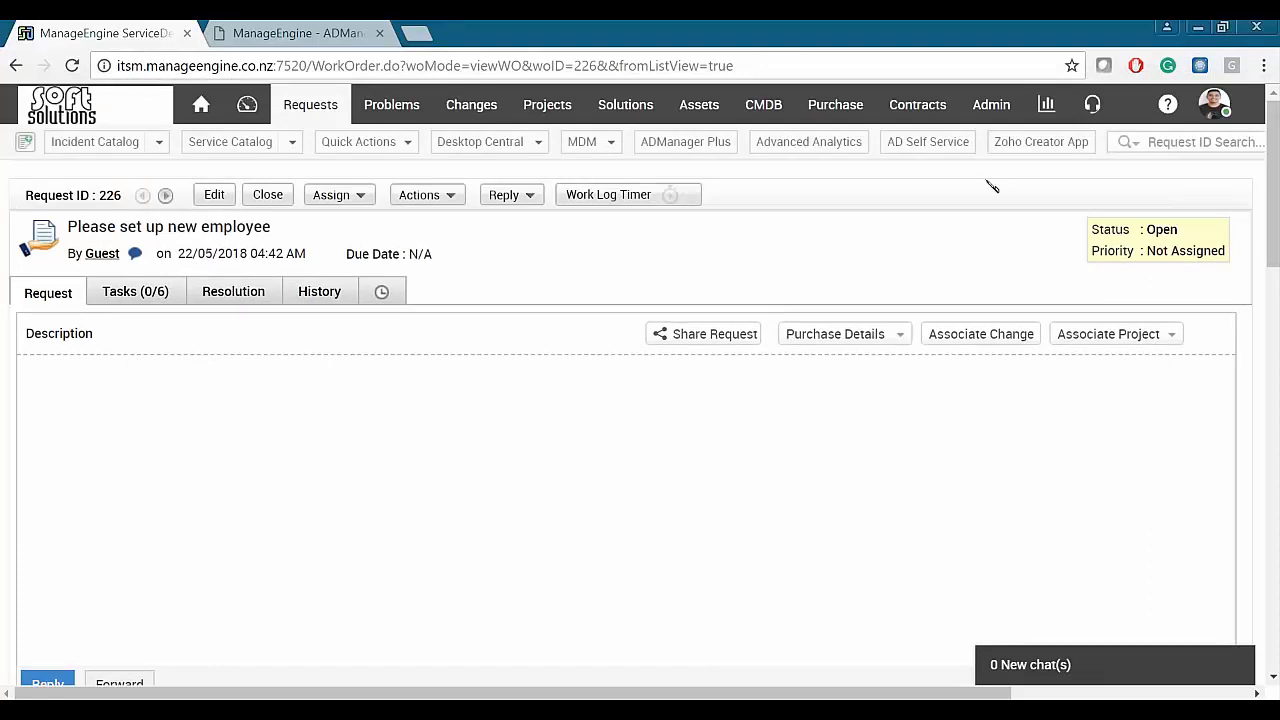
- From Admin, open ME Integrations under General Settings to list the connected ManageEngine apps
{"action": "left_click", "coordinate": [993, 102]}
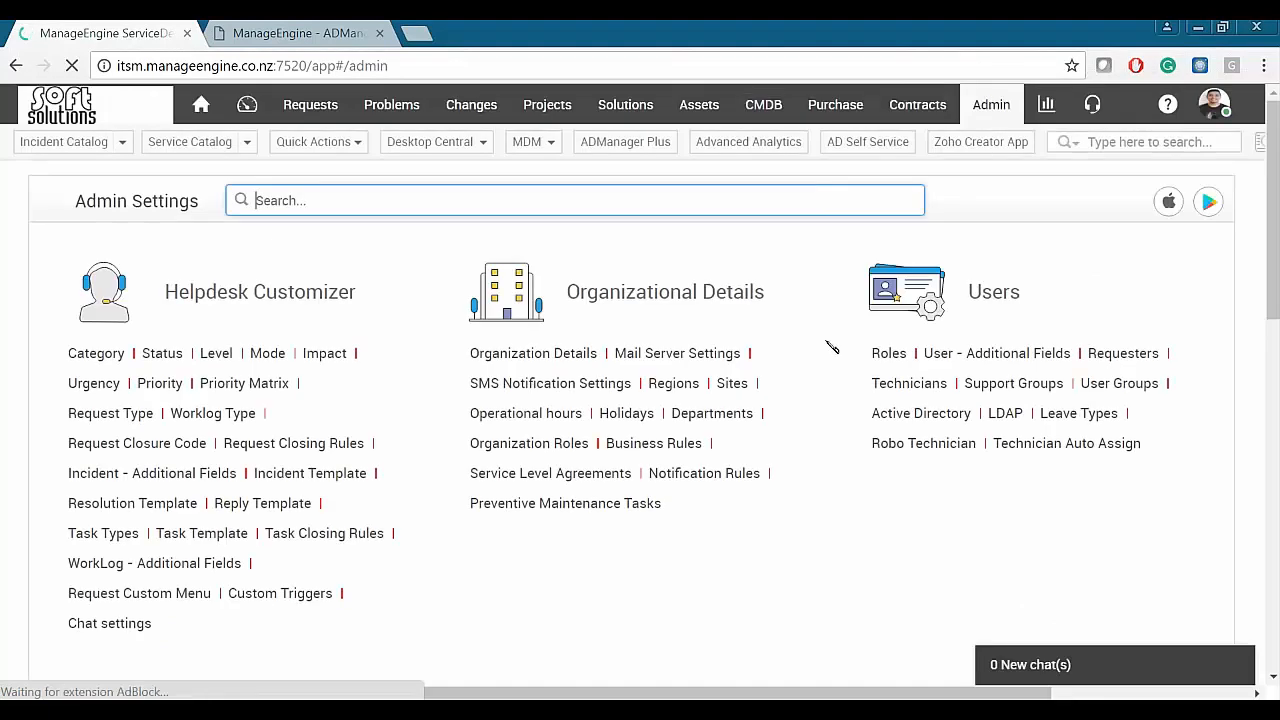
{"action": "scroll", "coordinate": [830, 345], "scroll_direction": "down", "scroll_amount": 9}
{"action": "left_click_drag", "start_coordinate": [970, 422], "coordinate": [1113, 422]}
{"action": "left_click", "coordinate": [1093, 405]}
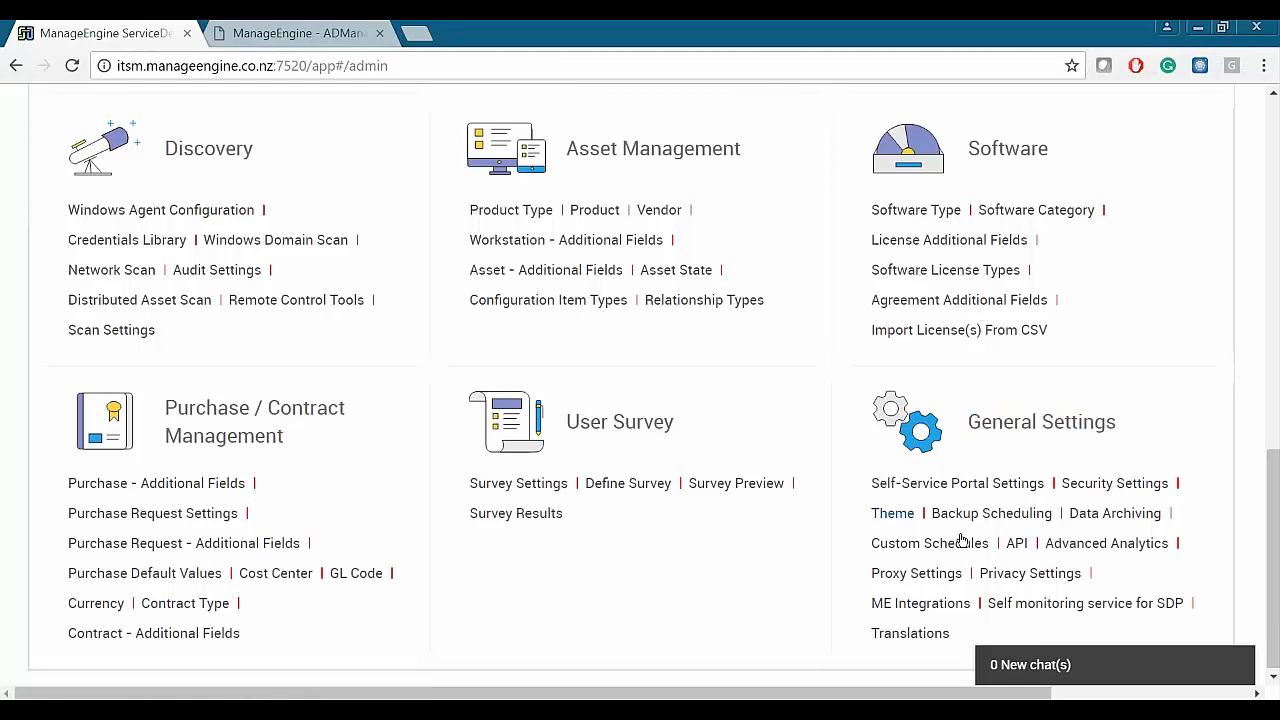
{"action": "left_click_drag", "start_coordinate": [870, 603], "coordinate": [972, 603]}
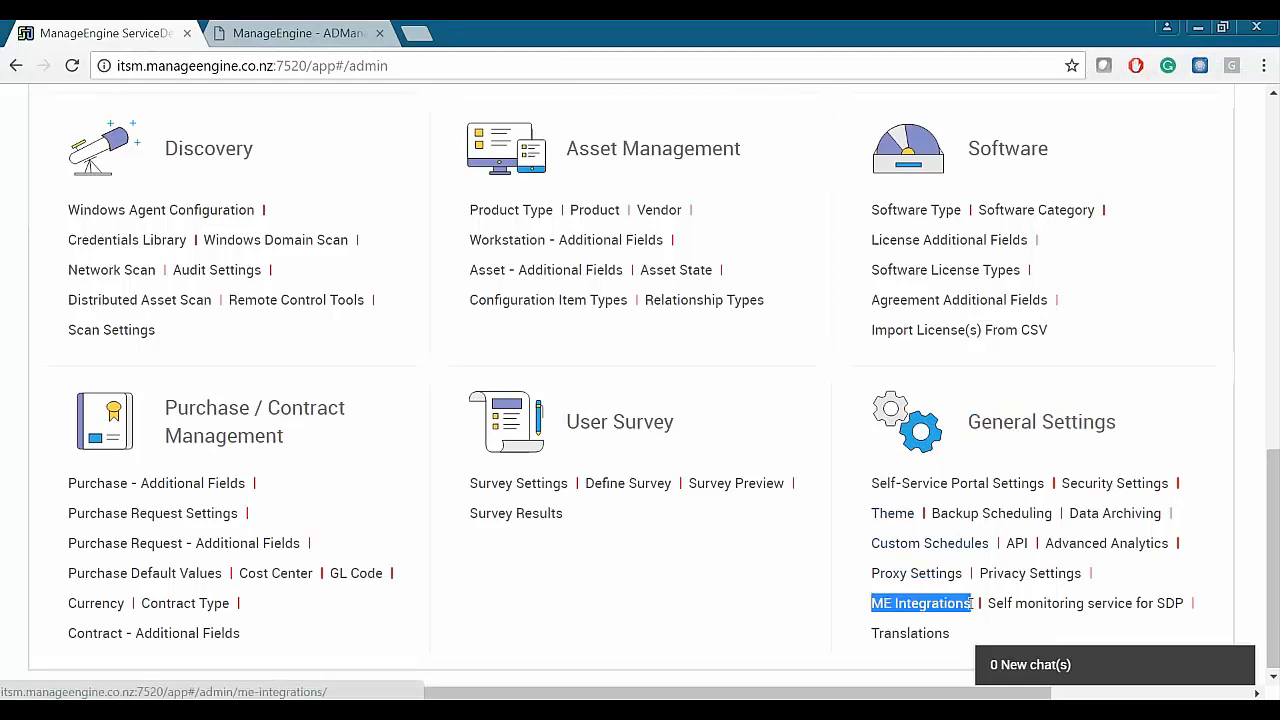
{"action": "left_click", "coordinate": [935, 605]}
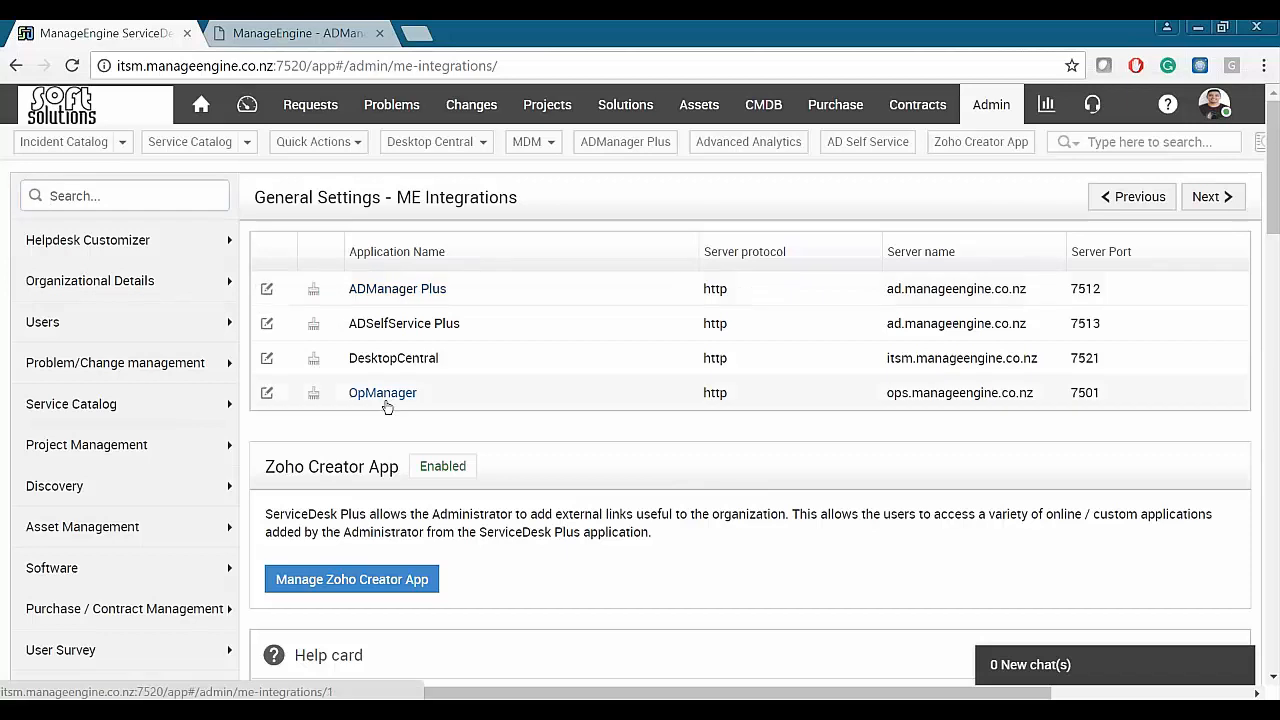
- Edit the ADManager Plus integration and check server ad.manageengine.co.nz, port 7512, protocol http
{"action": "left_click", "coordinate": [267, 289]}
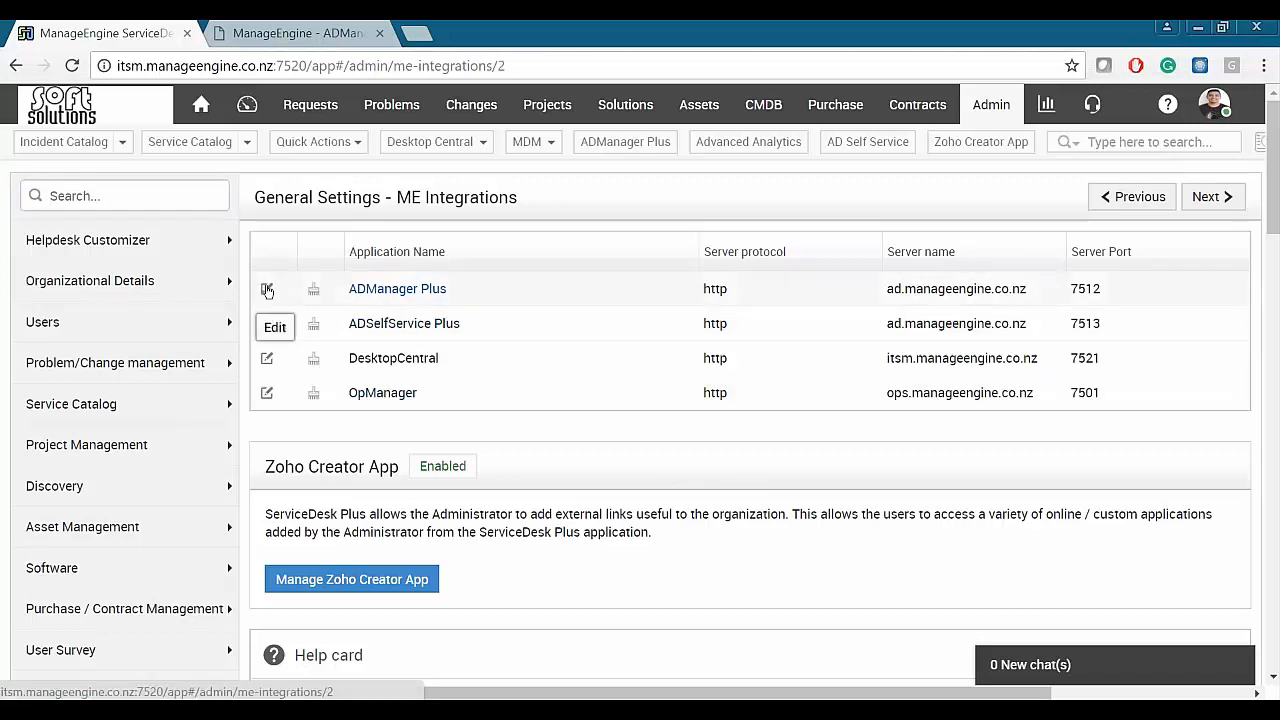
{"action": "scroll", "coordinate": [486, 303], "scroll_direction": "down", "scroll_amount": 3}
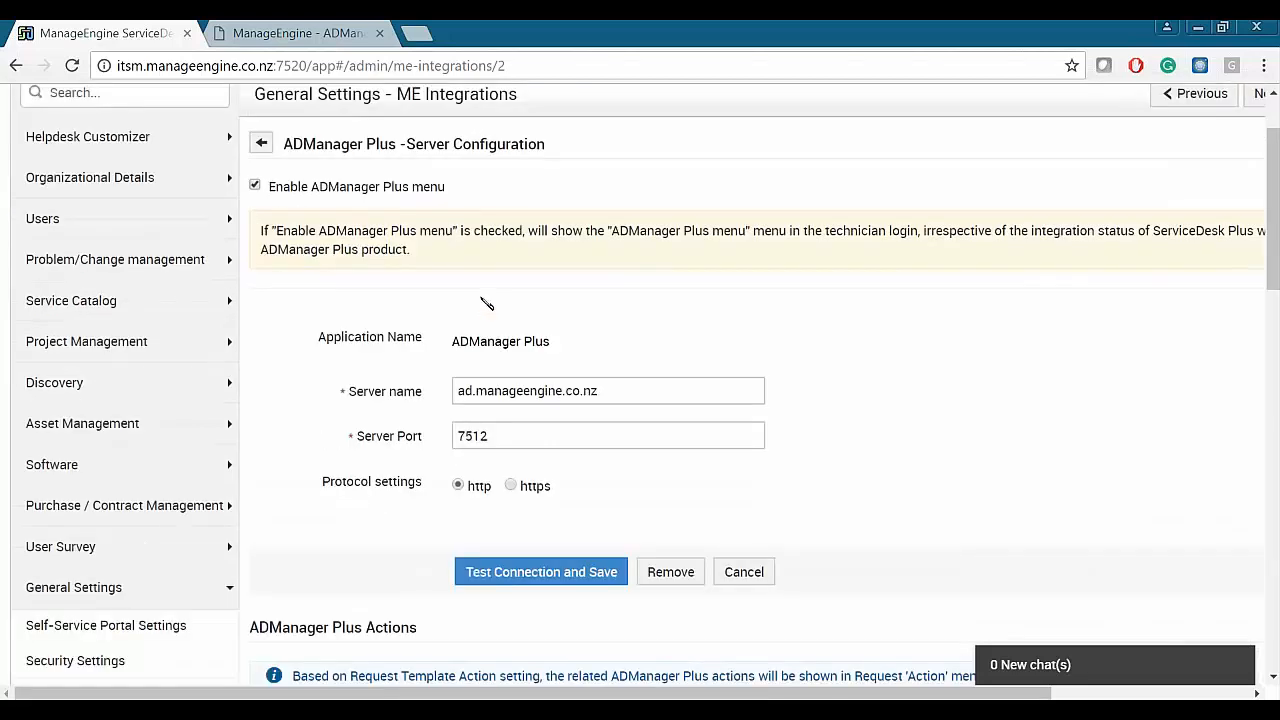
{"action": "left_click_drag", "start_coordinate": [606, 296], "coordinate": [450, 298]}
{"action": "left_click", "coordinate": [436, 313]}
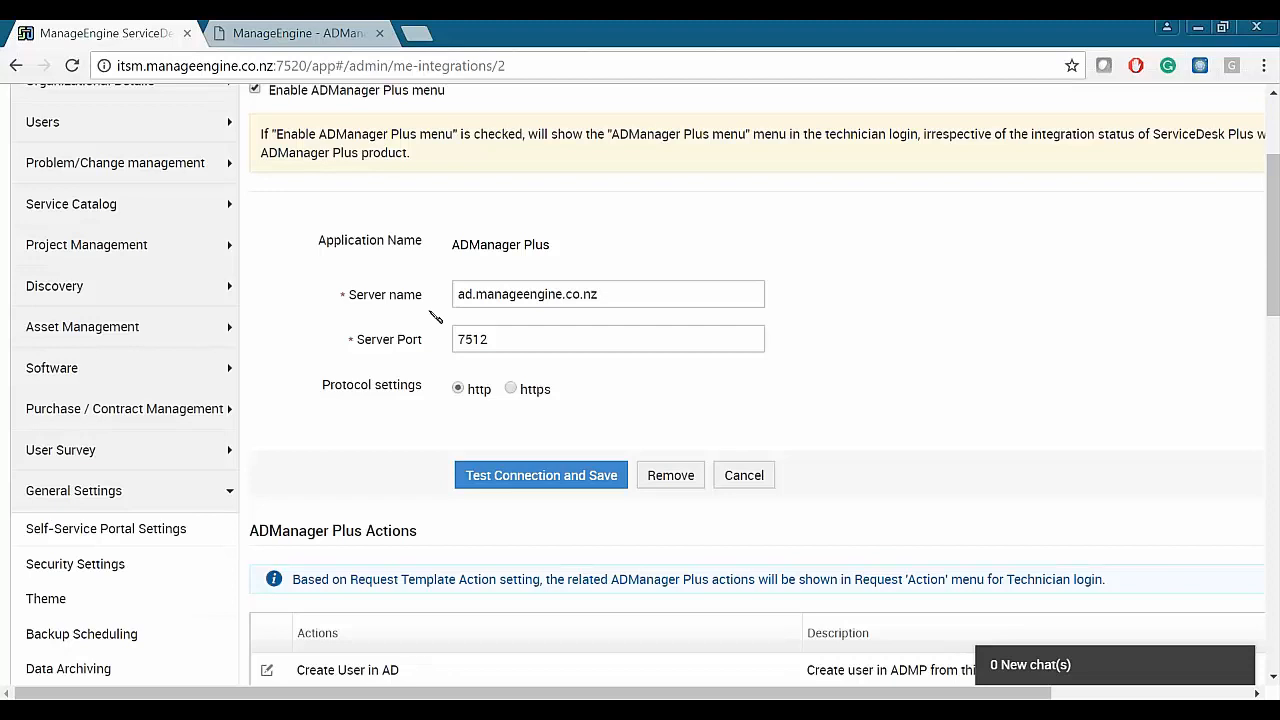
{"action": "scroll", "coordinate": [436, 316], "scroll_direction": "down", "scroll_amount": 4}
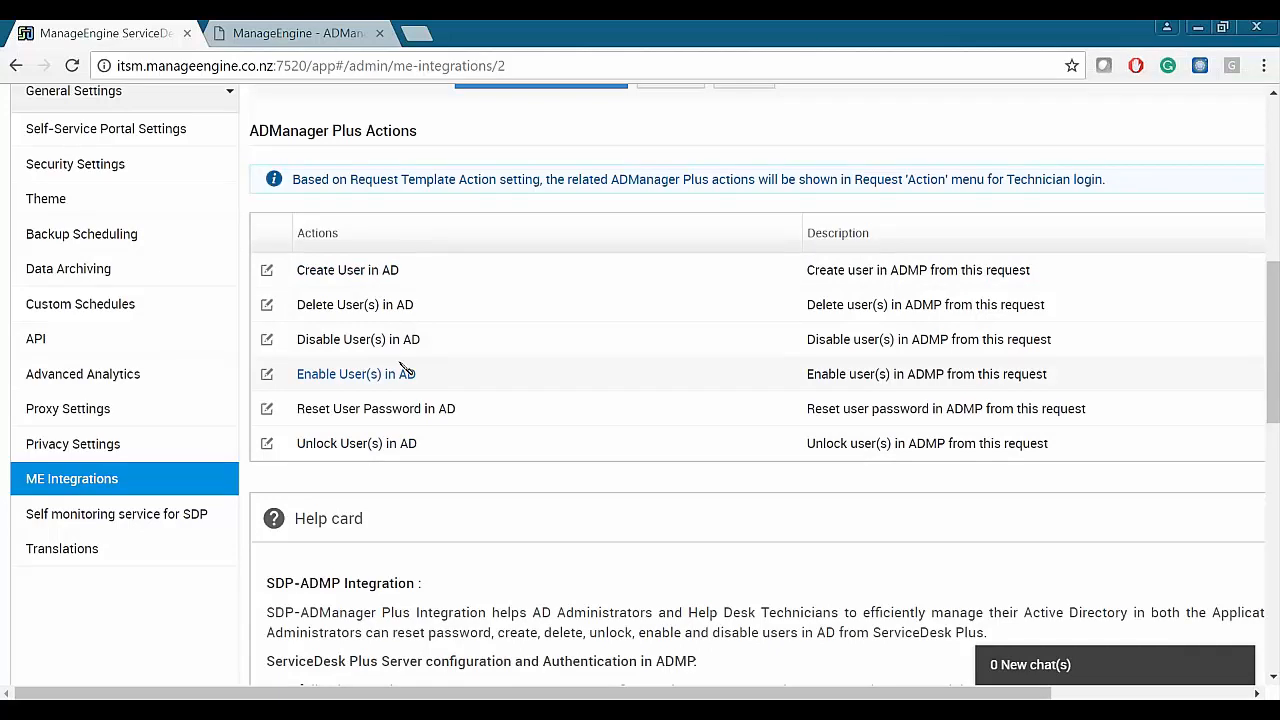
{"action": "scroll", "coordinate": [404, 368], "scroll_direction": "up", "scroll_amount": 3}
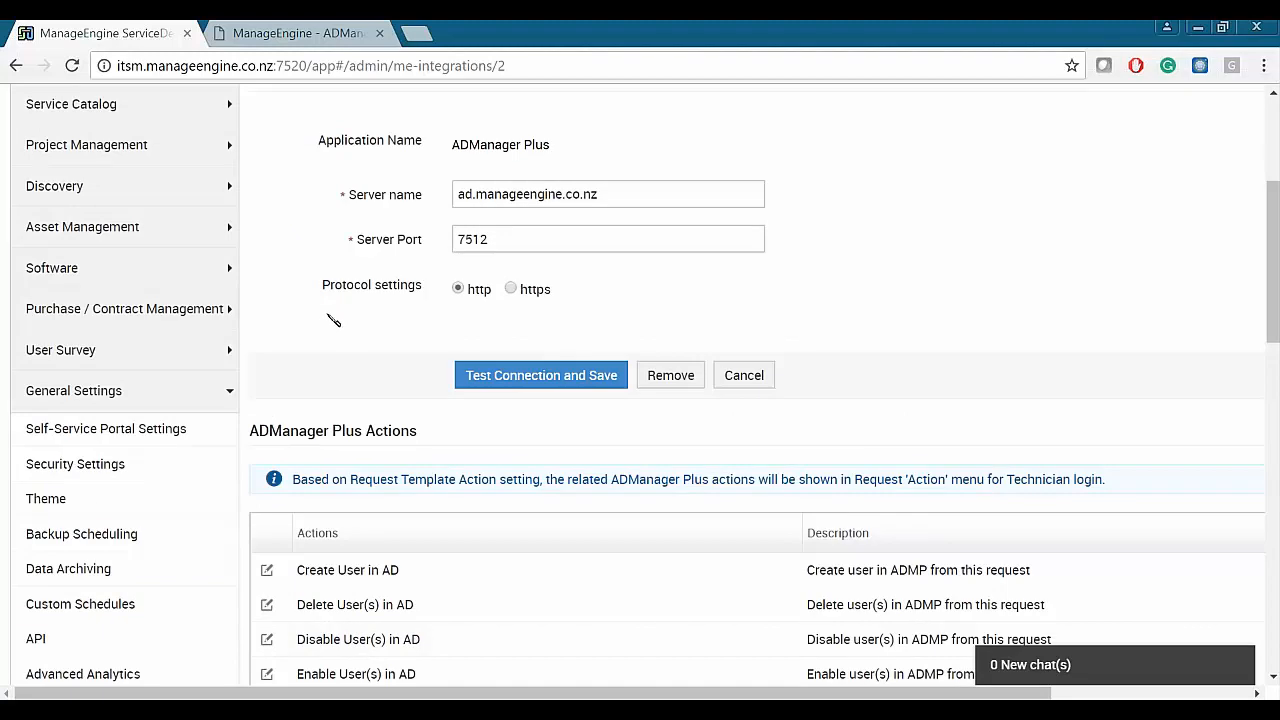
{"action": "scroll", "coordinate": [600, 400], "scroll_direction": "up", "scroll_amount": 2}
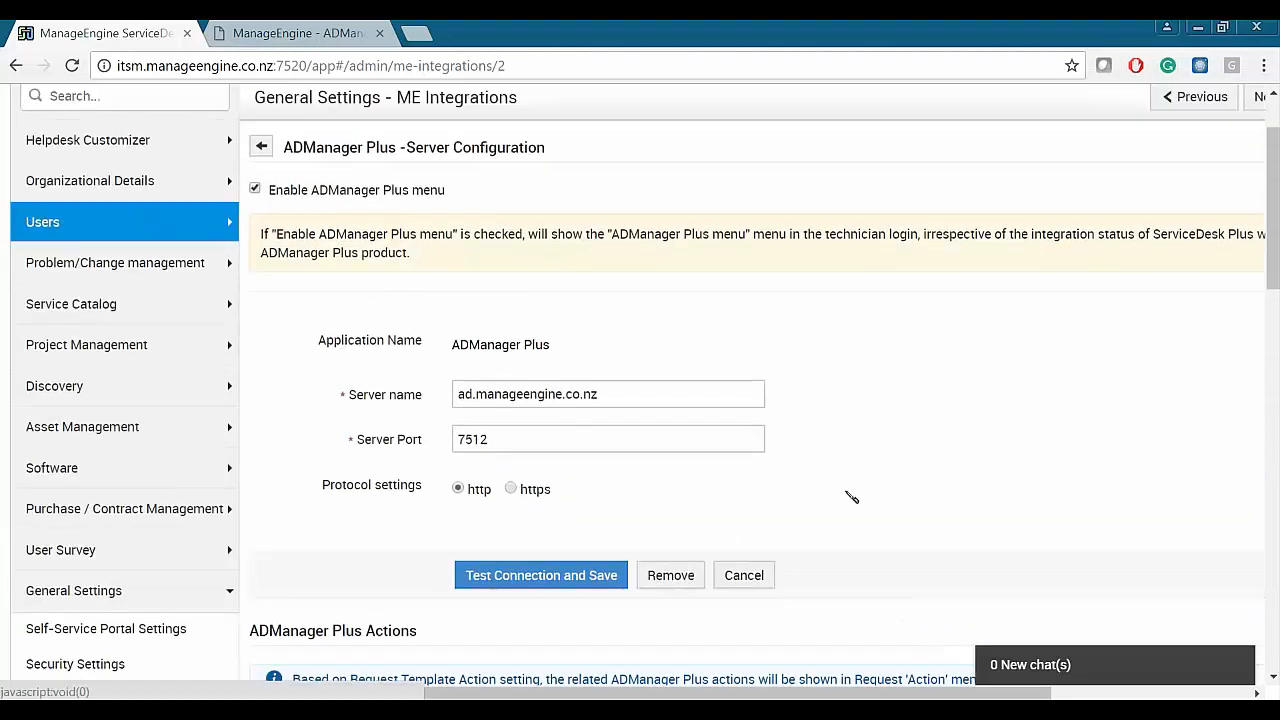
{"action": "left_click", "coordinate": [42, 221]}
- In a new tab, open the Administrator technician's details and confirm its API key exists
{"action": "left_click", "coordinate": [83, 366]}
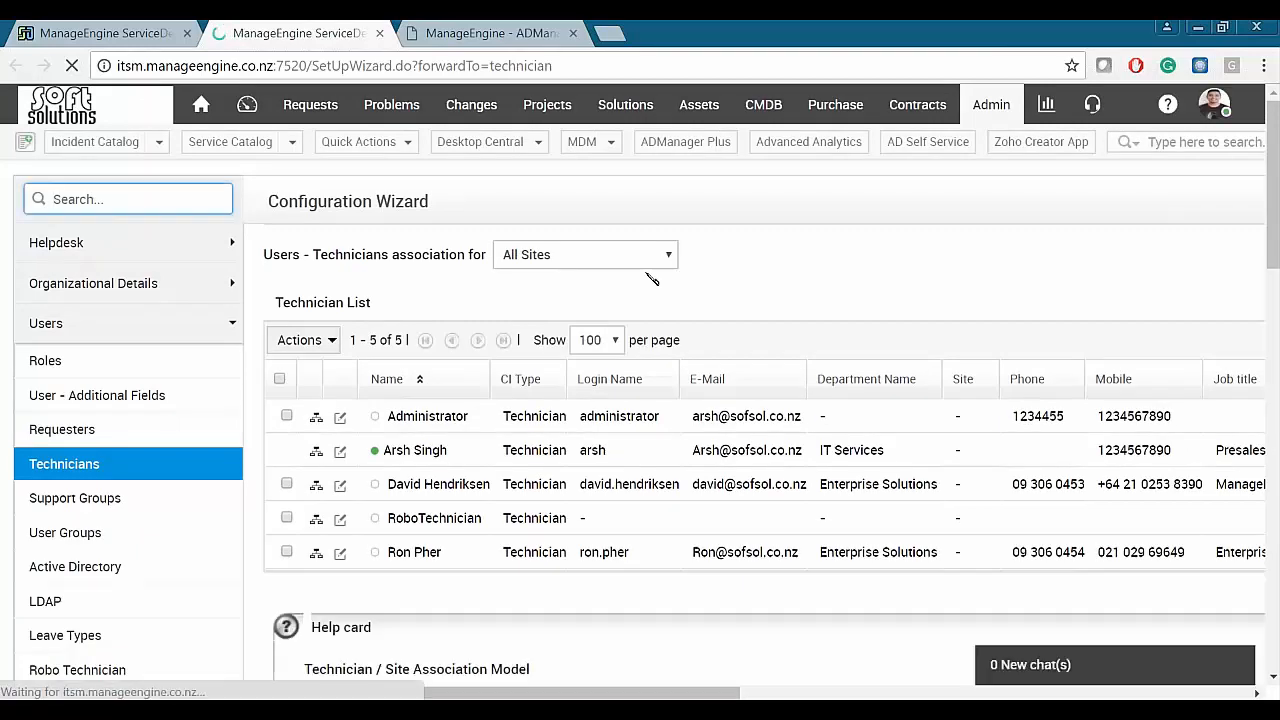
{"action": "left_click", "coordinate": [340, 416]}
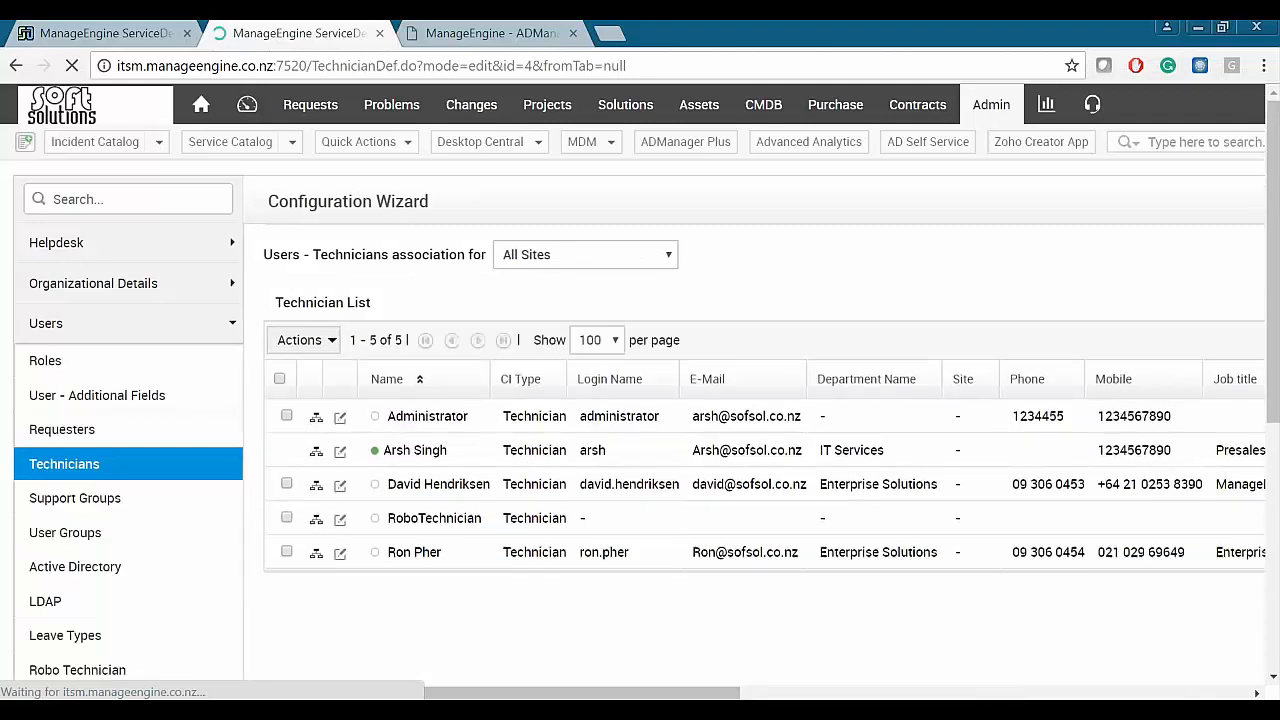
{"action": "scroll", "coordinate": [342, 218], "scroll_direction": "down", "scroll_amount": 2}
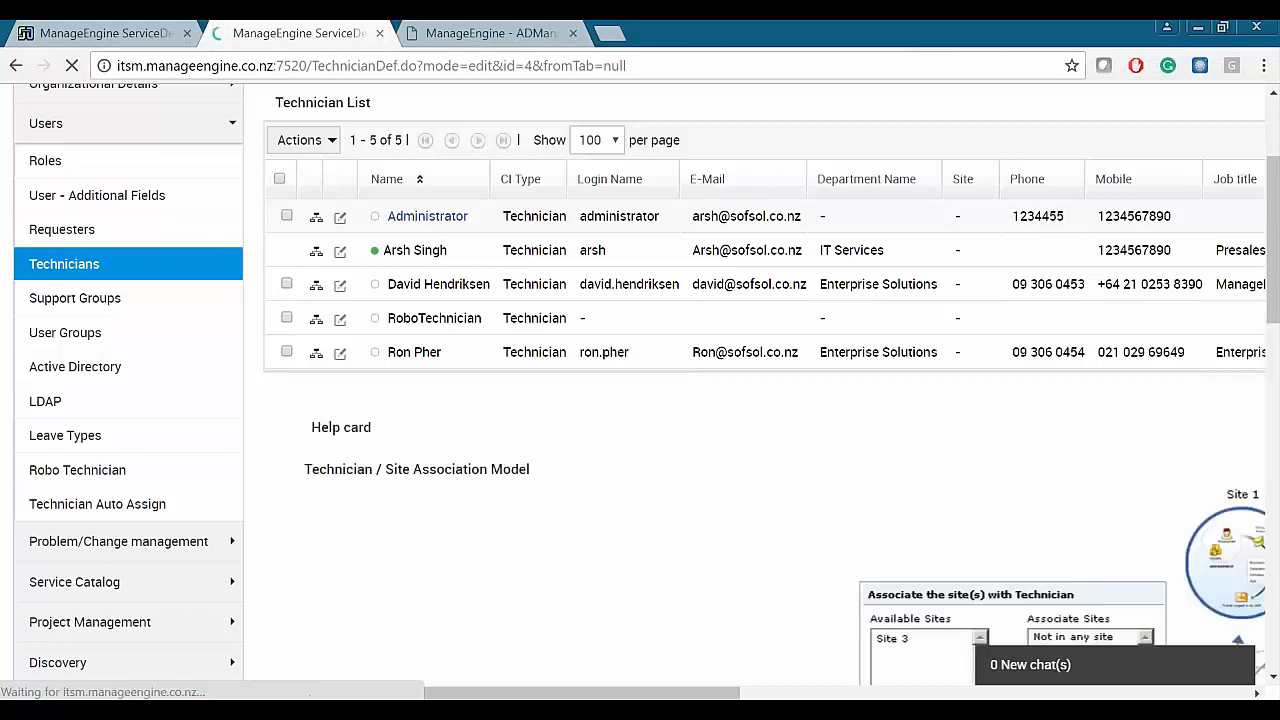
{"action": "scroll", "coordinate": [604, 248], "scroll_direction": "down", "scroll_amount": 2}
{"action": "scroll", "coordinate": [604, 248], "scroll_direction": "down", "scroll_amount": 15}
{"action": "scroll", "coordinate": [559, 259], "scroll_direction": "down", "scroll_amount": 3}
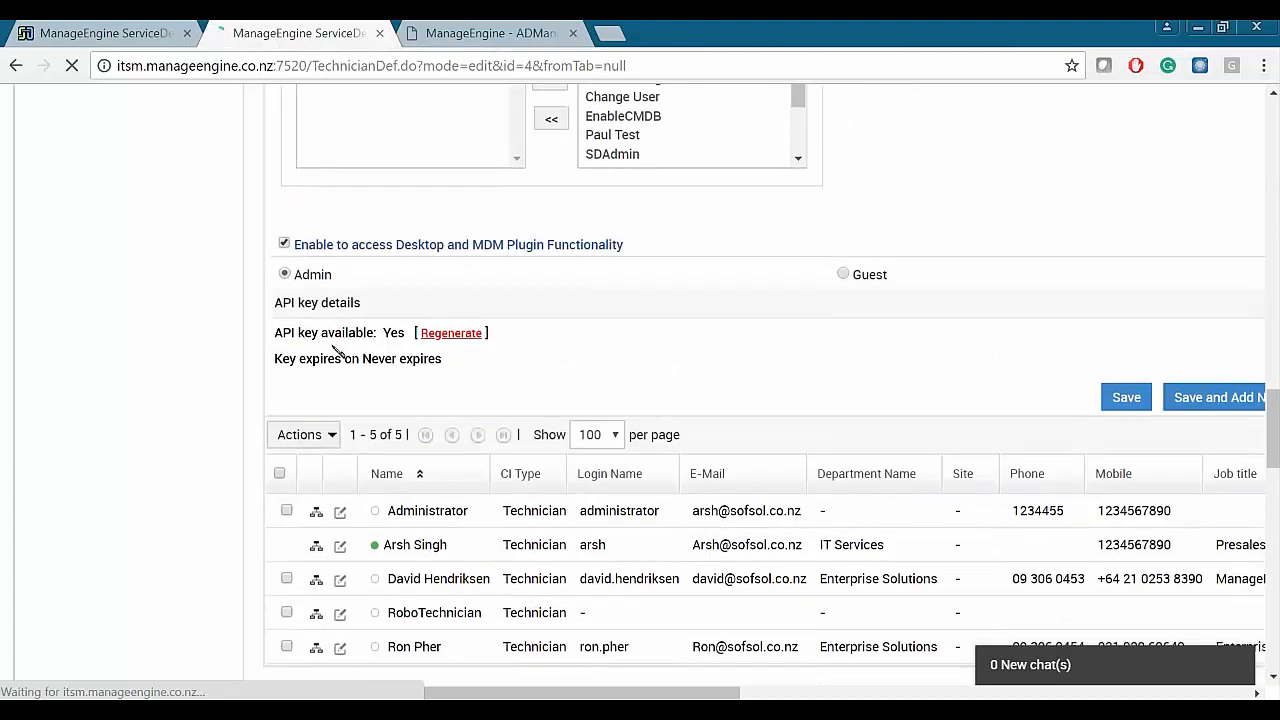
{"action": "left_click_drag", "start_coordinate": [277, 333], "coordinate": [404, 333]}
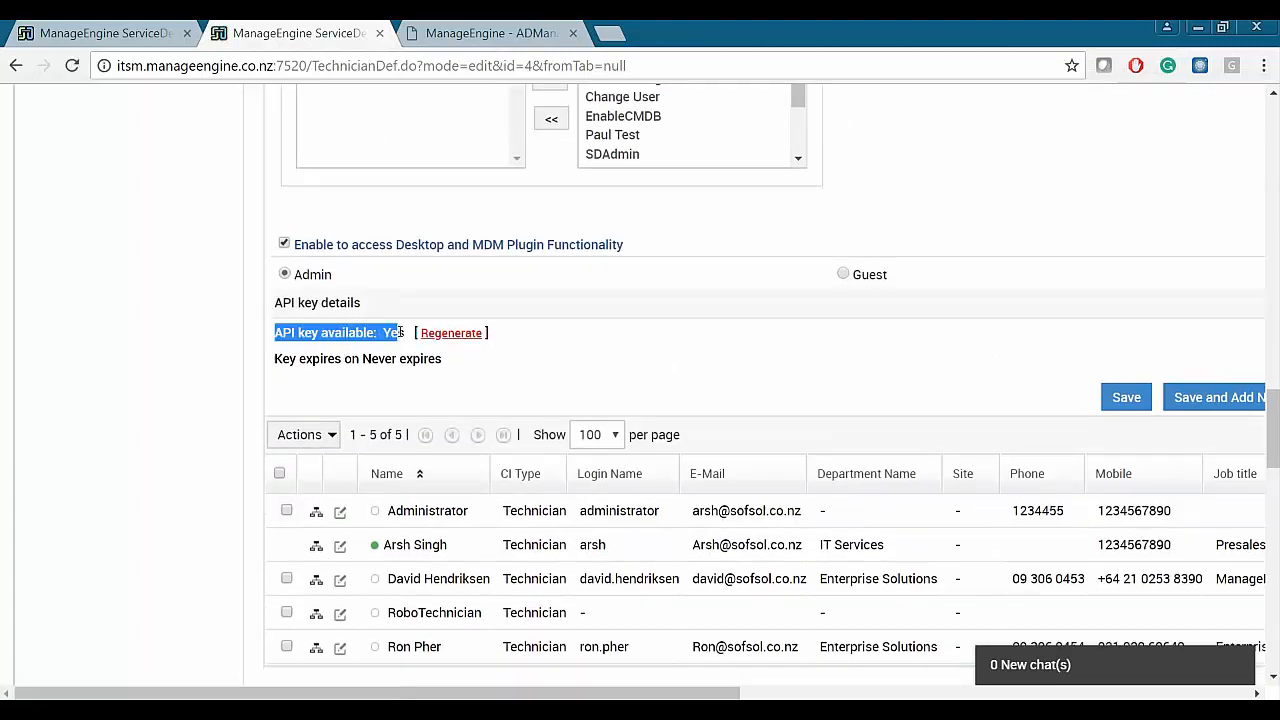
{"action": "left_click", "coordinate": [452, 336]}
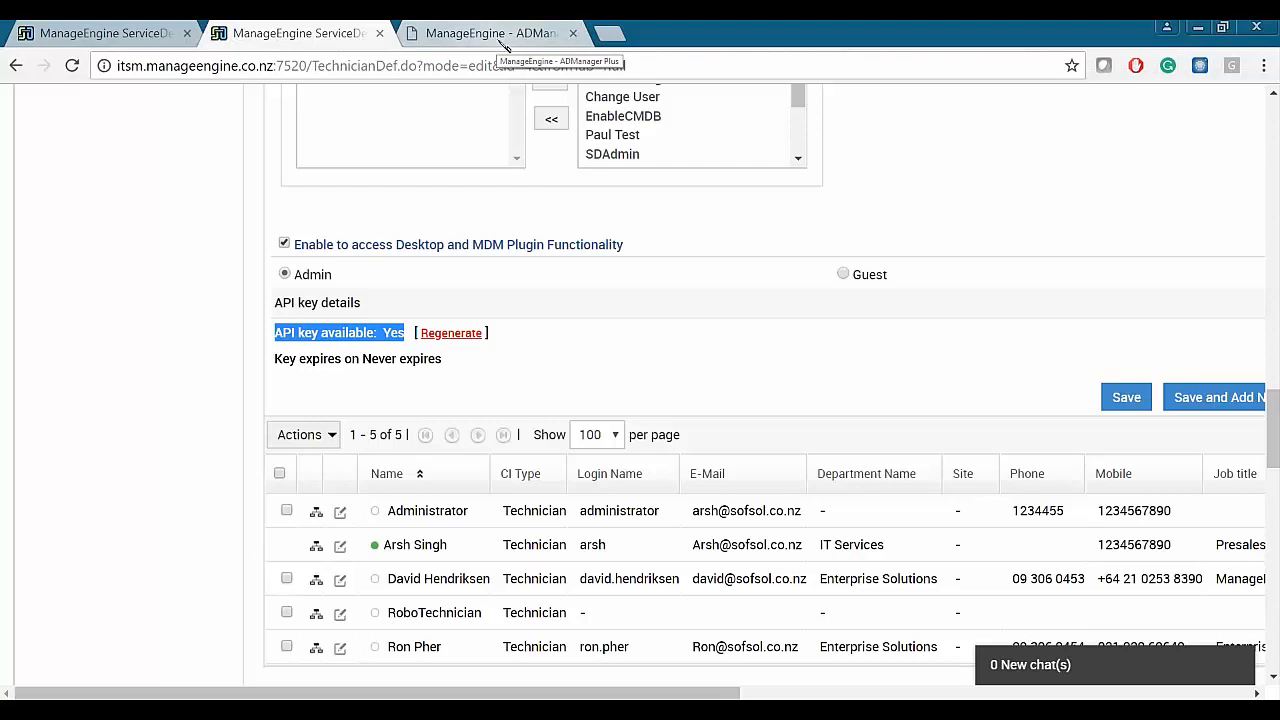
- Scroll back through the technician form, then switch to the ADManager Plus sign-in page
{"action": "scroll", "coordinate": [946, 326], "scroll_direction": "up", "scroll_amount": 4}
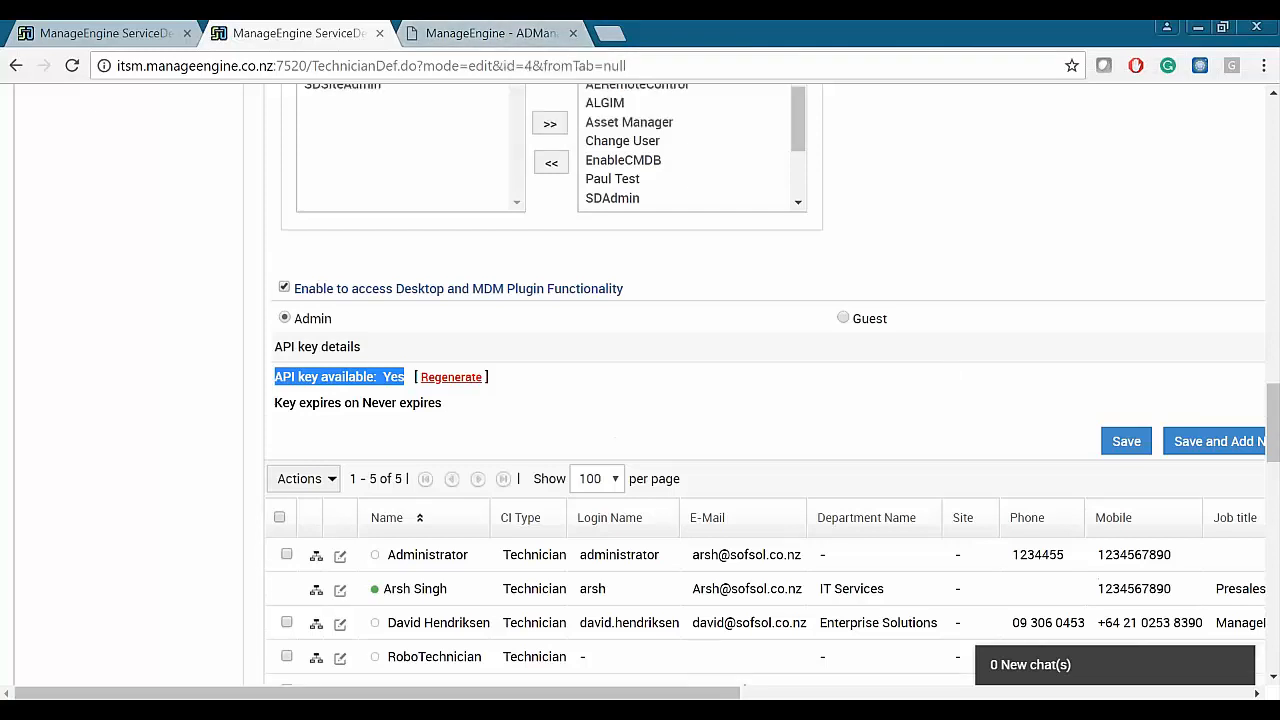
{"action": "scroll", "coordinate": [663, 275], "scroll_direction": "up", "scroll_amount": 7}
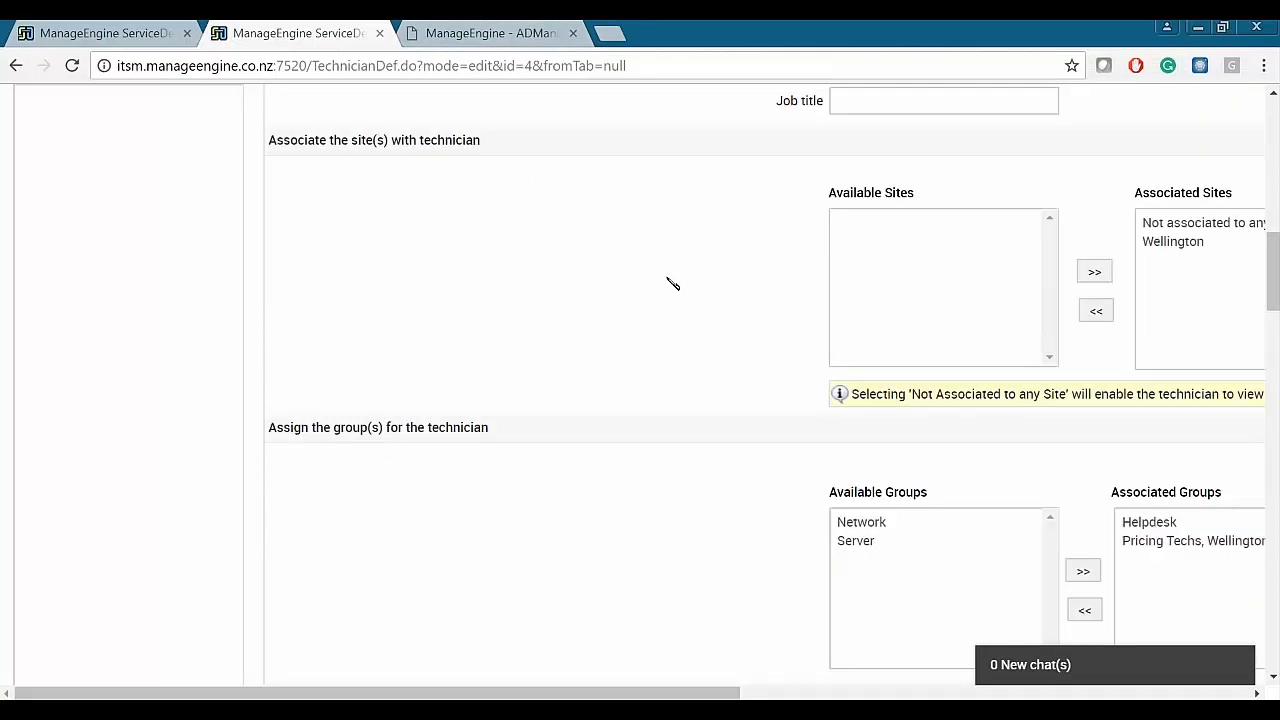
{"action": "scroll", "coordinate": [663, 289], "scroll_direction": "down", "scroll_amount": 8}
{"action": "scroll", "coordinate": [551, 500], "scroll_direction": "down", "scroll_amount": 2}
{"action": "left_click", "coordinate": [690, 513]}
{"action": "left_click", "coordinate": [527, 32]}
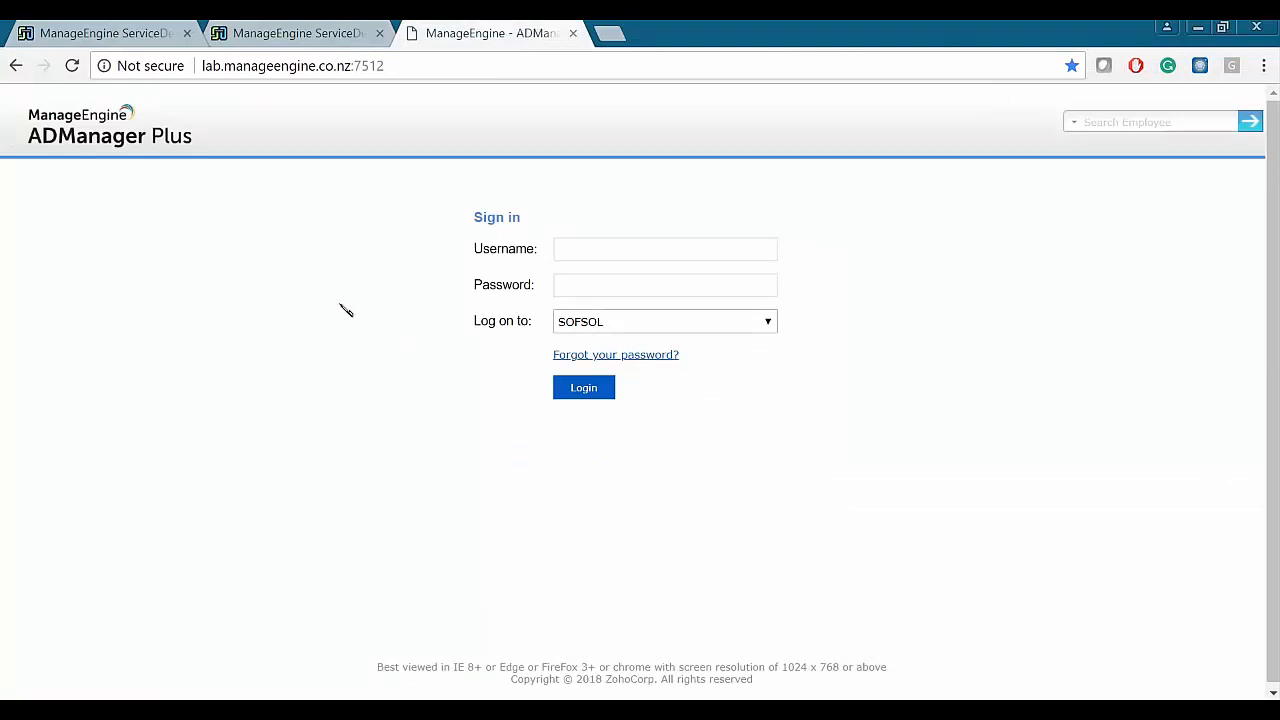
- Back in the ADManager Plus integration settings, edit the Create User in AD action
{"action": "left_click", "coordinate": [140, 34]}
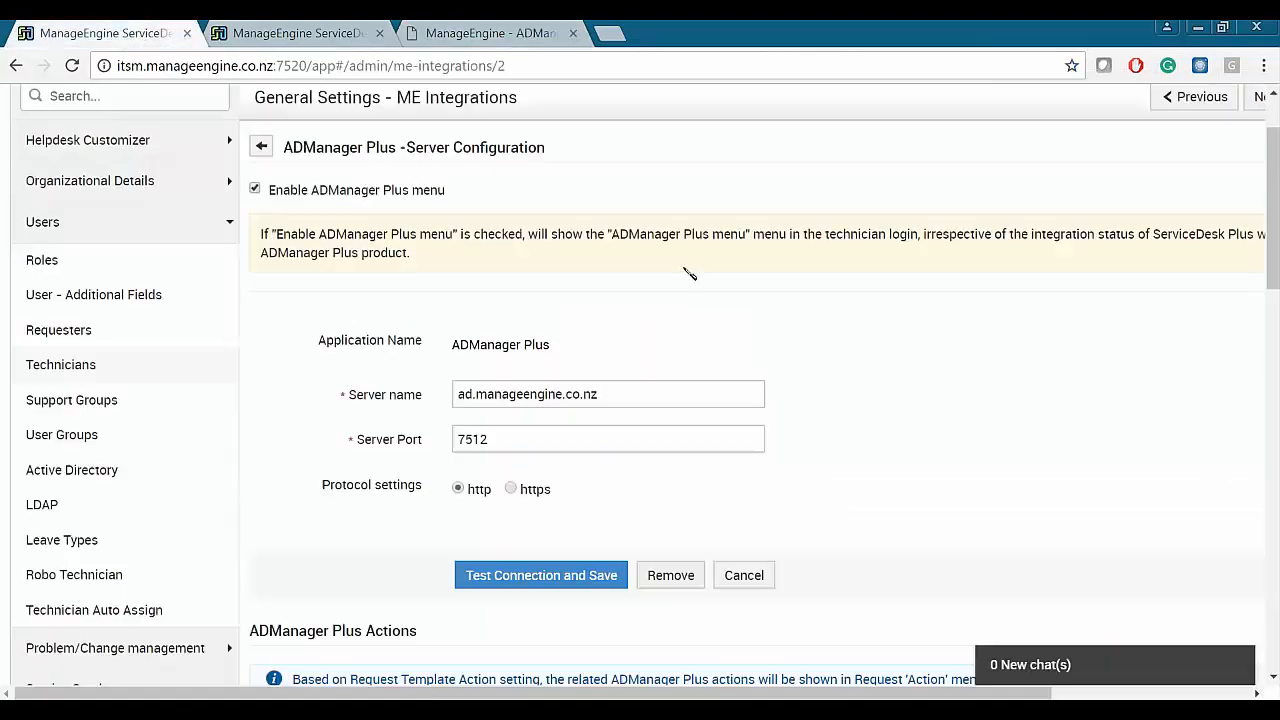
{"action": "left_click_drag", "start_coordinate": [291, 152], "coordinate": [377, 149]}
{"action": "left_click", "coordinate": [963, 388]}
{"action": "scroll", "coordinate": [960, 368], "scroll_direction": "down", "scroll_amount": 2}
{"action": "scroll", "coordinate": [960, 366], "scroll_direction": "down", "scroll_amount": 3}
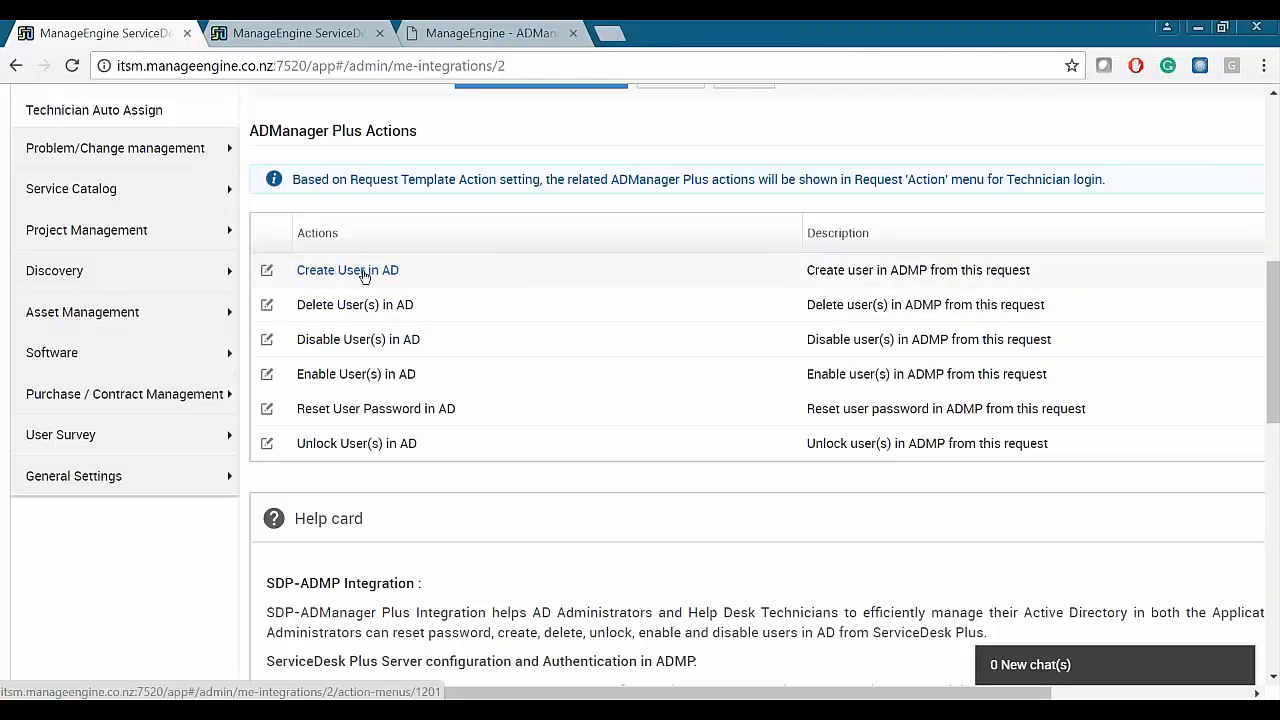
{"action": "left_click", "coordinate": [266, 272]}
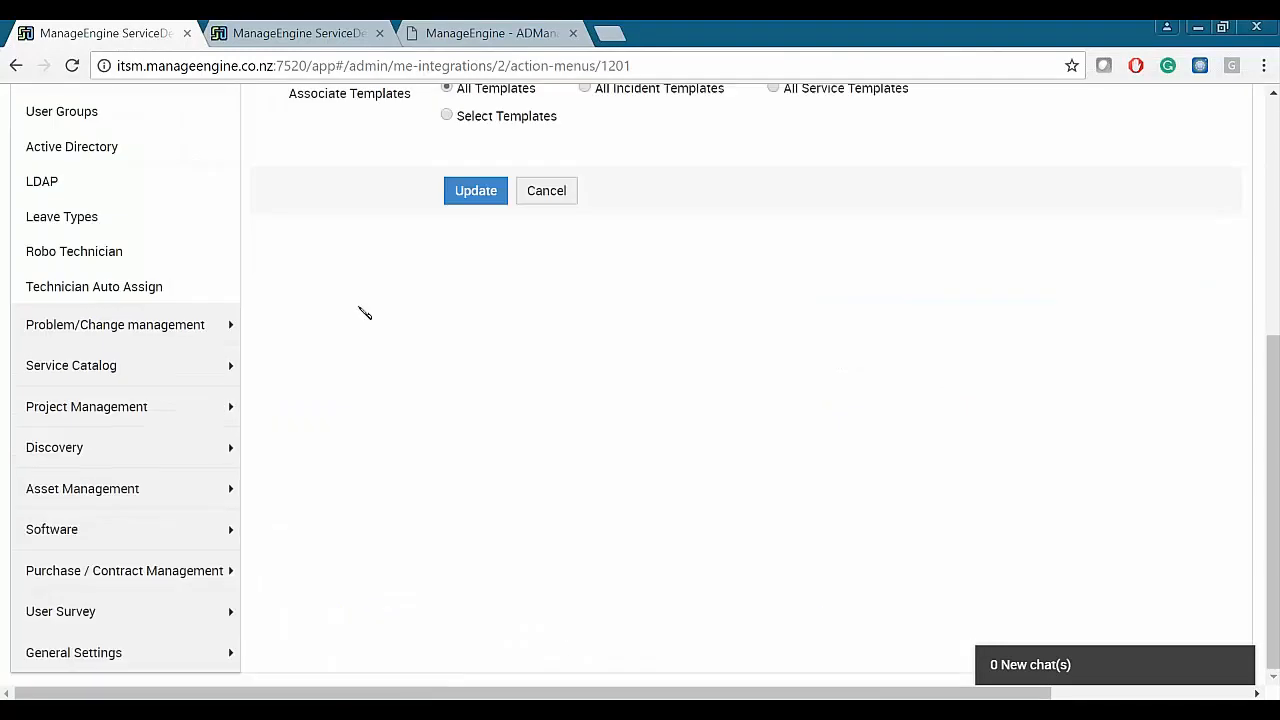
- Restrict the action to selected roles, adding and then removing the SDReport role
{"action": "scroll", "coordinate": [630, 413], "scroll_direction": "up", "scroll_amount": 4}
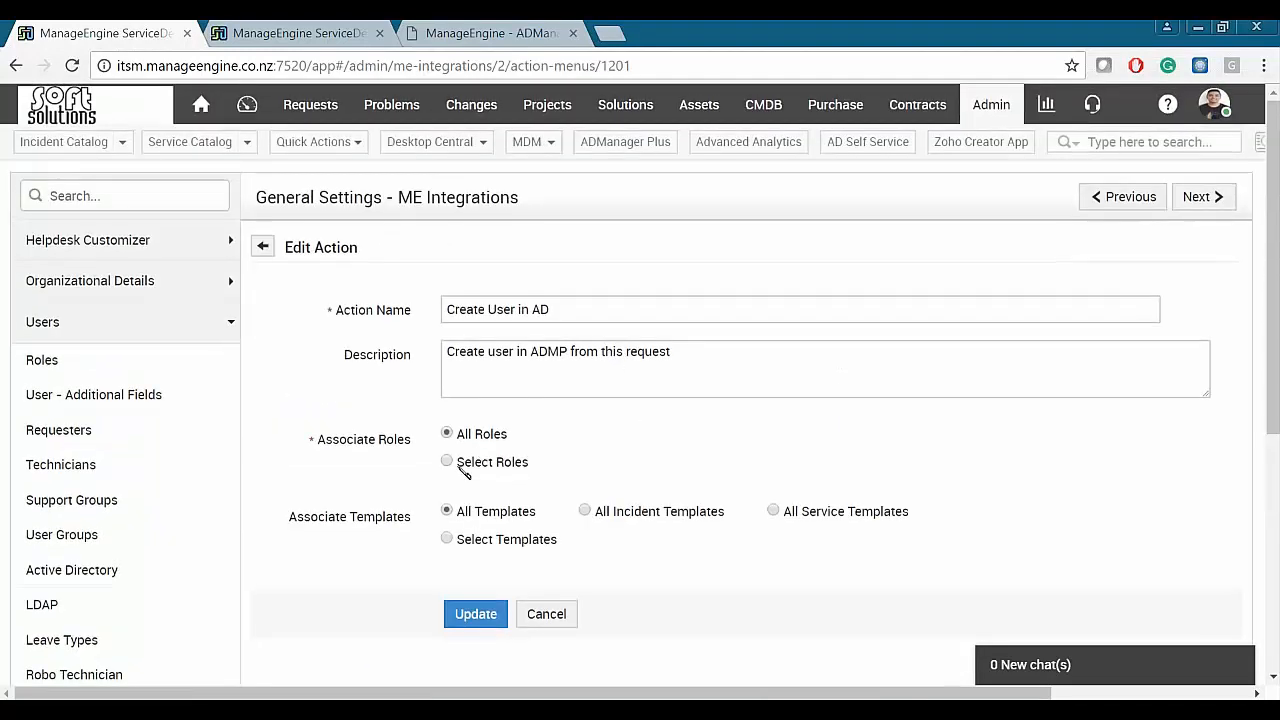
{"action": "left_click", "coordinate": [447, 459]}
{"action": "left_click", "coordinate": [505, 497]}
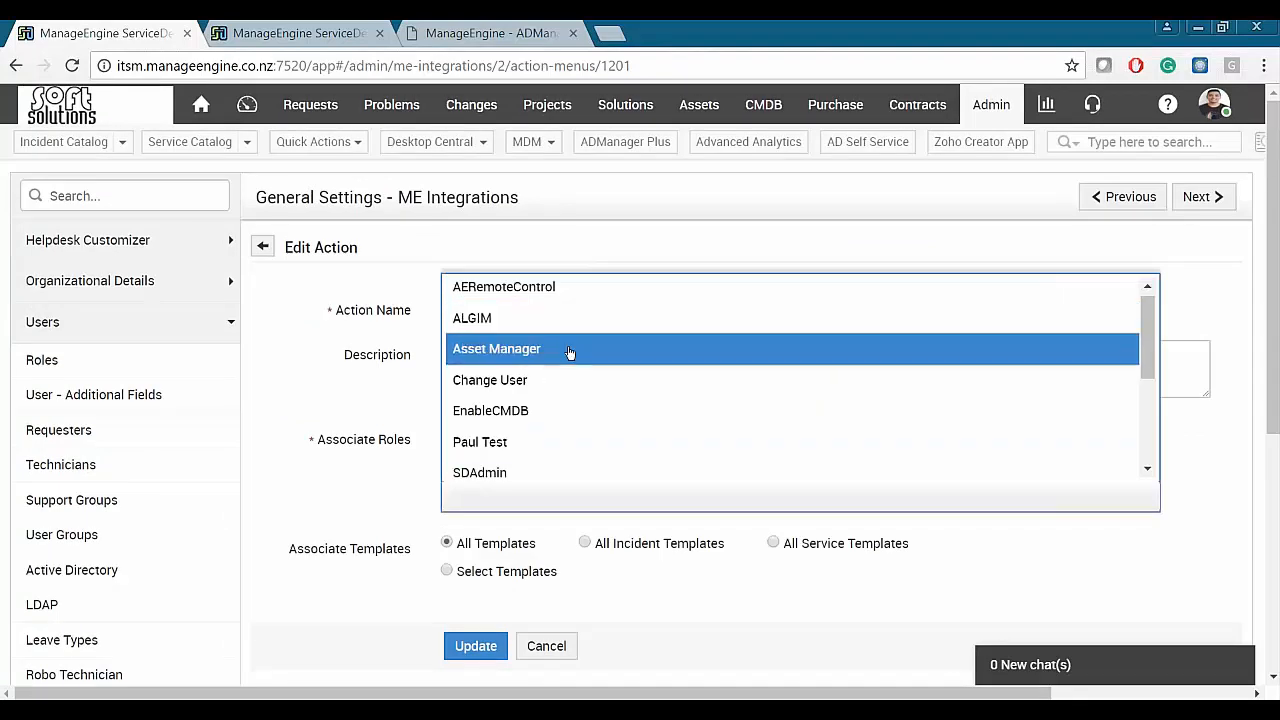
{"action": "scroll", "coordinate": [569, 352], "scroll_direction": "down", "scroll_amount": 5}
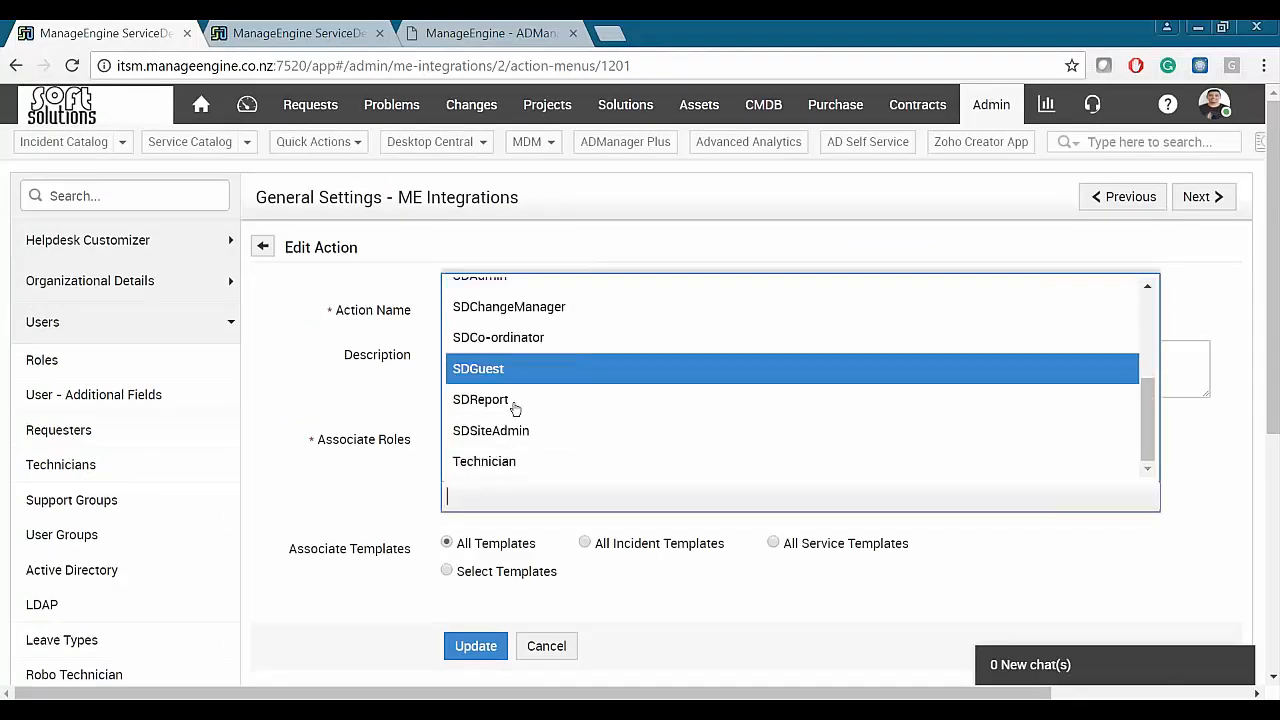
{"action": "left_click", "coordinate": [555, 401]}
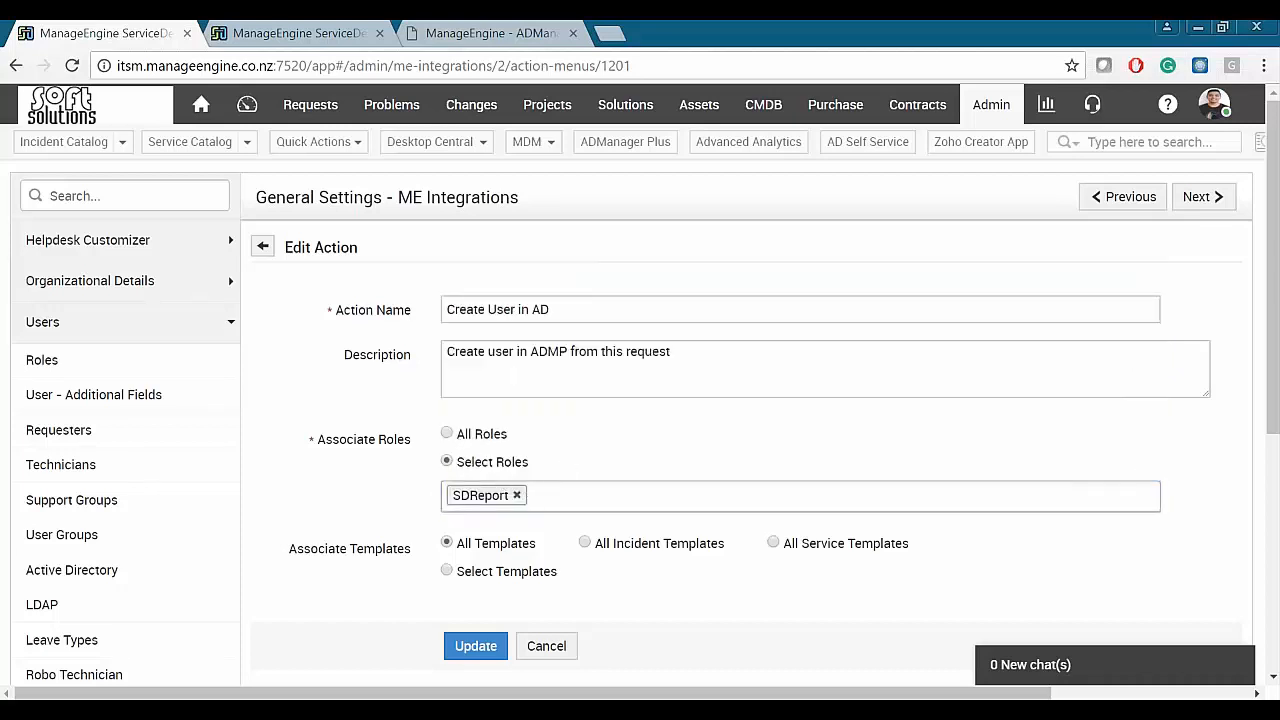
{"action": "left_click", "coordinate": [516, 495]}
- Try the template options: all incident, all service, then selected 'Unable to login into ERP'
{"action": "scroll", "coordinate": [425, 476], "scroll_direction": "down", "scroll_amount": 1}
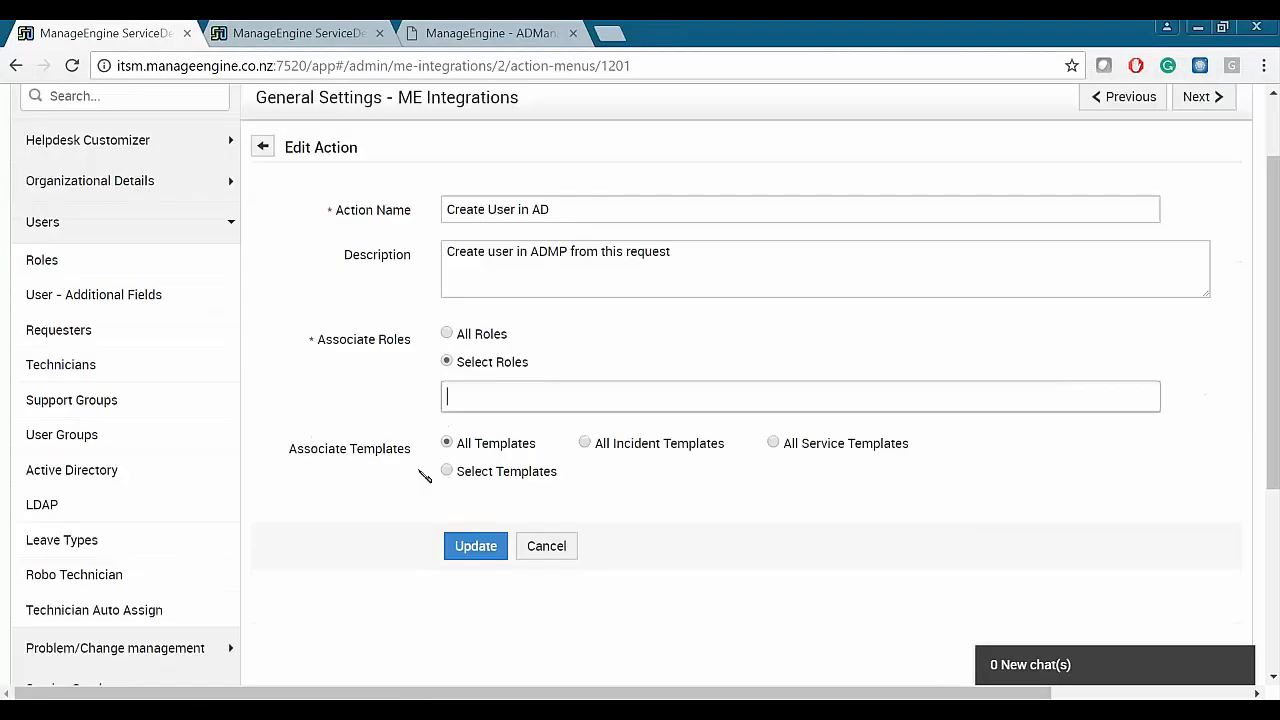
{"action": "left_click", "coordinate": [449, 474]}
{"action": "scroll", "coordinate": [394, 491], "scroll_direction": "down", "scroll_amount": 1}
{"action": "left_click", "coordinate": [643, 413]}
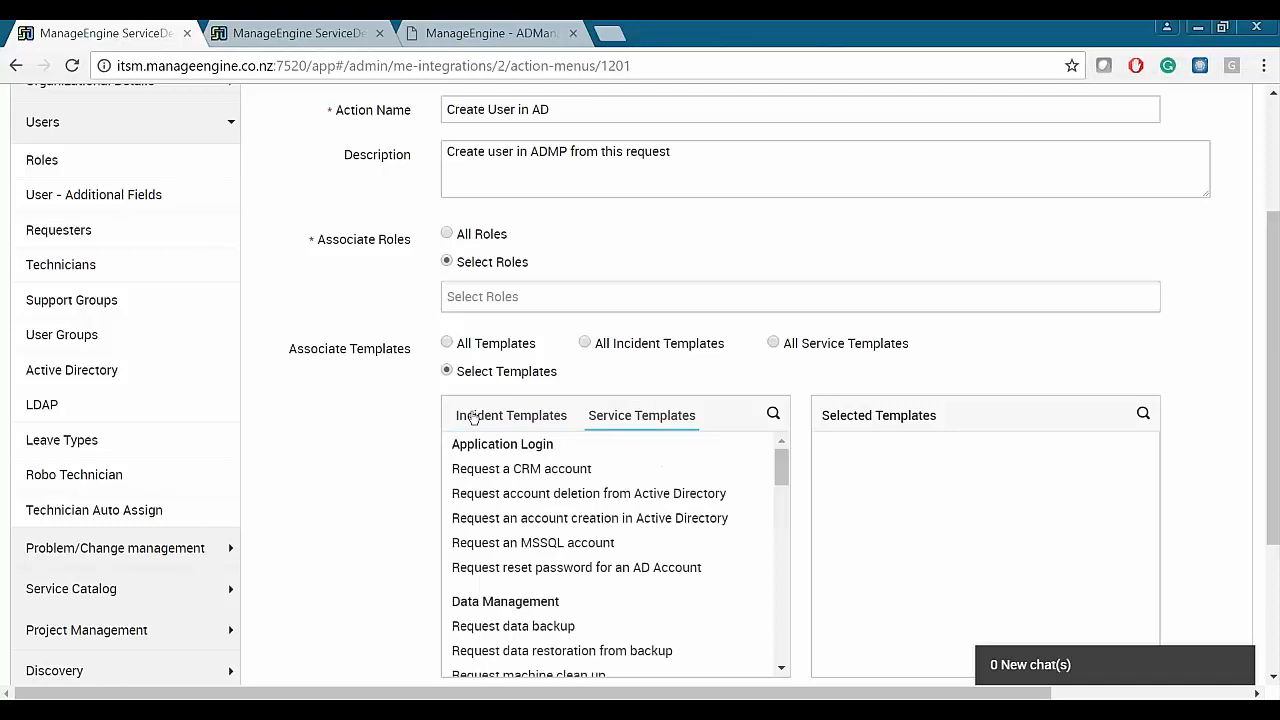
{"action": "scroll", "coordinate": [388, 436], "scroll_direction": "down", "scroll_amount": 1}
{"action": "scroll", "coordinate": [388, 436], "scroll_direction": "up", "scroll_amount": 1}
{"action": "left_click", "coordinate": [585, 343]}
{"action": "left_click", "coordinate": [773, 343]}
{"action": "left_click", "coordinate": [447, 371]}
{"action": "left_click_drag", "start_coordinate": [572, 468], "coordinate": [566, 542]}
{"action": "left_click", "coordinate": [750, 495]}
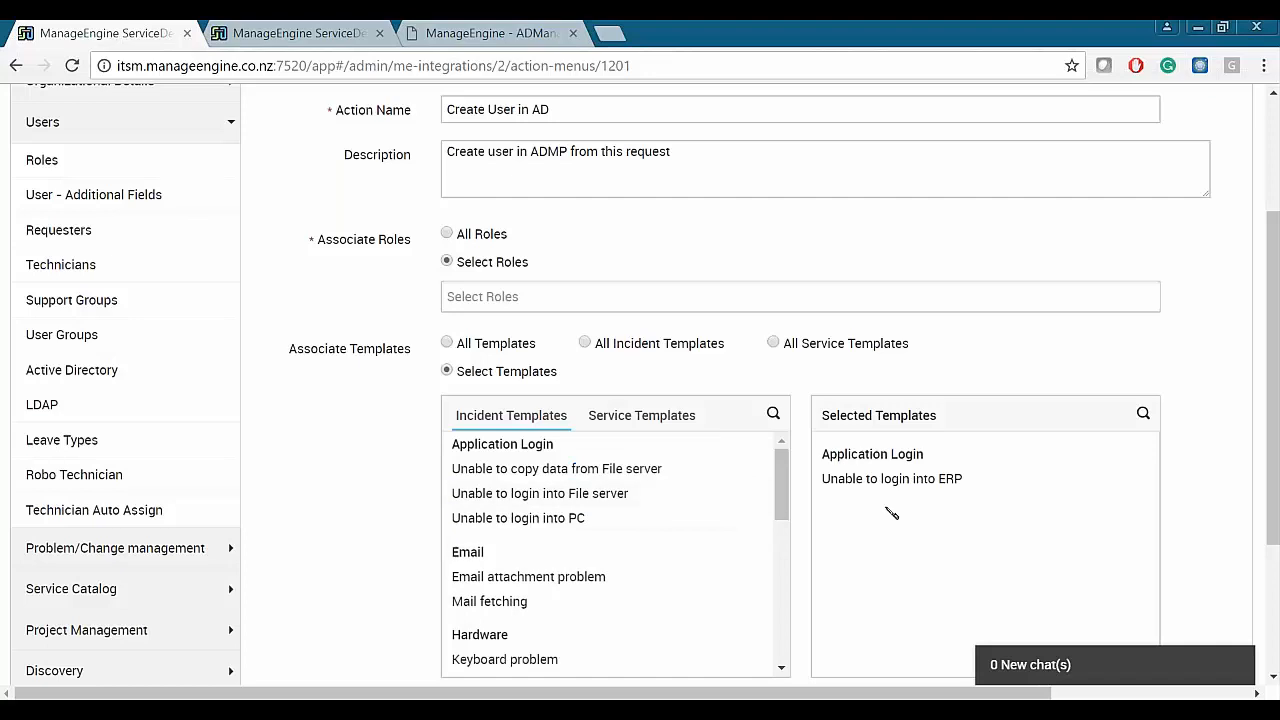
- Reset the action to all templates, cancel the edits, and return to the ADManager Plus sign-in
{"action": "scroll", "coordinate": [640, 400], "scroll_direction": "down", "scroll_amount": 2}
{"action": "left_click", "coordinate": [447, 143]}
{"action": "left_click", "coordinate": [546, 246]}
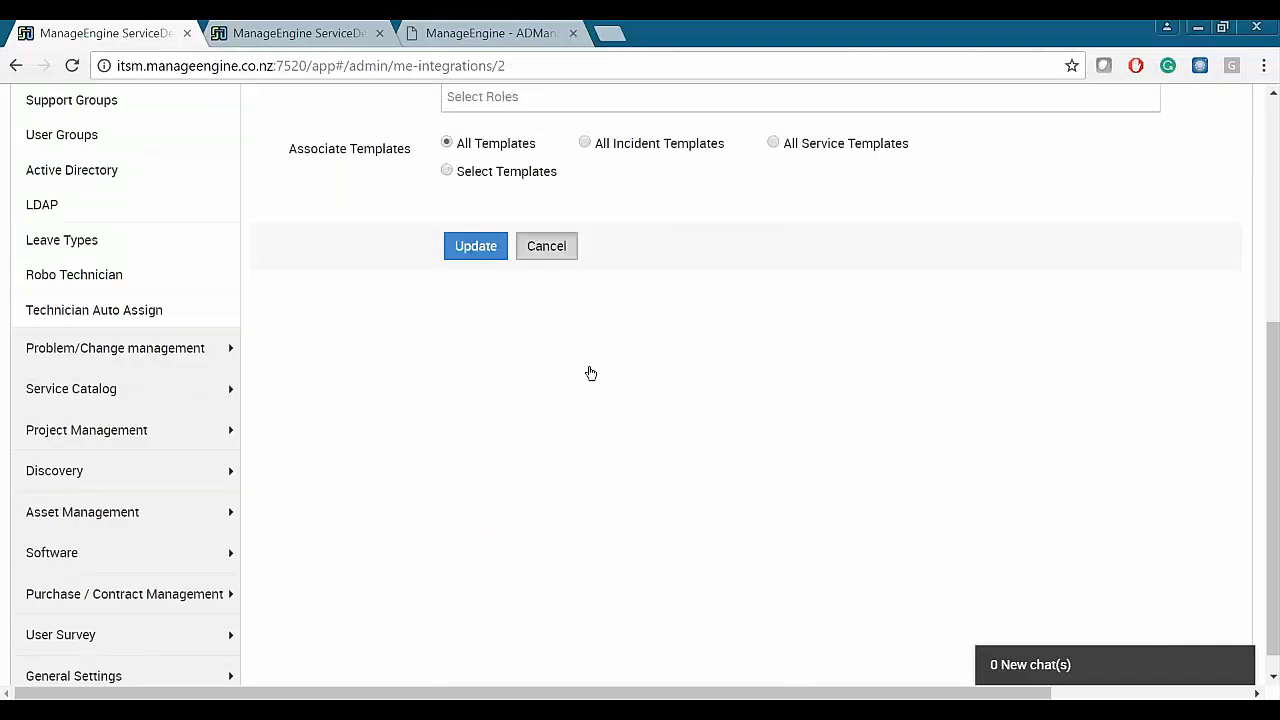
{"action": "scroll", "coordinate": [540, 400], "scroll_direction": "down", "scroll_amount": 2}
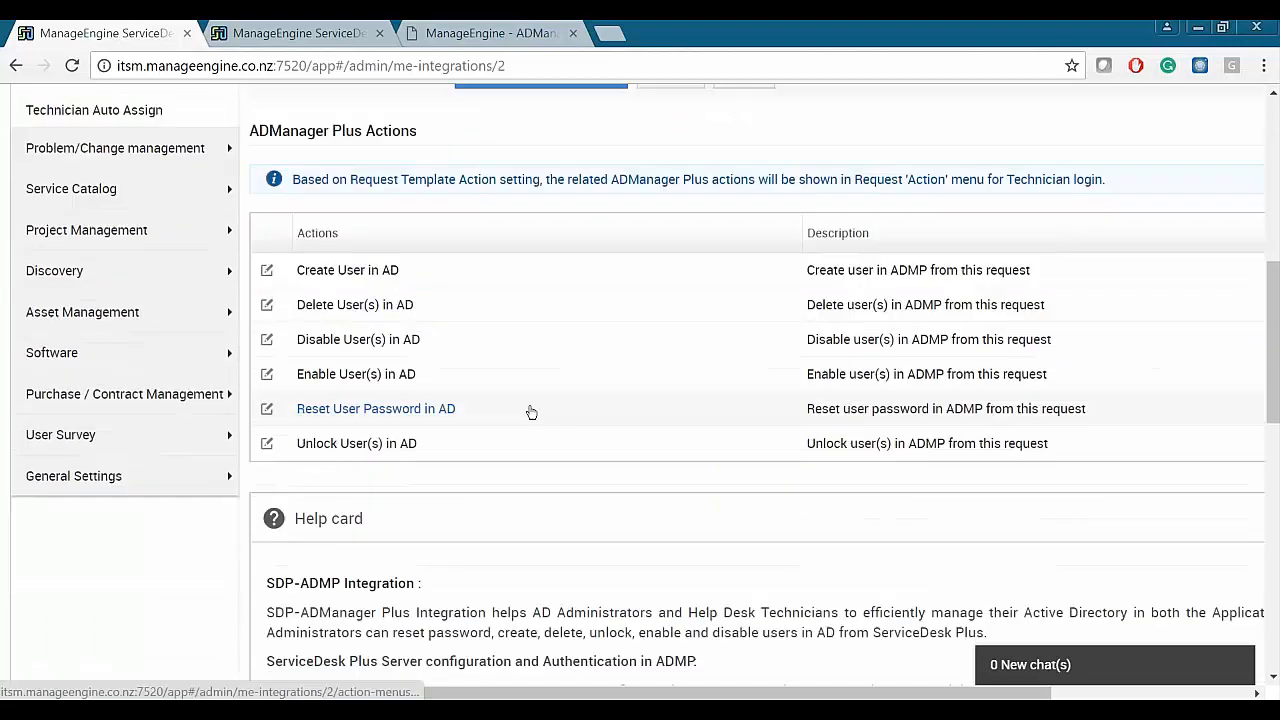
{"action": "scroll", "coordinate": [531, 412], "scroll_direction": "up", "scroll_amount": 1}
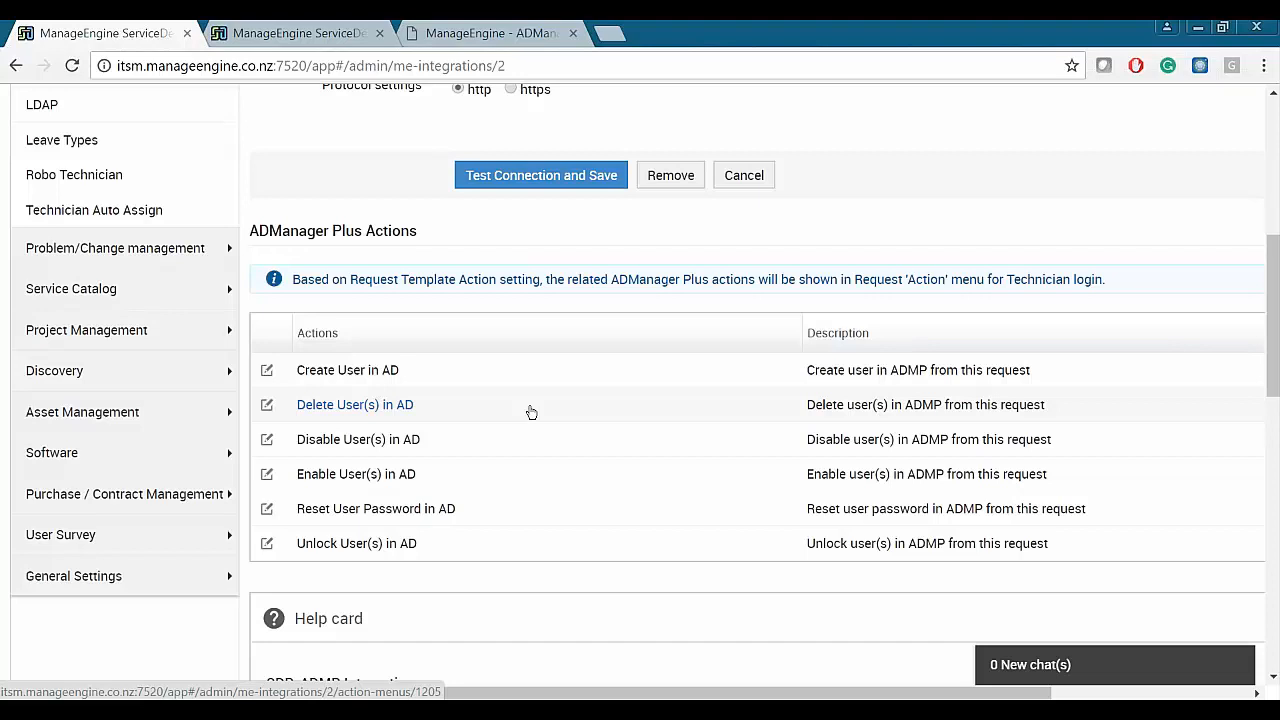
{"action": "left_click", "coordinate": [480, 33]}
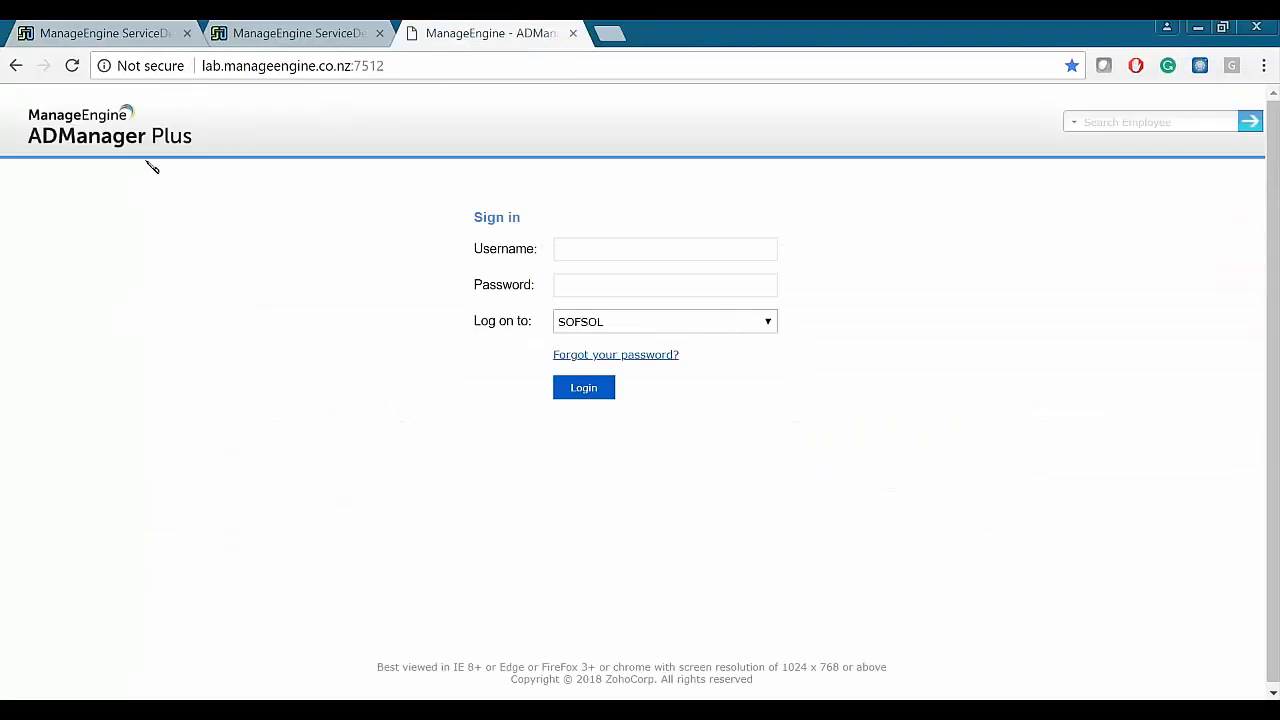
- Enter the sign-in username and password and submit the ADManager Plus login
{"action": "left_click", "coordinate": [100, 33]}
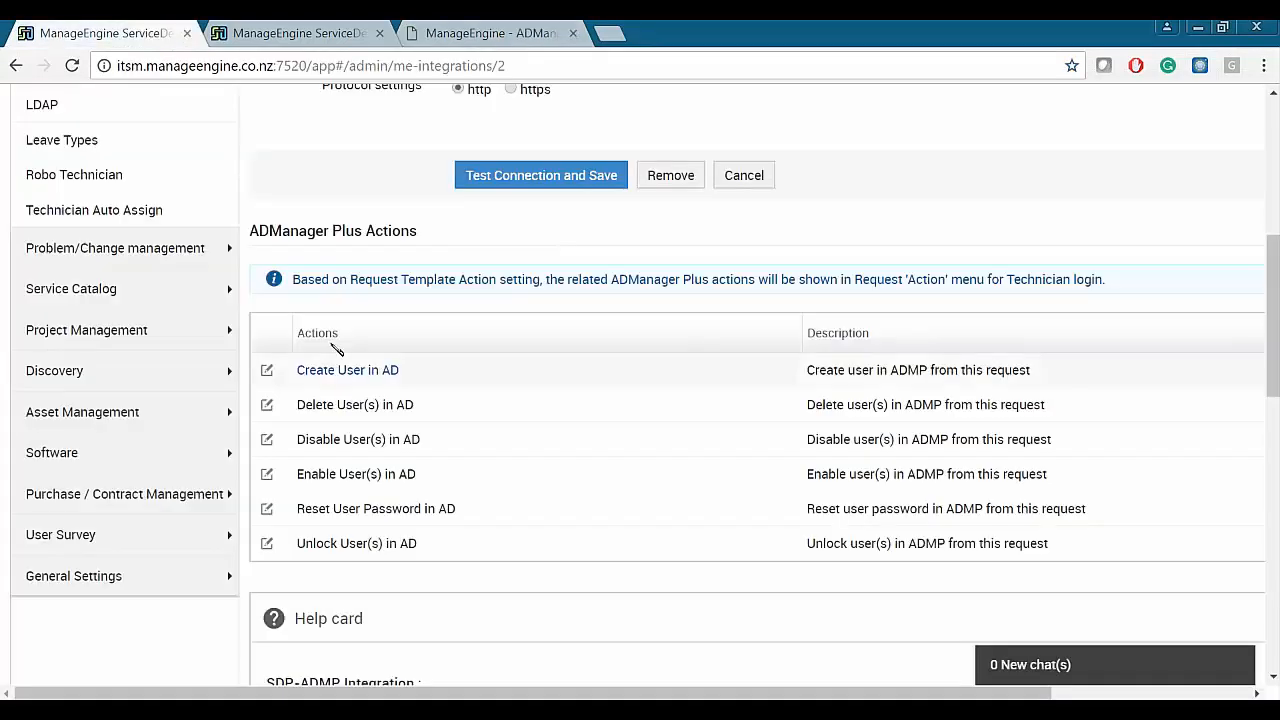
{"action": "left_click", "coordinate": [520, 33]}
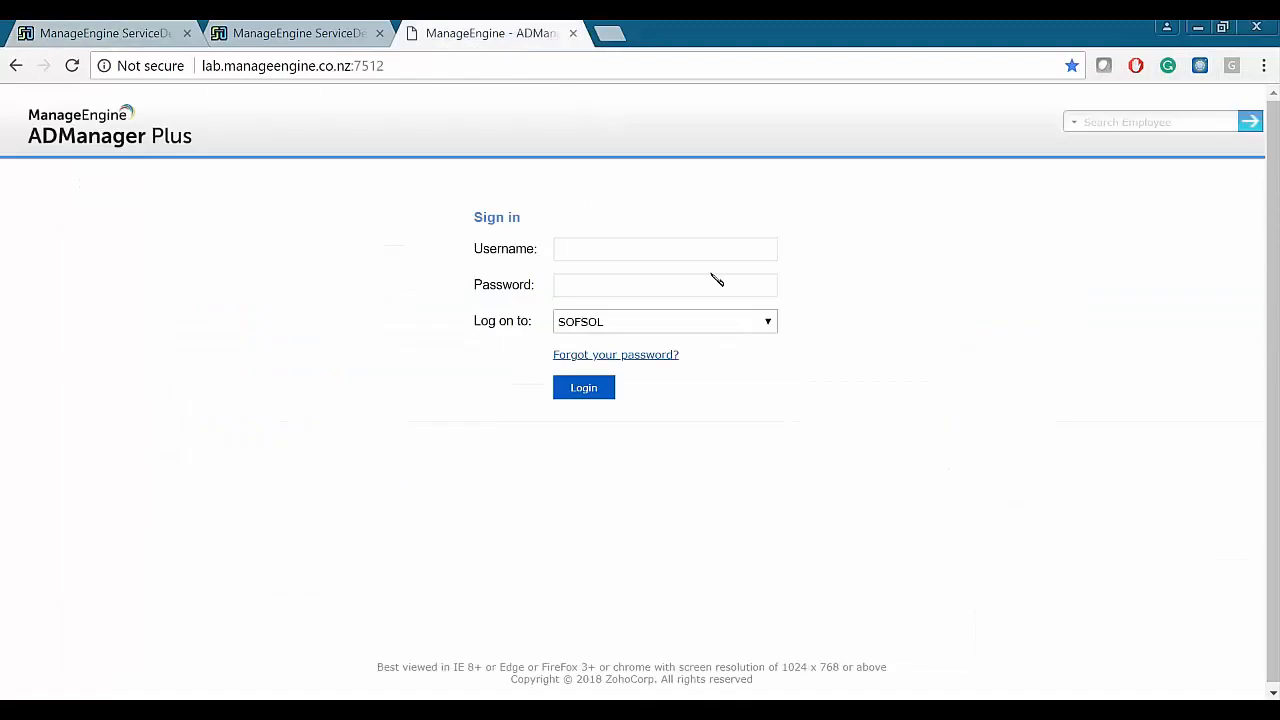
{"action": "left_click", "coordinate": [701, 244]}
{"action": "type", "text": "arsh"}
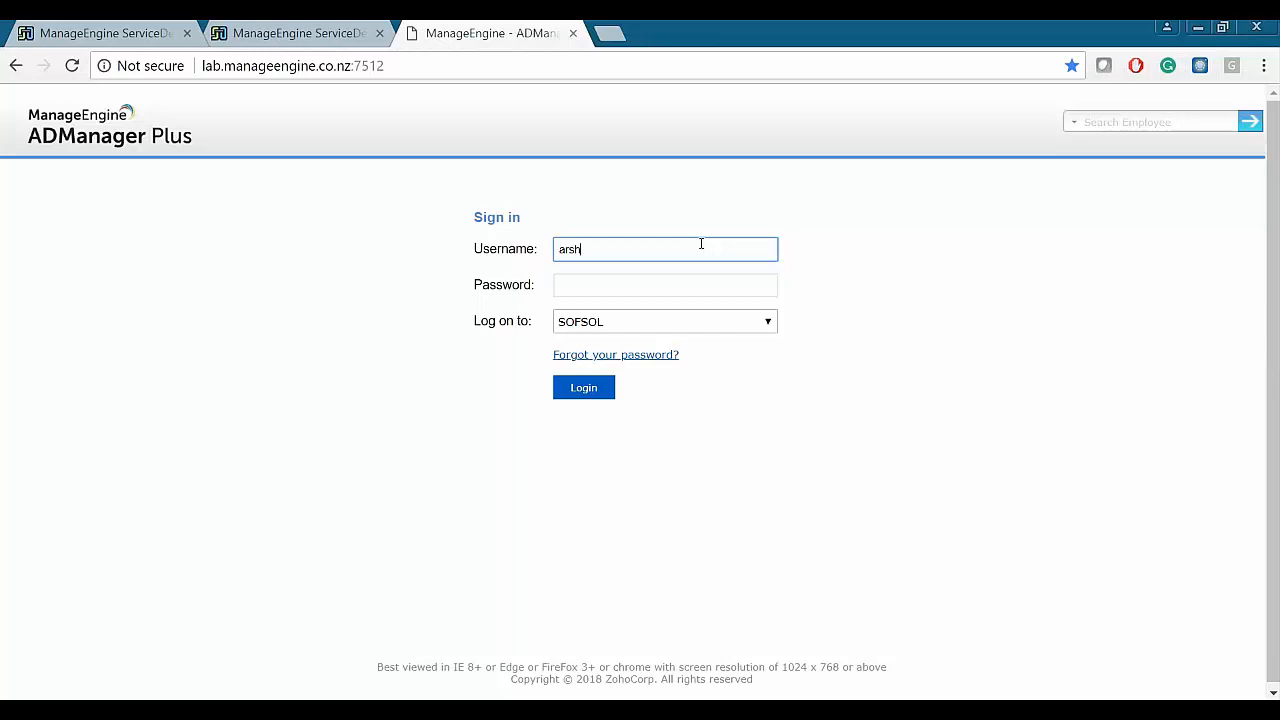
{"action": "key", "text": "Tab"}
{"action": "type", "text": "•"}
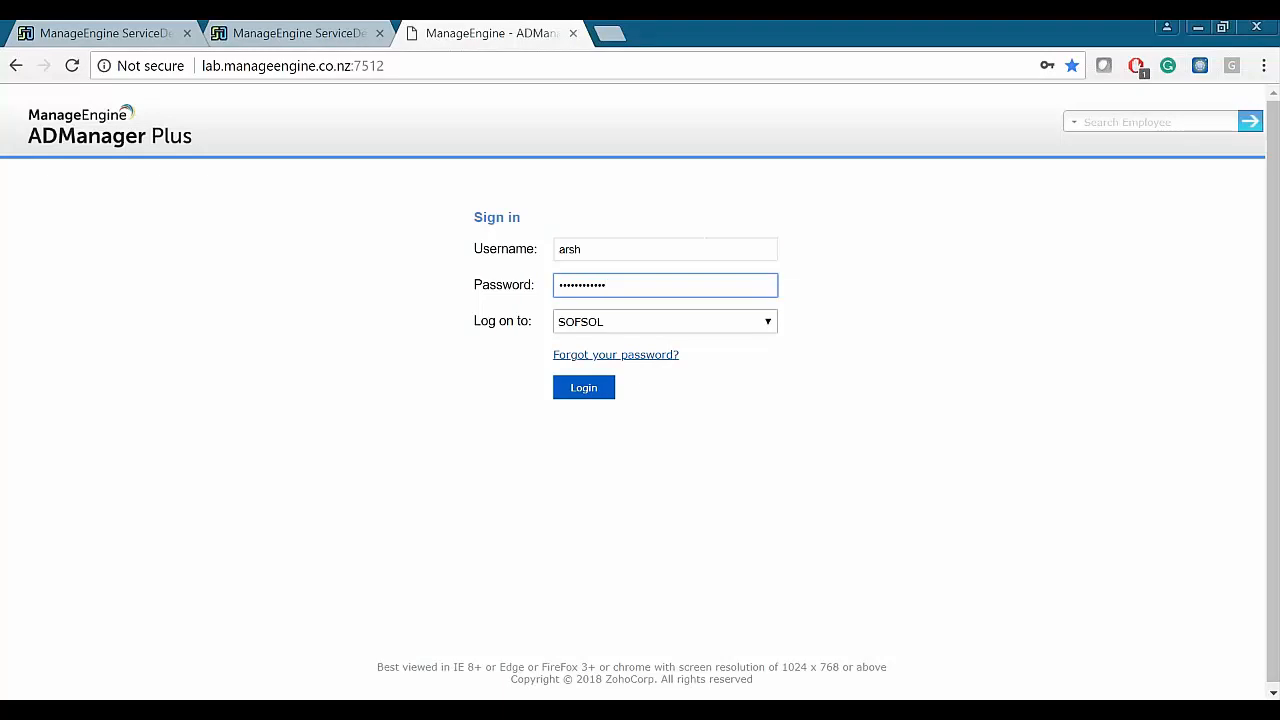
{"action": "left_click", "coordinate": [591, 389]}
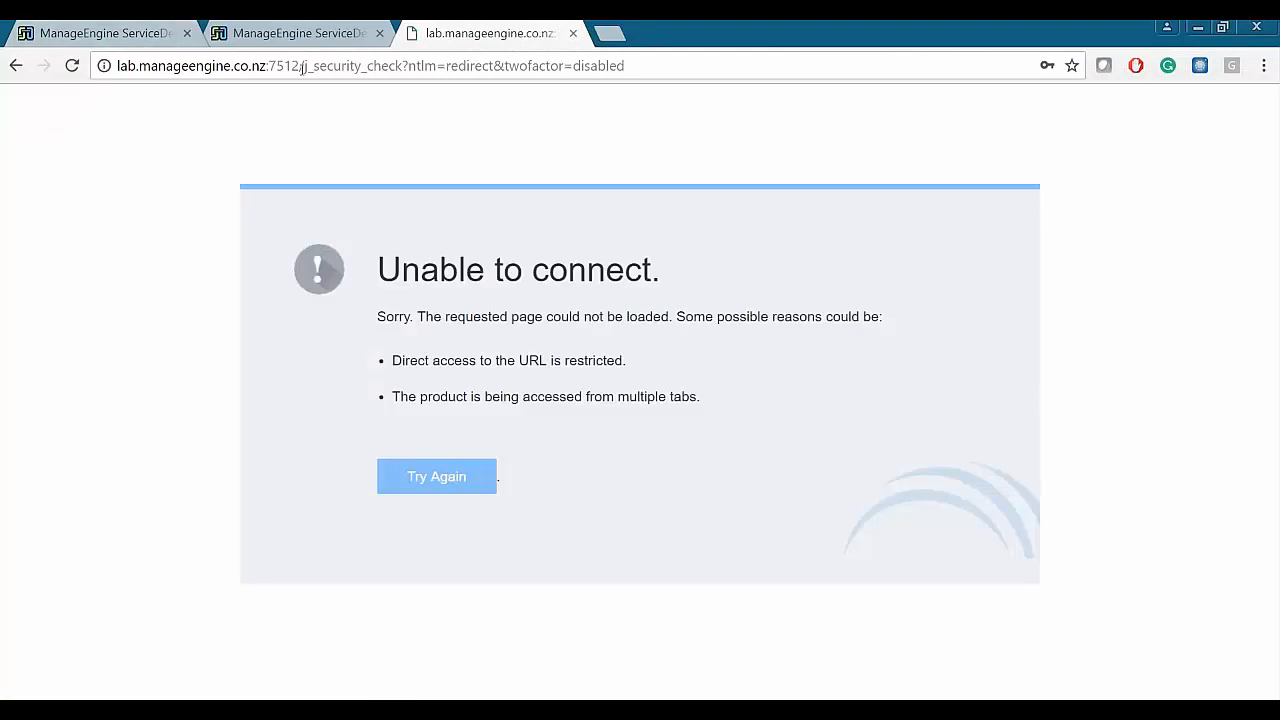
- After the error, reload the base address and sign in again to SOFSOL, reaching the sofsol.co.nz dashboard
{"action": "left_click_drag", "start_coordinate": [306, 66], "coordinate": [655, 66]}
{"action": "key", "text": "BackSpace"}
{"action": "key", "text": "Return"}
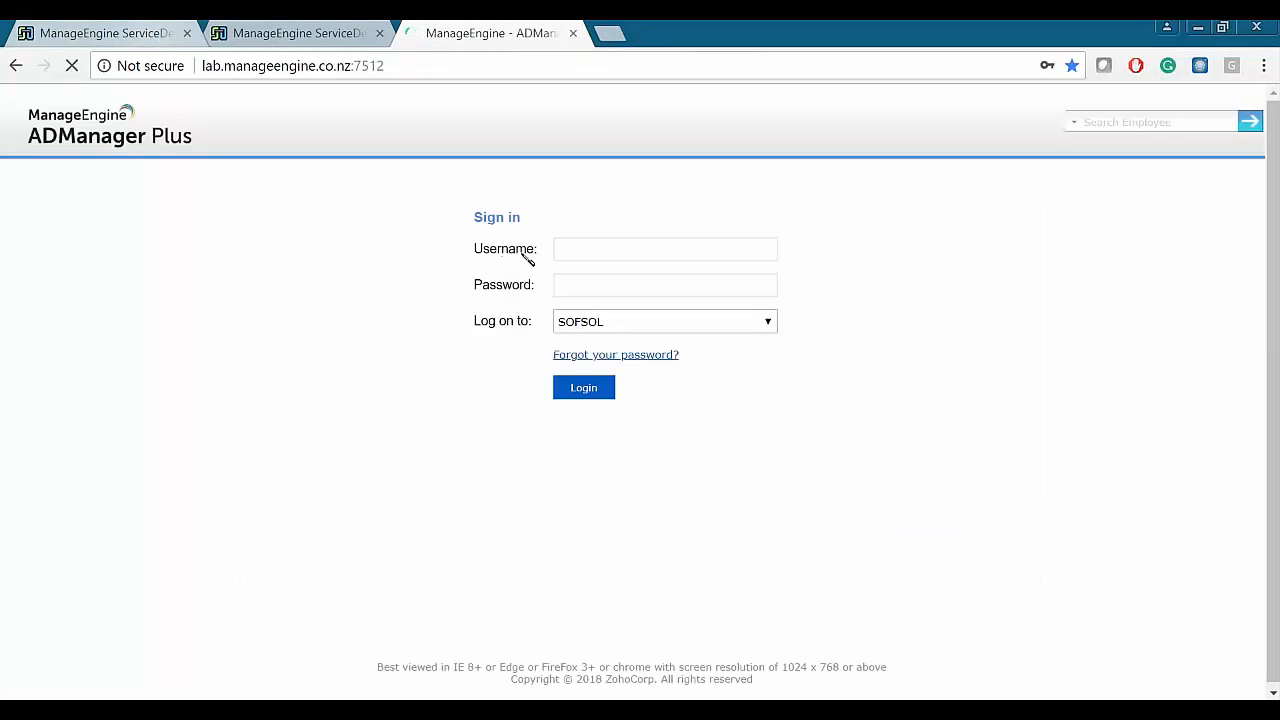
{"action": "type", "text": "arsh"}
{"action": "key", "text": "Tab"}
{"action": "type", "text": "p******"}
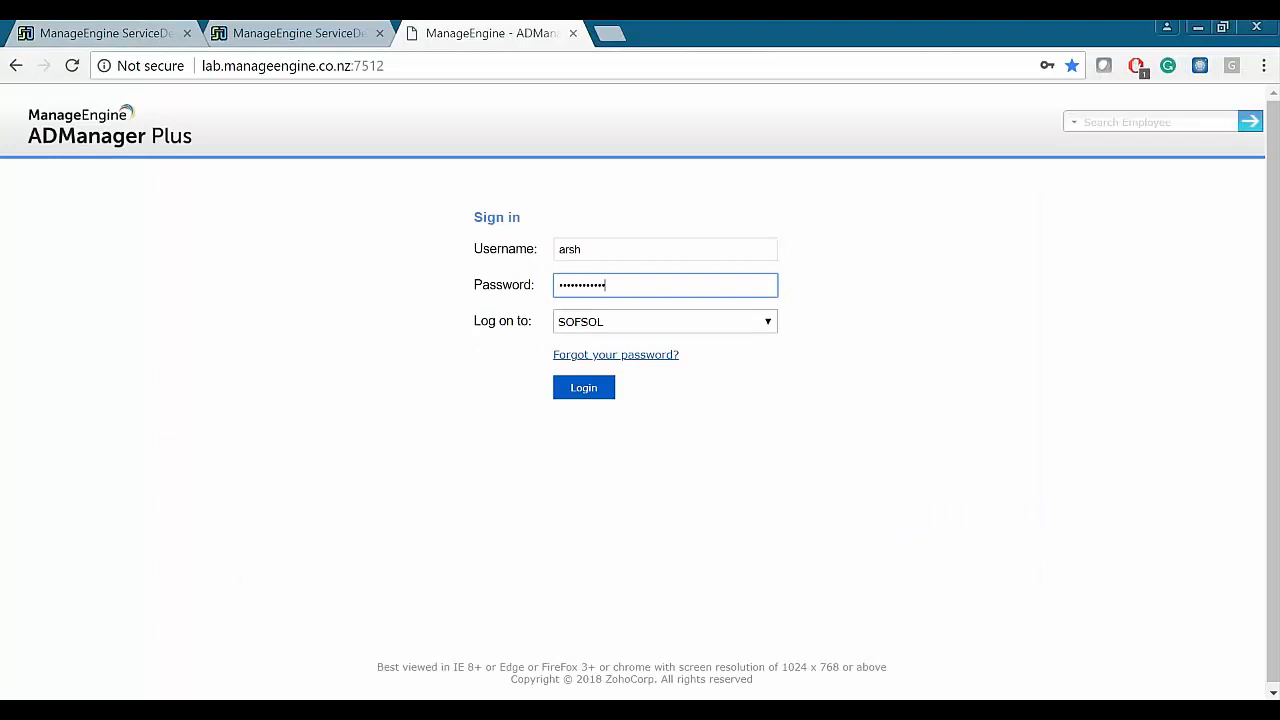
{"action": "left_click", "coordinate": [640, 321]}
{"action": "left_click", "coordinate": [597, 381]}
{"action": "left_click", "coordinate": [585, 349]}
{"action": "left_click", "coordinate": [585, 387]}
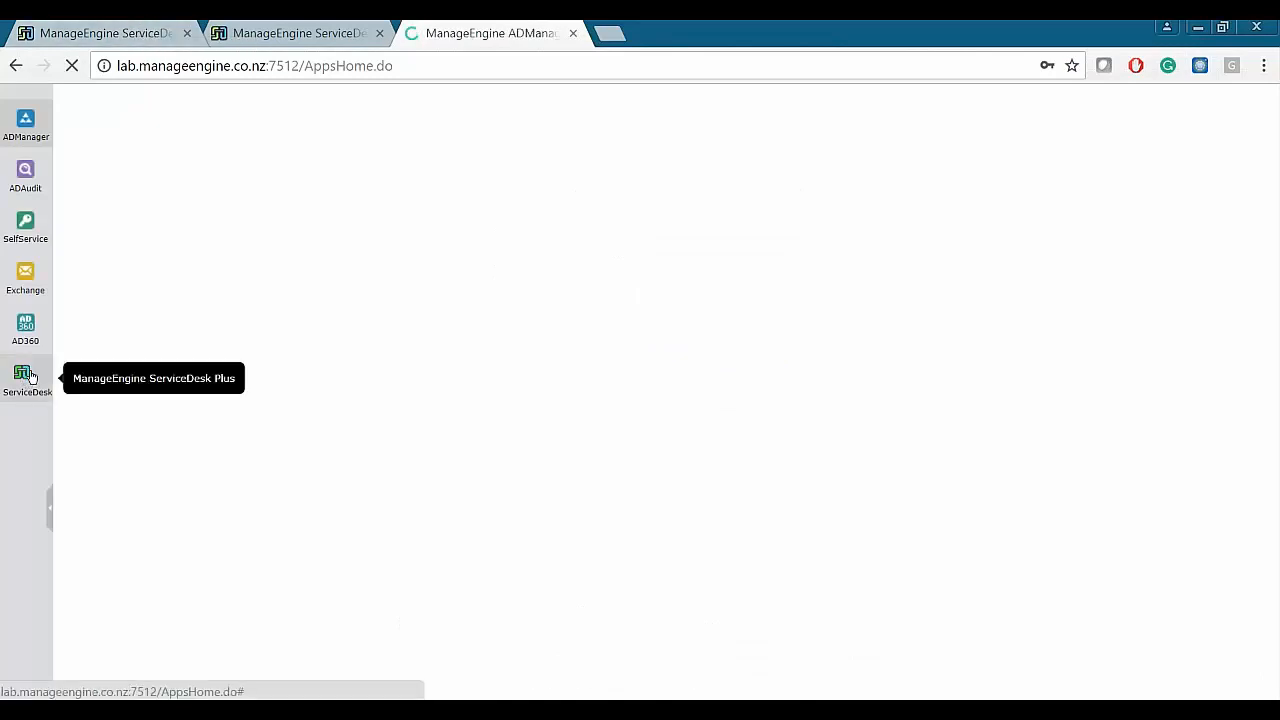
{"action": "left_click", "coordinate": [30, 378]}
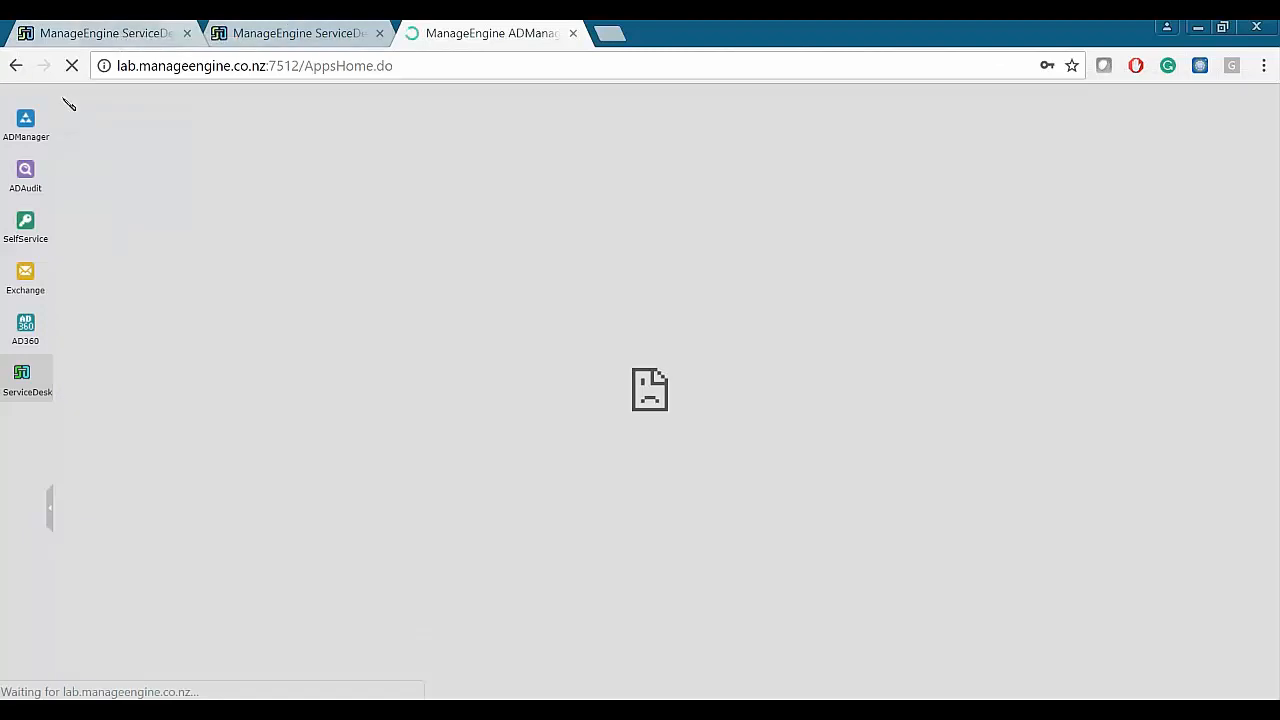
{"action": "key", "text": "alt+Left"}
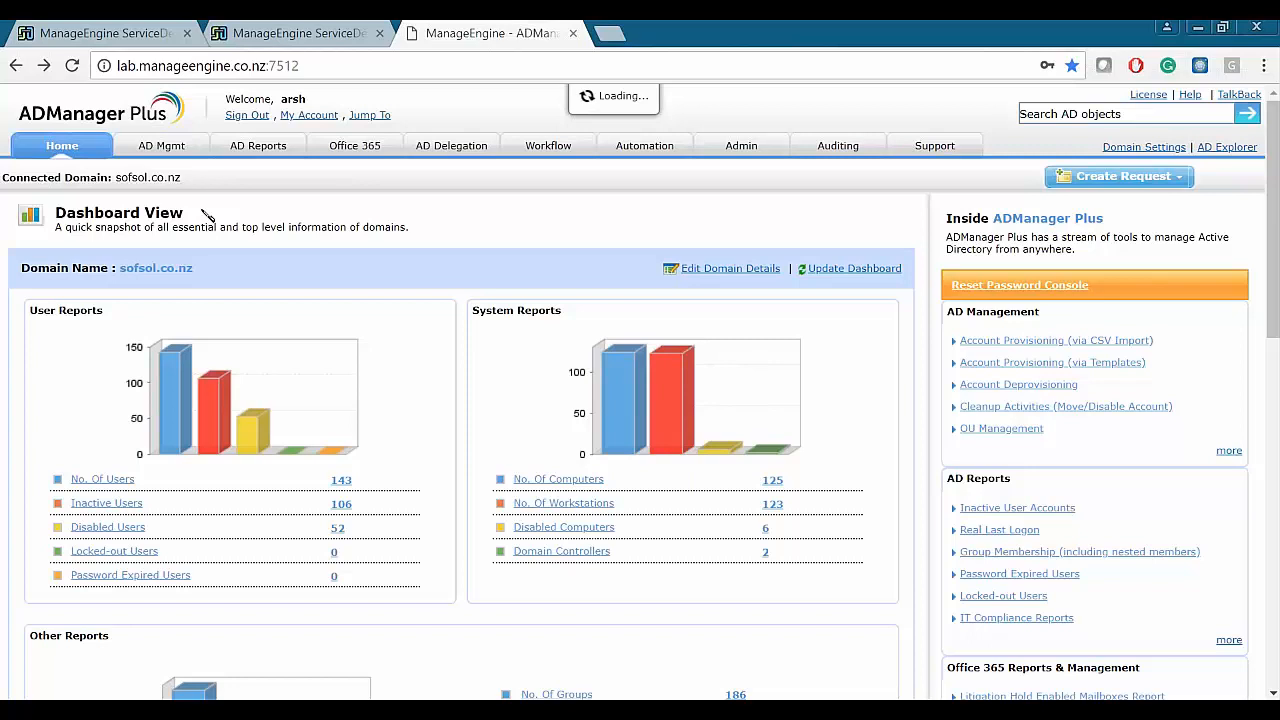
- Open AD management's User Management page and zoom in on the user creation template options
{"action": "left_click", "coordinate": [172, 148]}
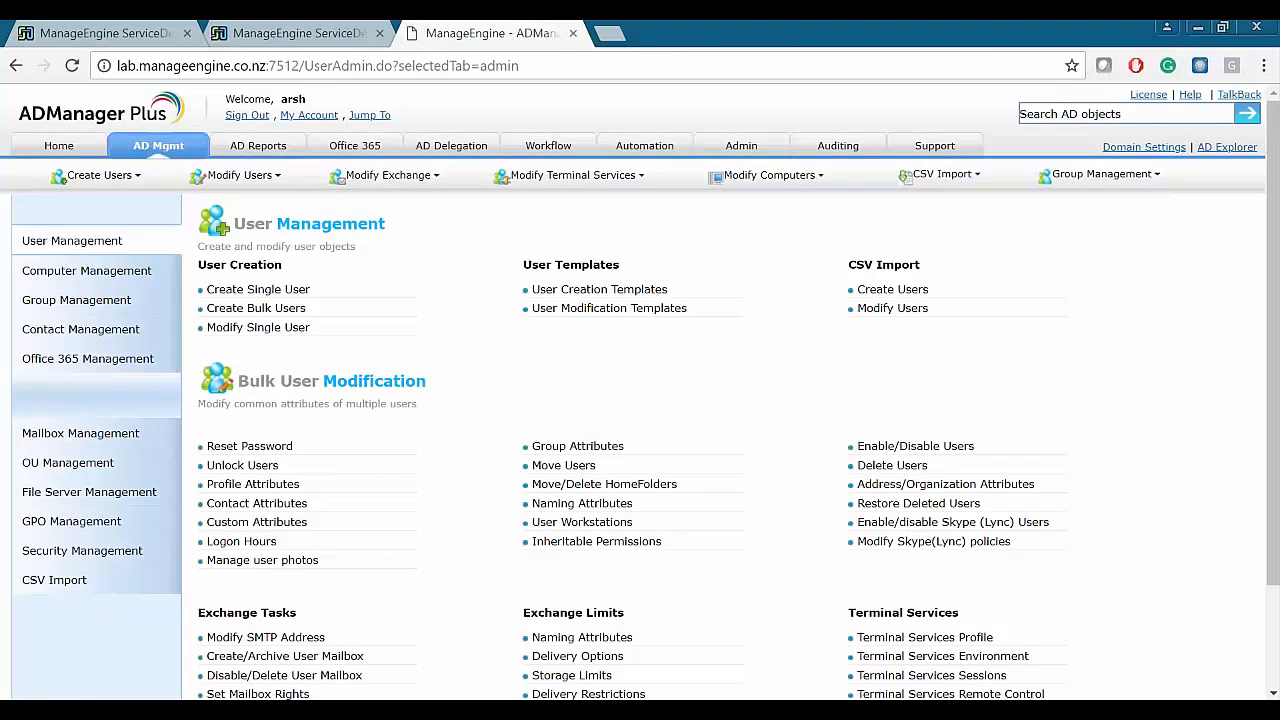
{"action": "left_click_drag", "start_coordinate": [522, 260], "coordinate": [722, 312]}
{"action": "left_click", "coordinate": [714, 352]}
{"action": "key", "text": "ctrl+plus"}
{"action": "key", "text": "ctrl+plus"}
{"action": "left_click_drag", "start_coordinate": [350, 359], "coordinate": [798, 465]}
{"action": "left_click", "coordinate": [798, 465]}
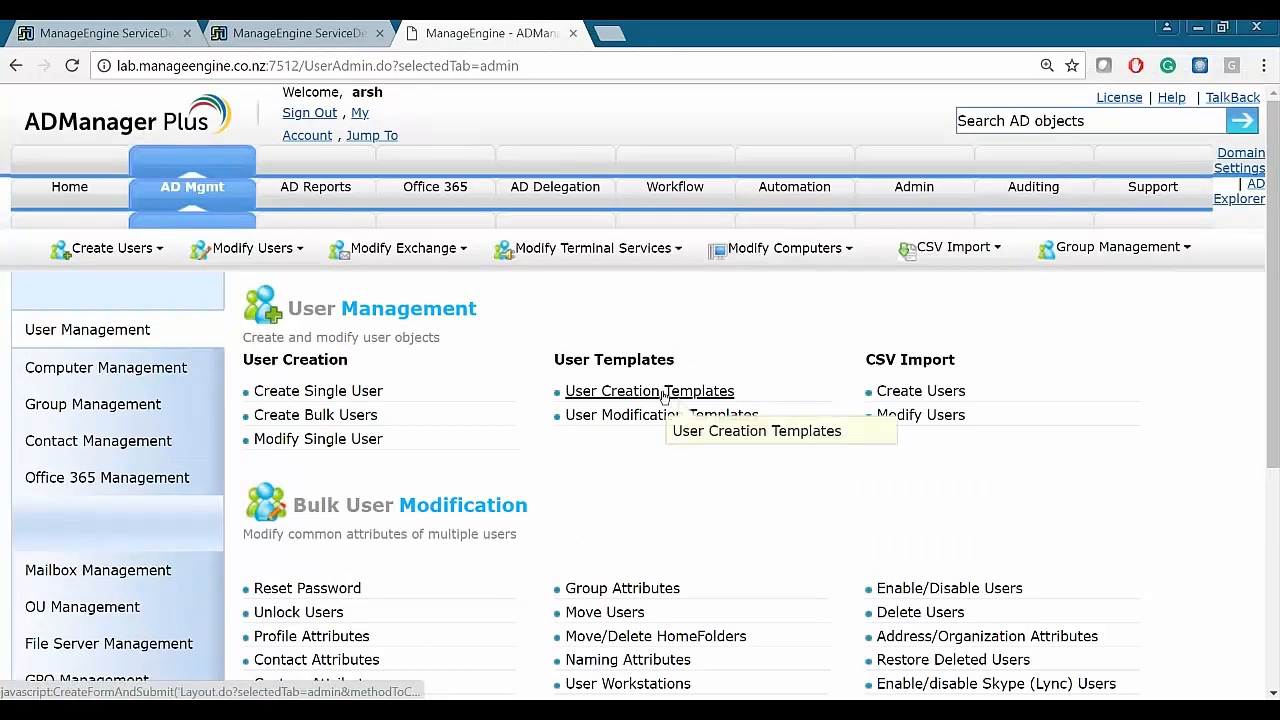
- Compare with the Create User in AD action on the ServiceDesk Plus integration page
{"action": "left_click", "coordinate": [175, 37]}
{"action": "left_click_drag", "start_coordinate": [297, 370], "coordinate": [417, 369]}
{"action": "left_click", "coordinate": [526, 231]}
{"action": "left_click", "coordinate": [490, 35]}
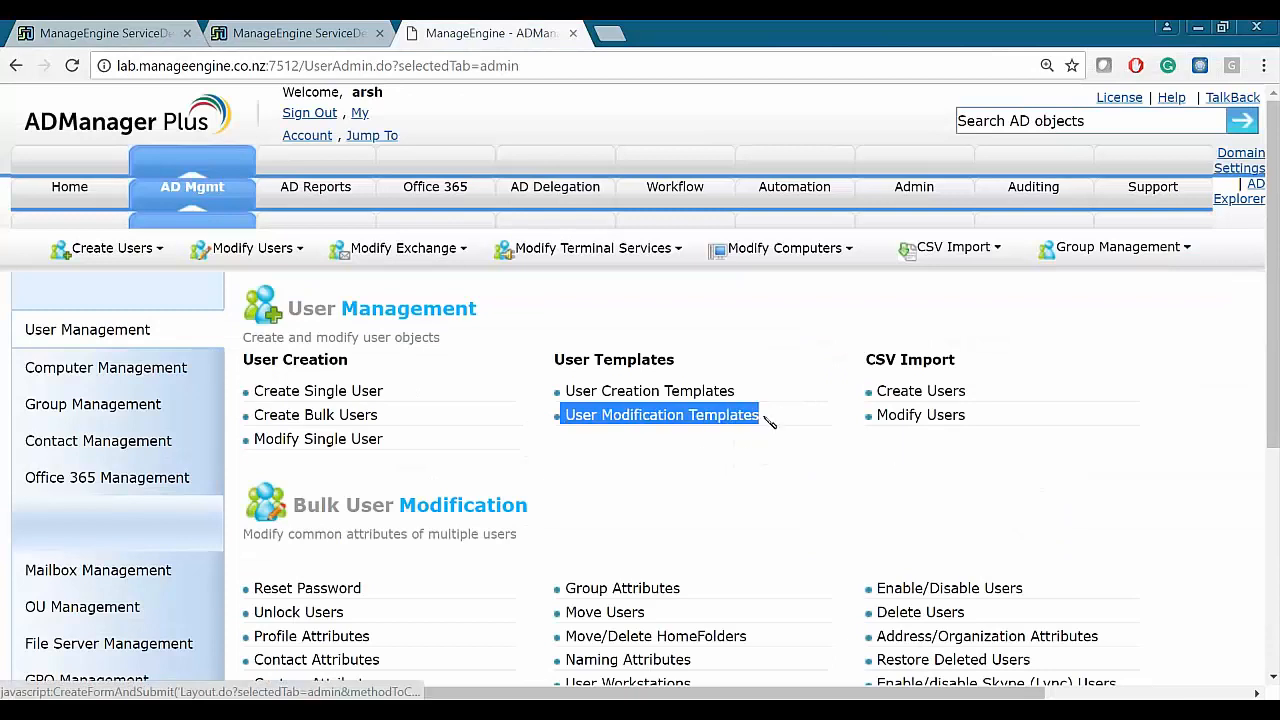
{"action": "left_click", "coordinate": [160, 33]}
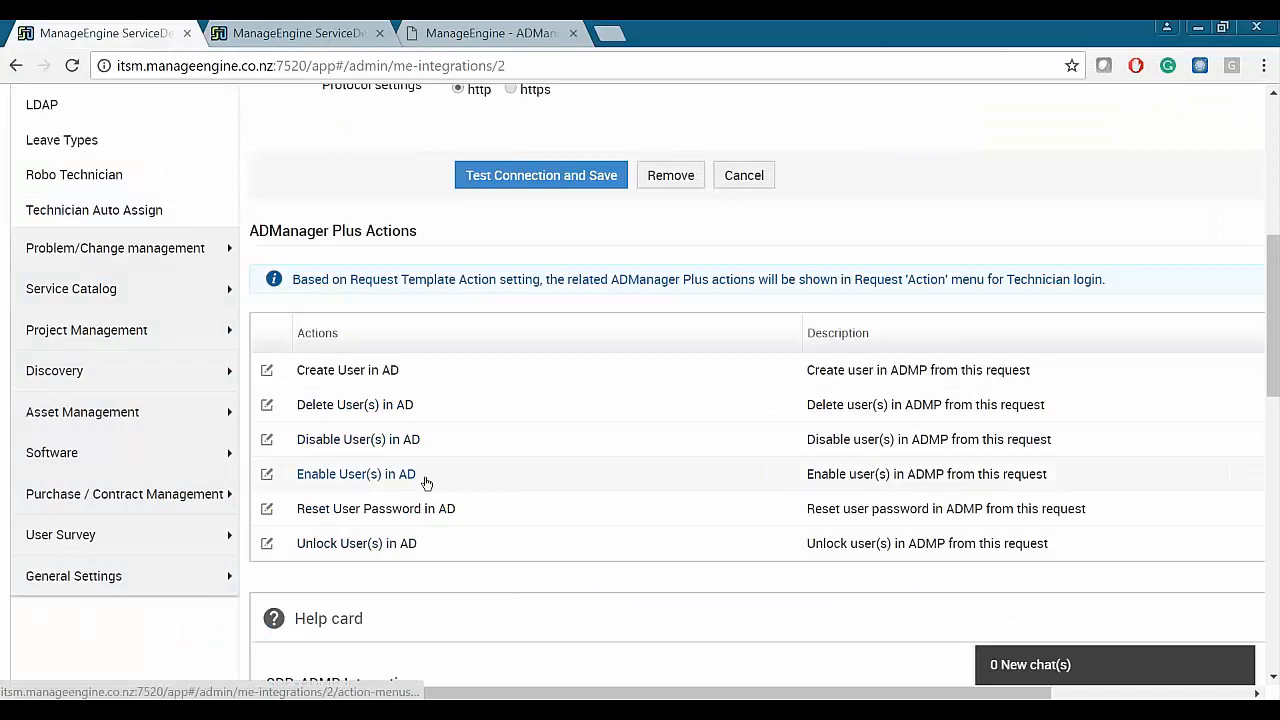
- Drag the ADManager Plus tab to second position and show its User Management page
{"action": "left_click", "coordinate": [300, 33]}
{"action": "left_click_drag", "start_coordinate": [500, 33], "coordinate": [300, 33]}
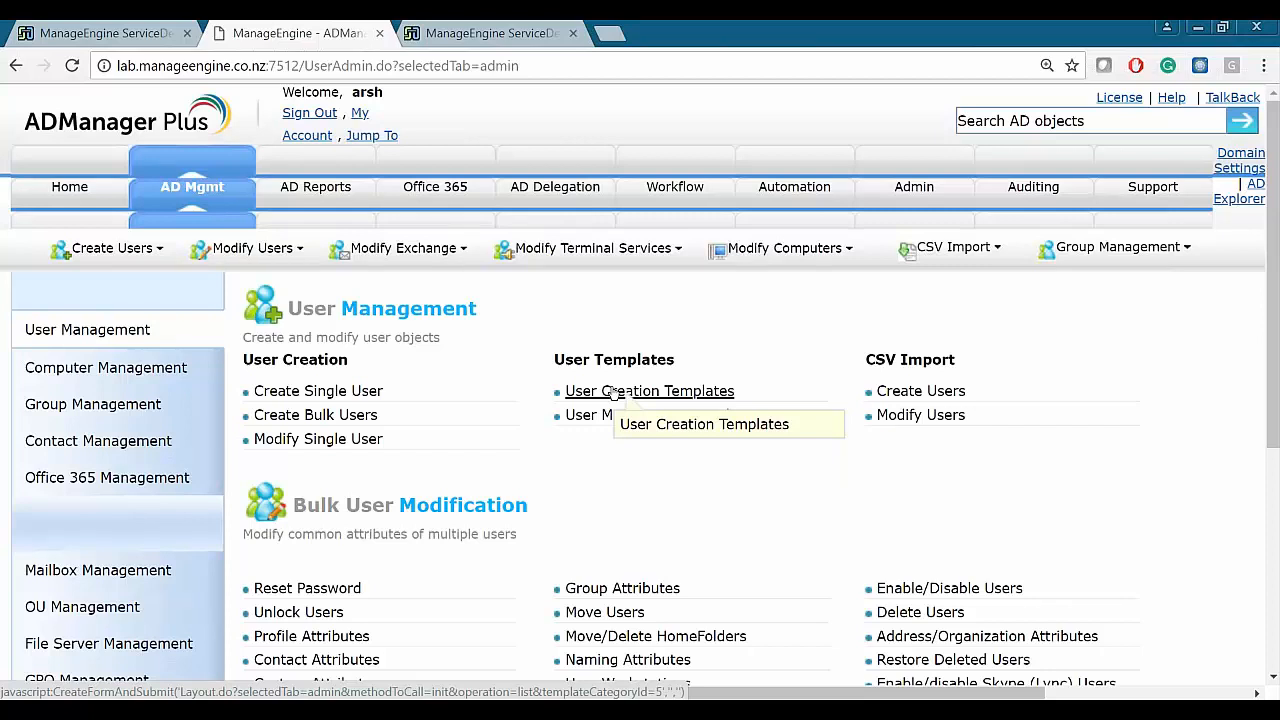
- Open User Creation Templates, showing the 4 templates including CreateUserTemplate1
{"action": "left_click", "coordinate": [613, 392]}
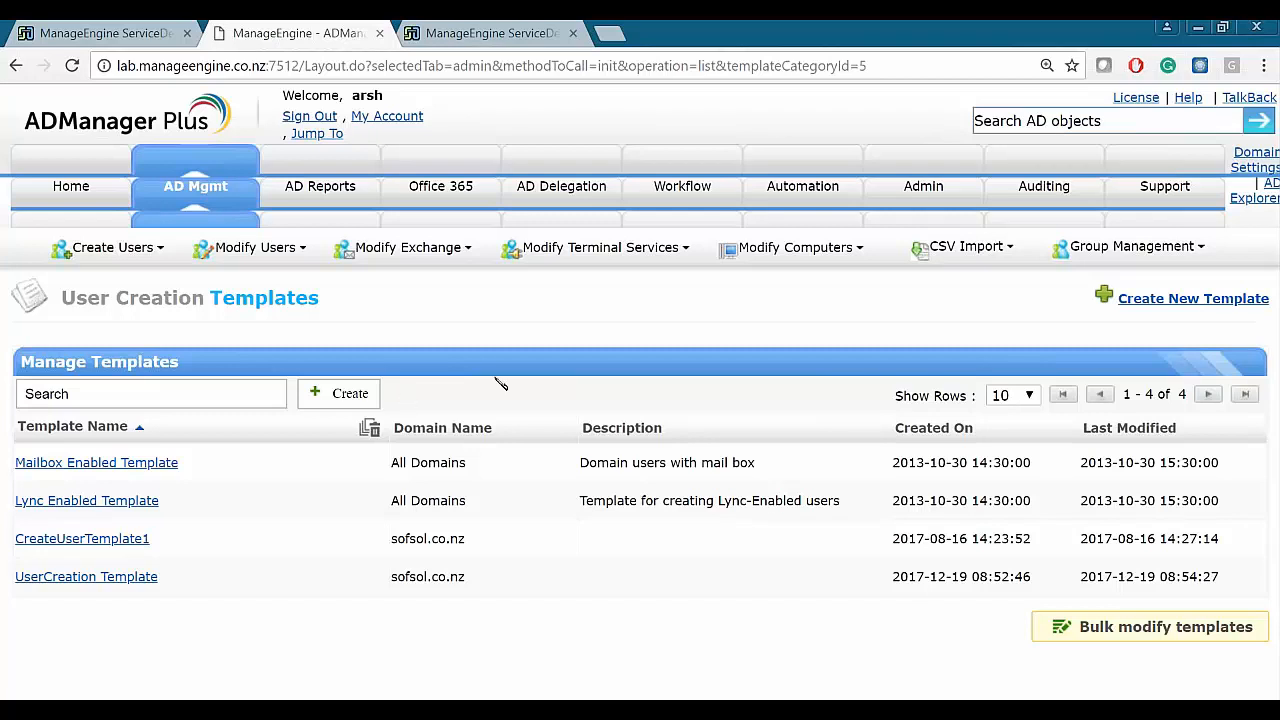
- Create a new user creation template and enable drag-and-drop layout editing
{"action": "left_click", "coordinate": [1155, 300]}
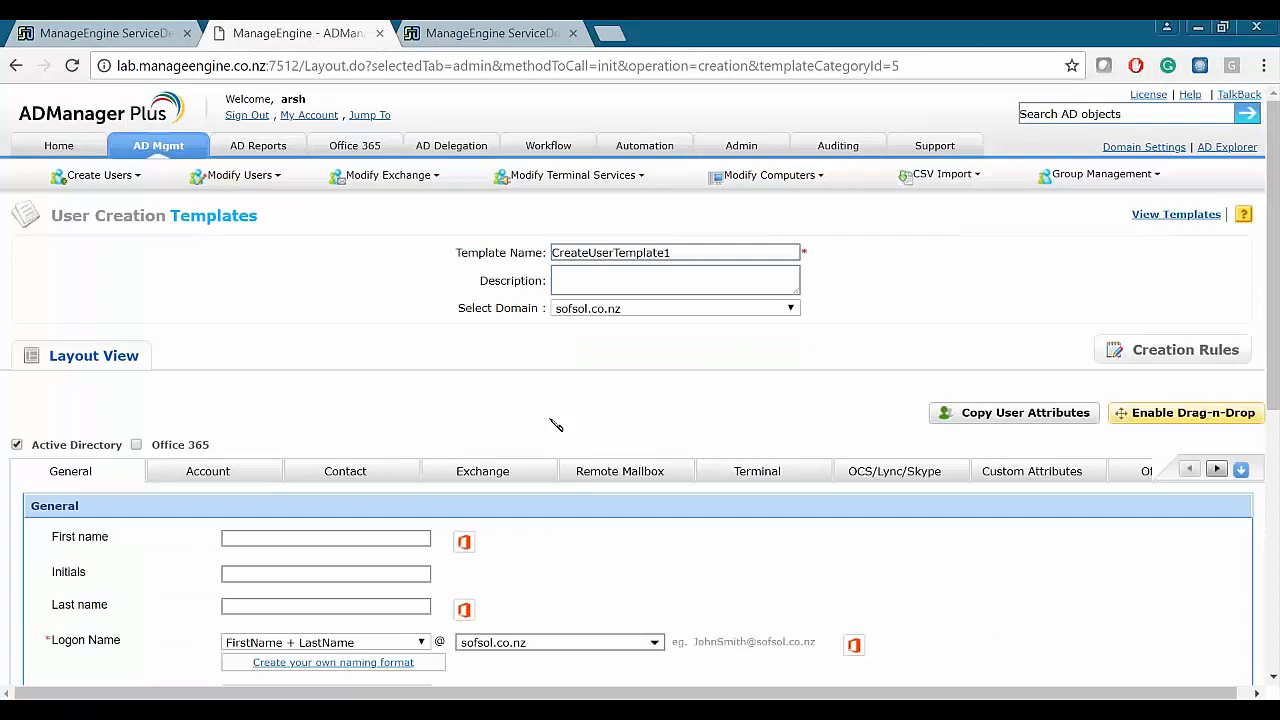
{"action": "scroll", "coordinate": [556, 425], "scroll_direction": "down", "scroll_amount": 3}
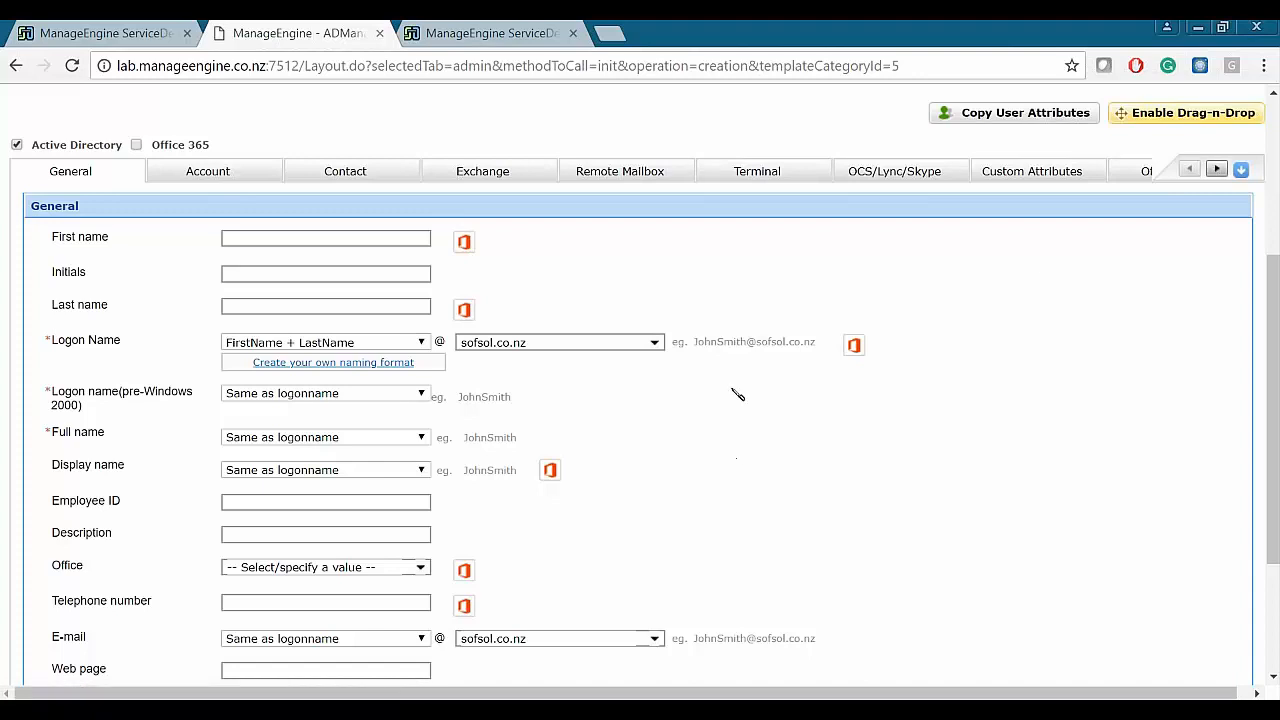
{"action": "scroll", "coordinate": [766, 400], "scroll_direction": "down", "scroll_amount": 1}
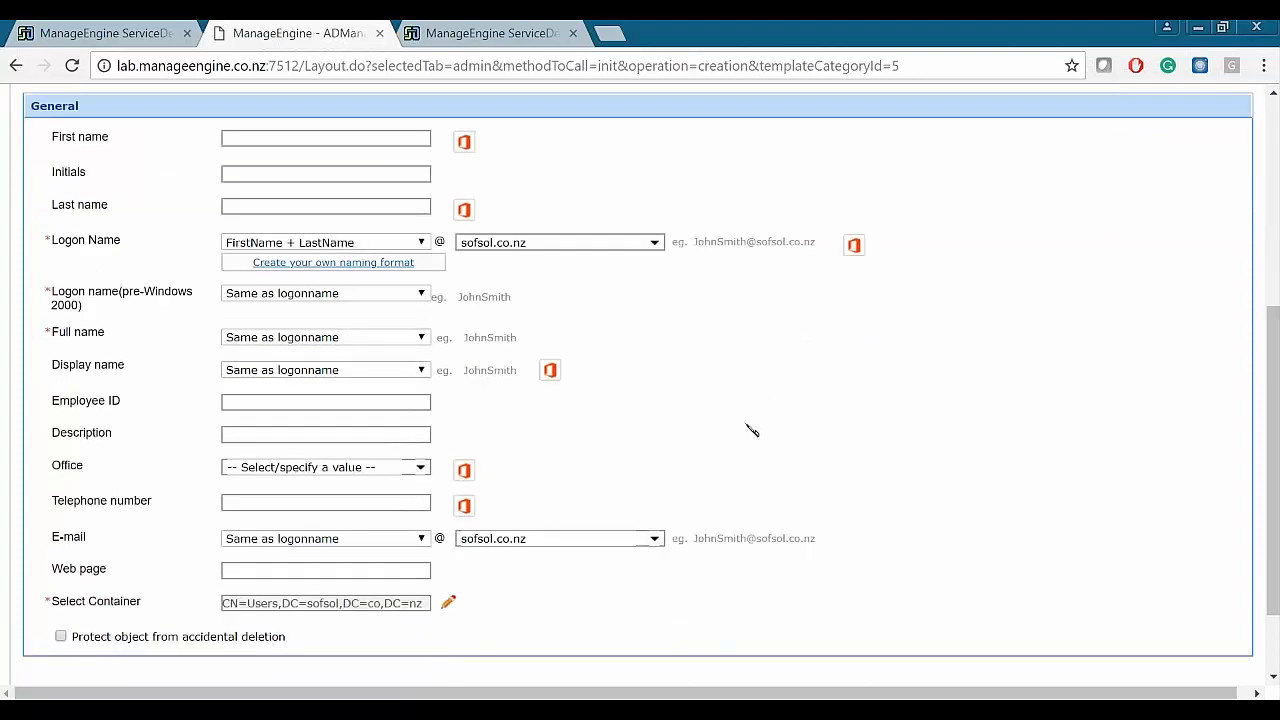
{"action": "scroll", "coordinate": [880, 350], "scroll_direction": "up", "scroll_amount": 1}
{"action": "left_click", "coordinate": [1190, 116]}
{"action": "scroll", "coordinate": [608, 432], "scroll_direction": "up", "scroll_amount": 3}
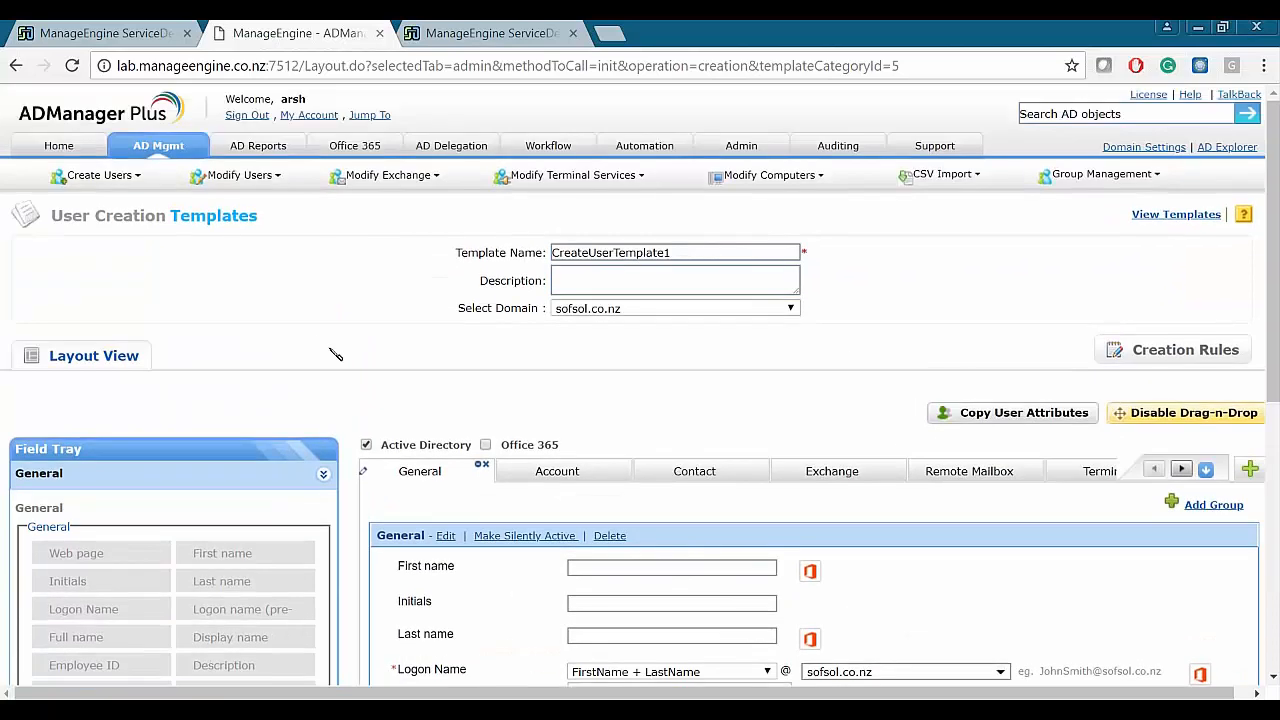
{"action": "scroll", "coordinate": [340, 350], "scroll_direction": "down", "scroll_amount": 3}
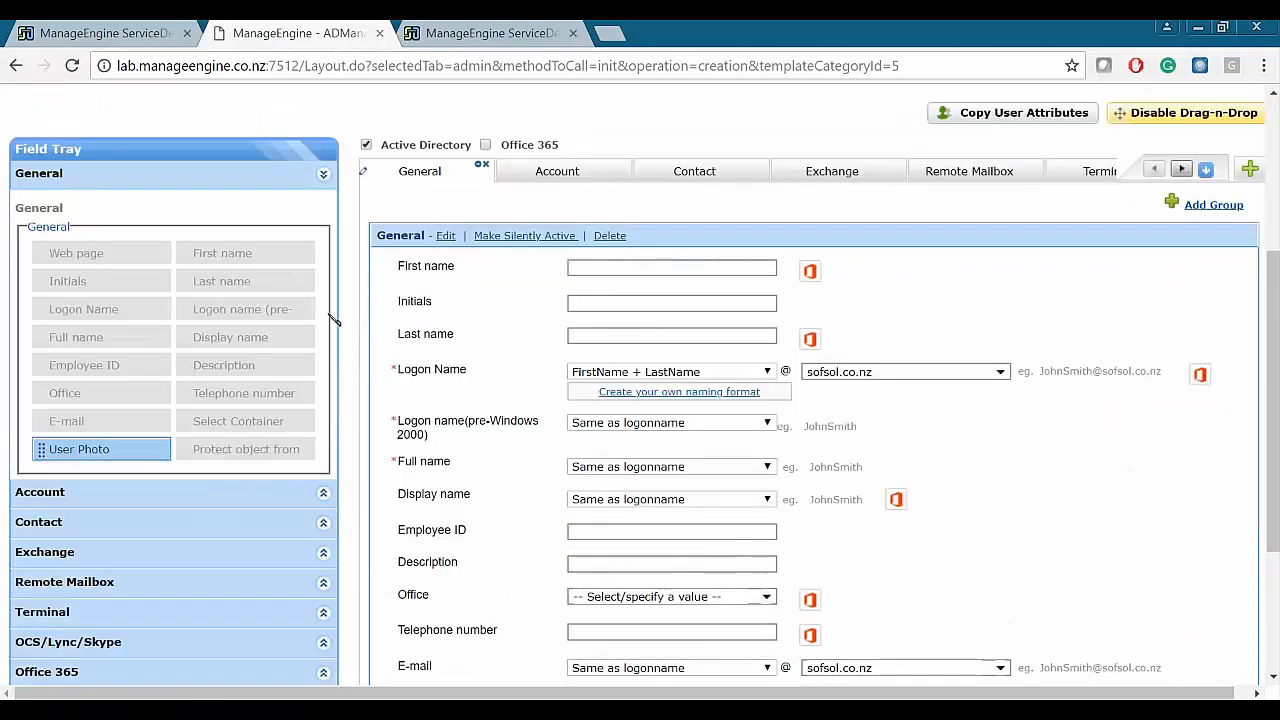
{"action": "scroll", "coordinate": [246, 271], "scroll_direction": "up", "scroll_amount": 2}
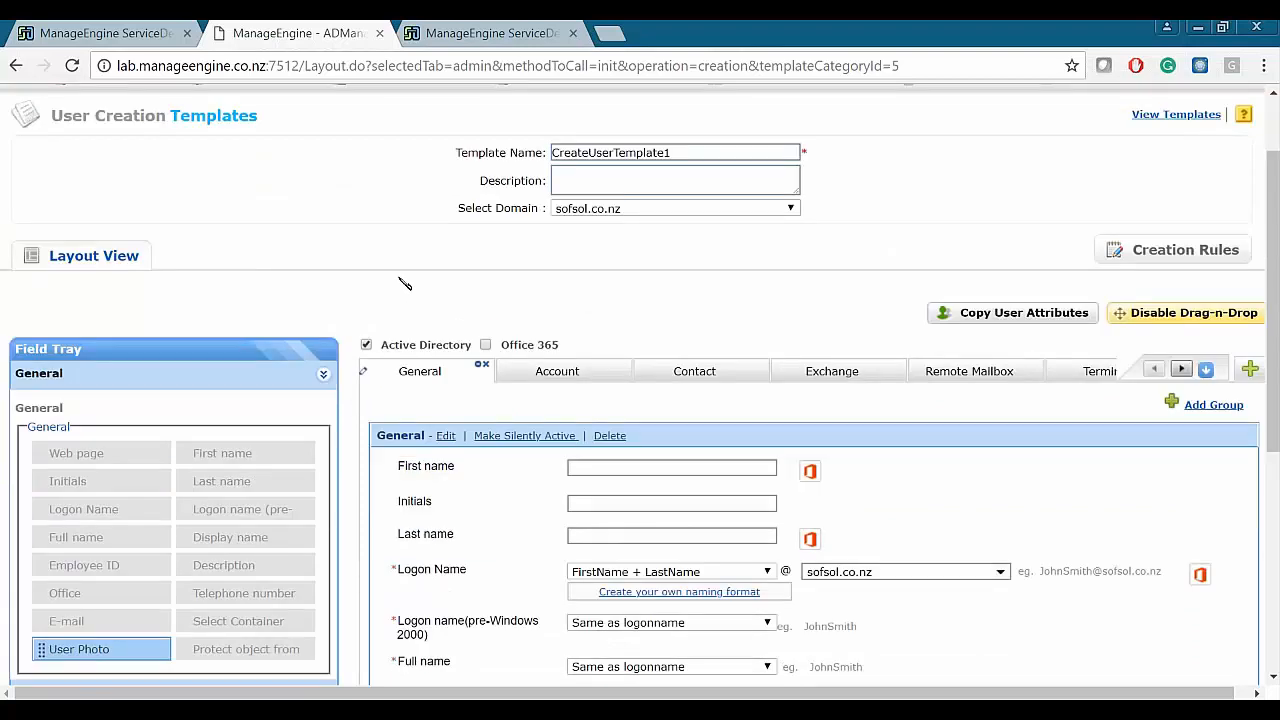
{"action": "scroll", "coordinate": [405, 284], "scroll_direction": "down", "scroll_amount": 1}
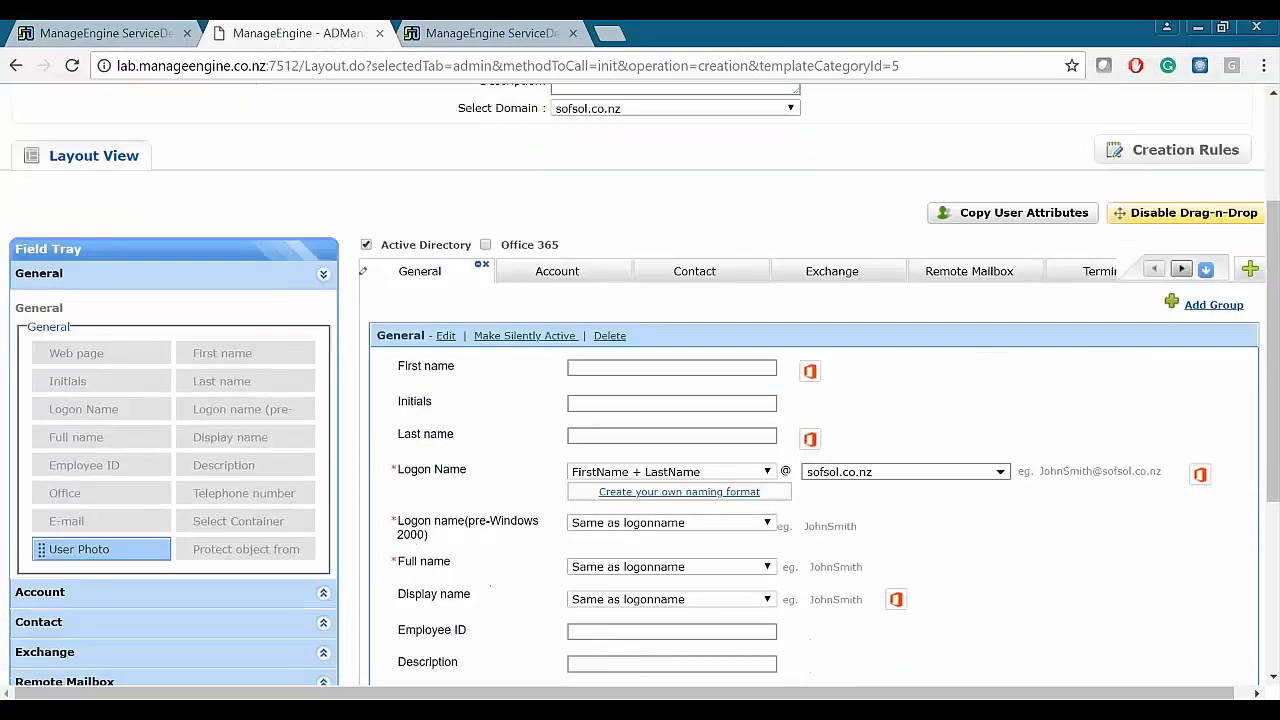
- Delete the Contact tab from the template and bring up the E-mail field's options
{"action": "left_click", "coordinate": [718, 272]}
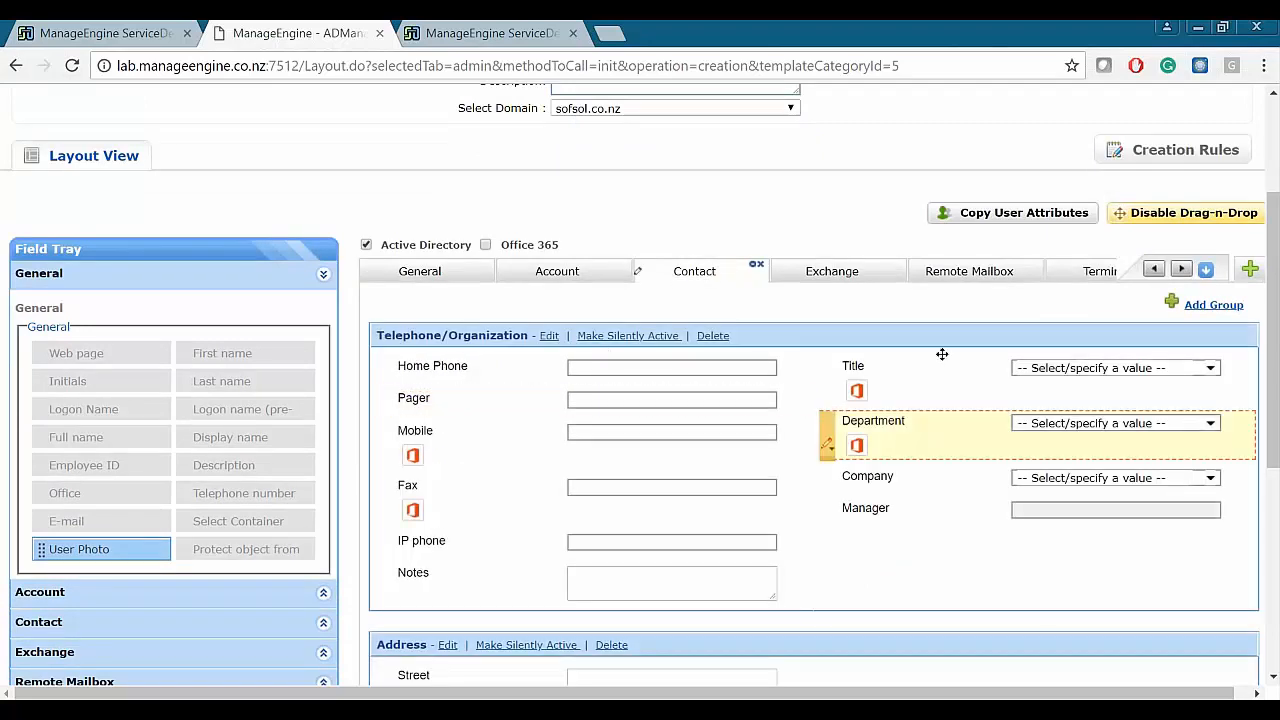
{"action": "scroll", "coordinate": [469, 508], "scroll_direction": "down", "scroll_amount": 3}
{"action": "scroll", "coordinate": [469, 508], "scroll_direction": "down", "scroll_amount": 2}
{"action": "scroll", "coordinate": [571, 523], "scroll_direction": "up", "scroll_amount": 6}
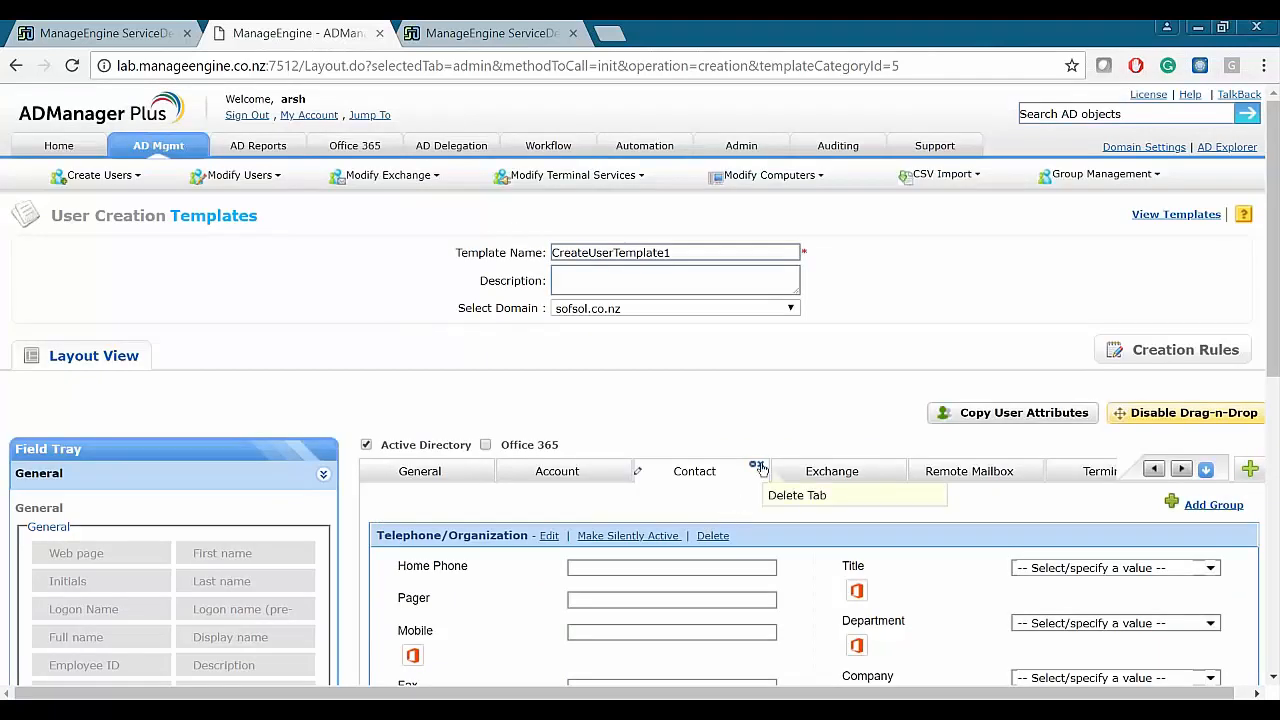
{"action": "left_click", "coordinate": [758, 467]}
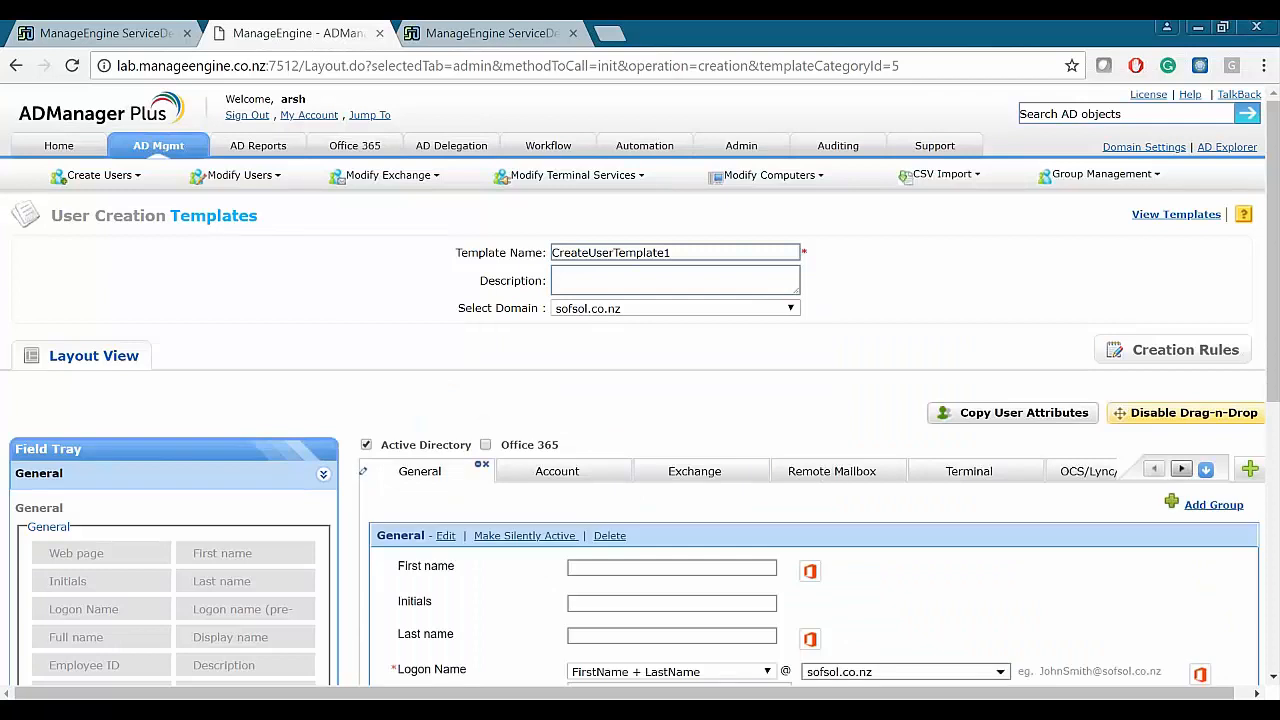
{"action": "scroll", "coordinate": [607, 453], "scroll_direction": "down", "scroll_amount": 2}
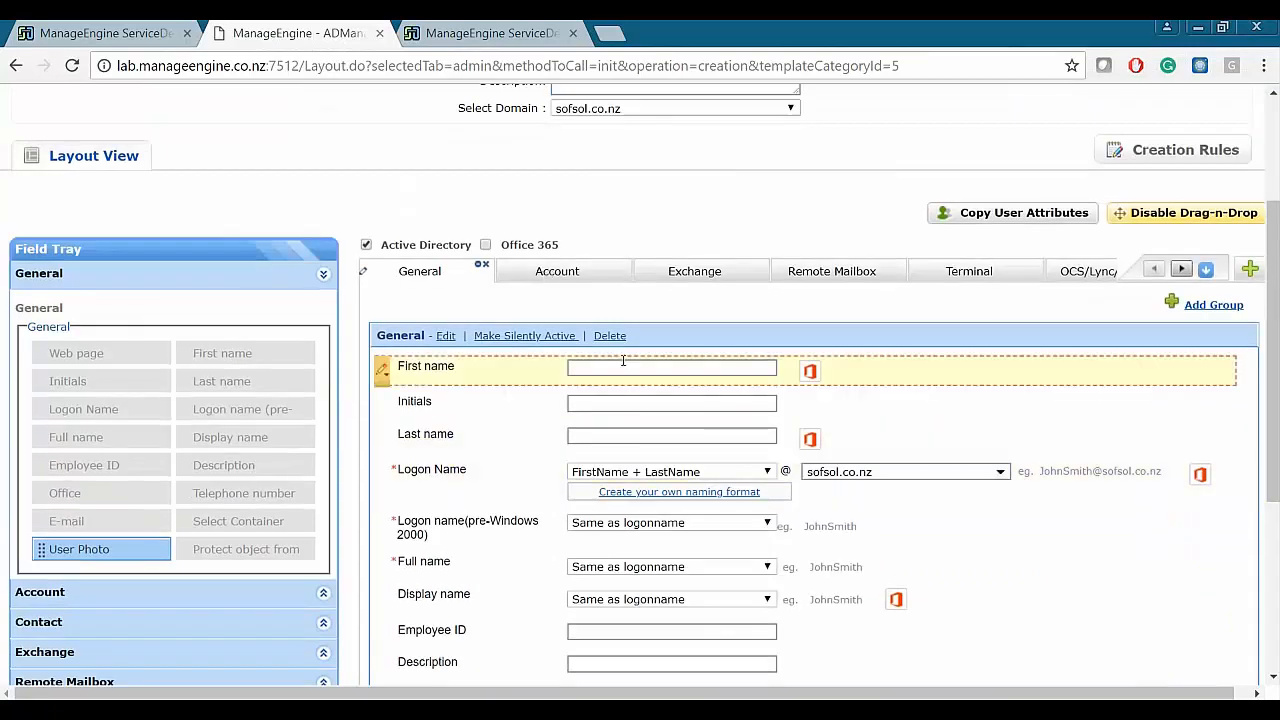
{"action": "scroll", "coordinate": [623, 360], "scroll_direction": "down", "scroll_amount": 2}
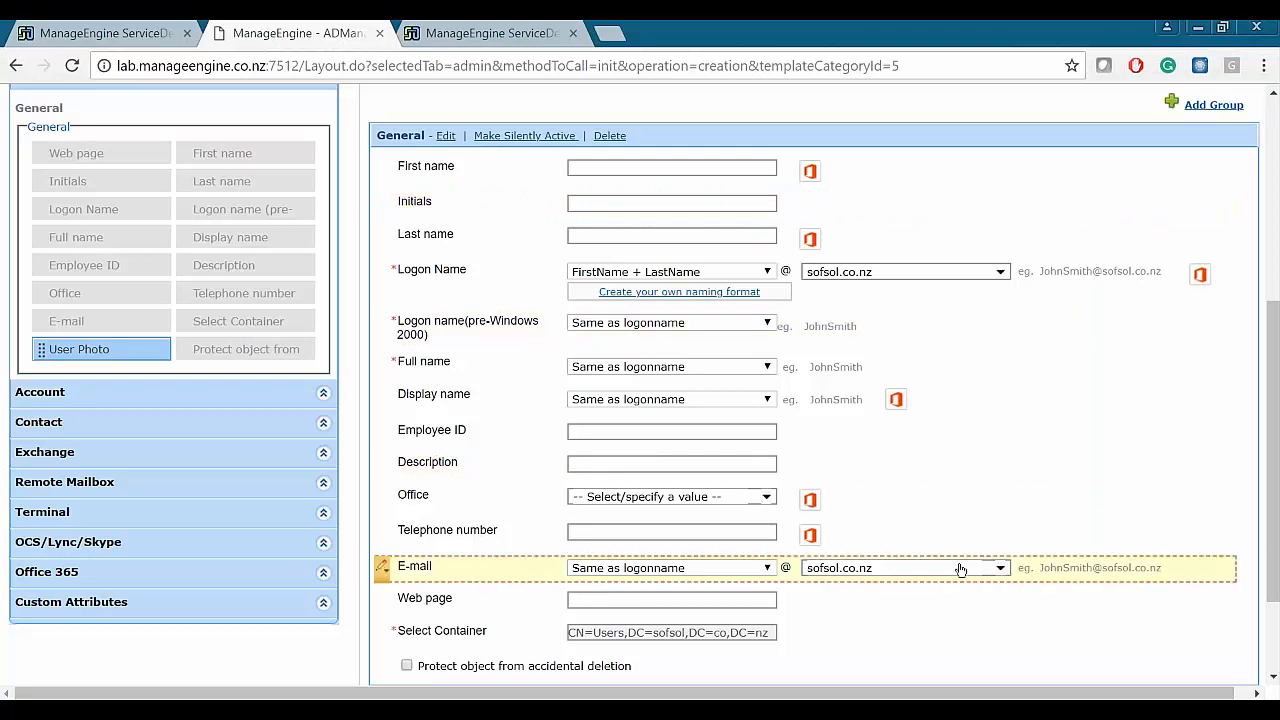
{"action": "left_click", "coordinate": [382, 568]}
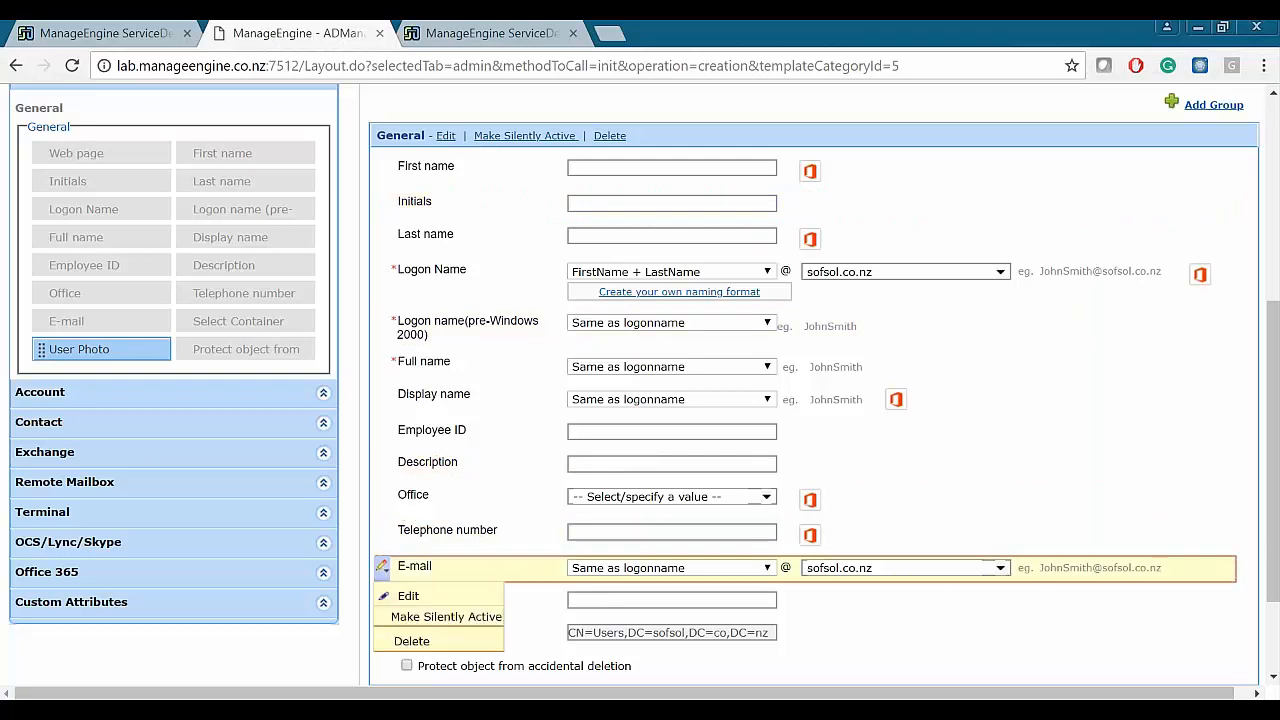
{"action": "left_click", "coordinate": [407, 594]}
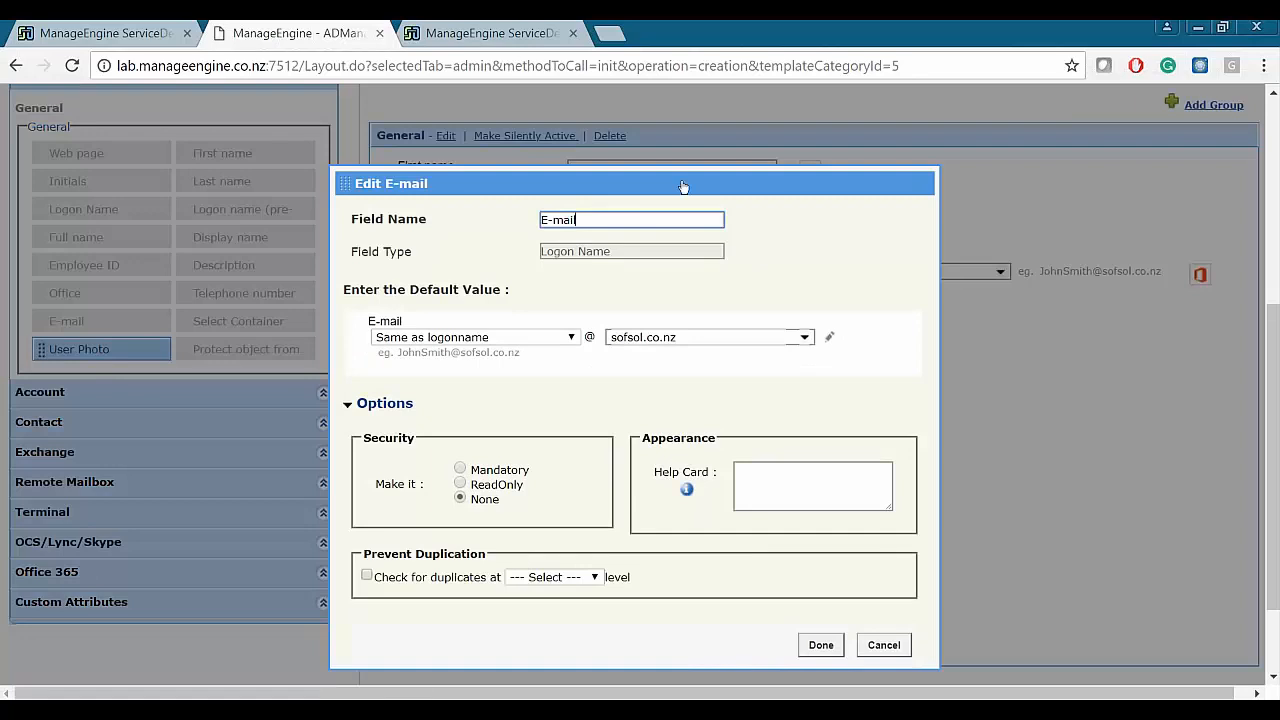
{"action": "left_click_drag", "start_coordinate": [682, 188], "coordinate": [690, 170]}
{"action": "left_click_drag", "start_coordinate": [598, 202], "coordinate": [545, 202]}
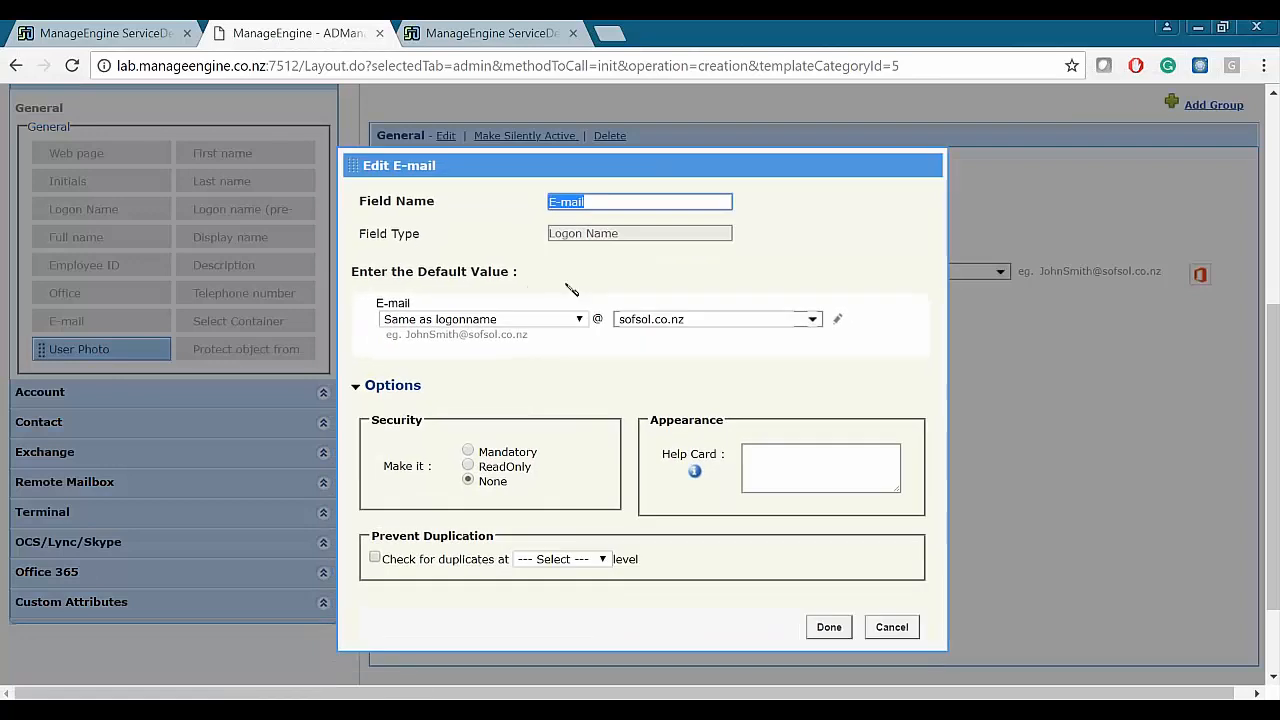
{"action": "left_click", "coordinate": [512, 320]}
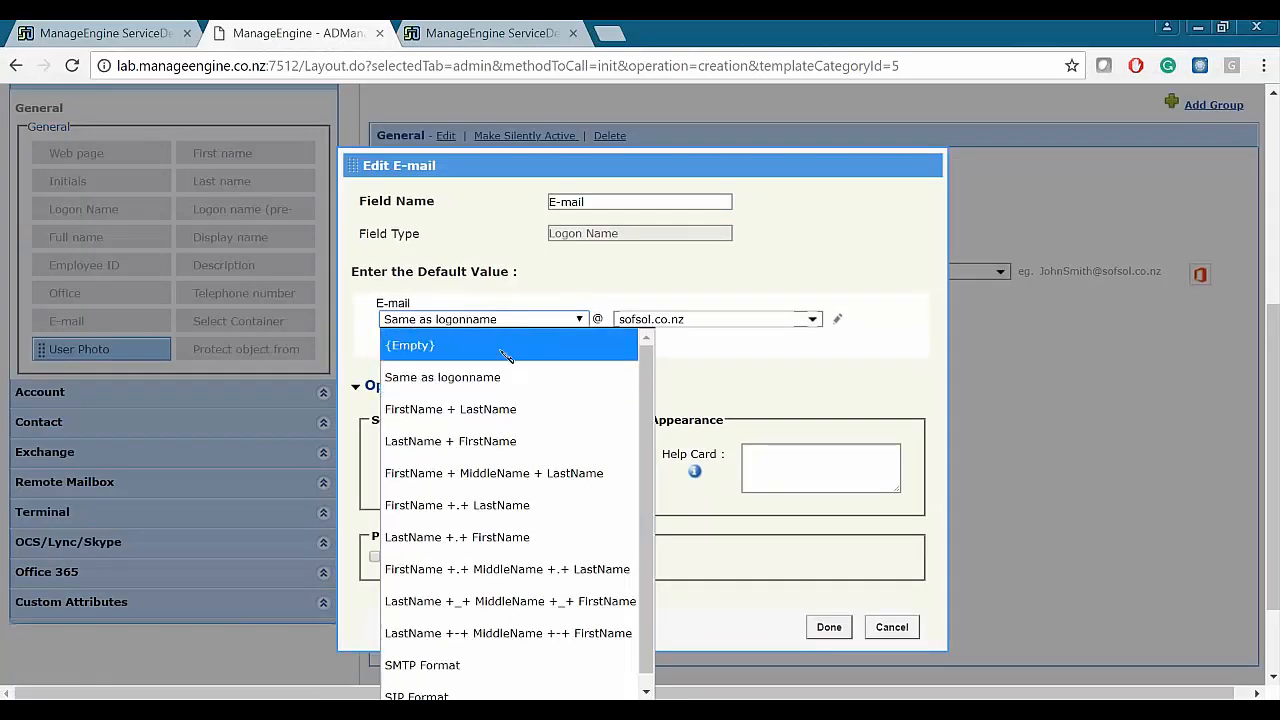
{"action": "left_click", "coordinate": [525, 292]}
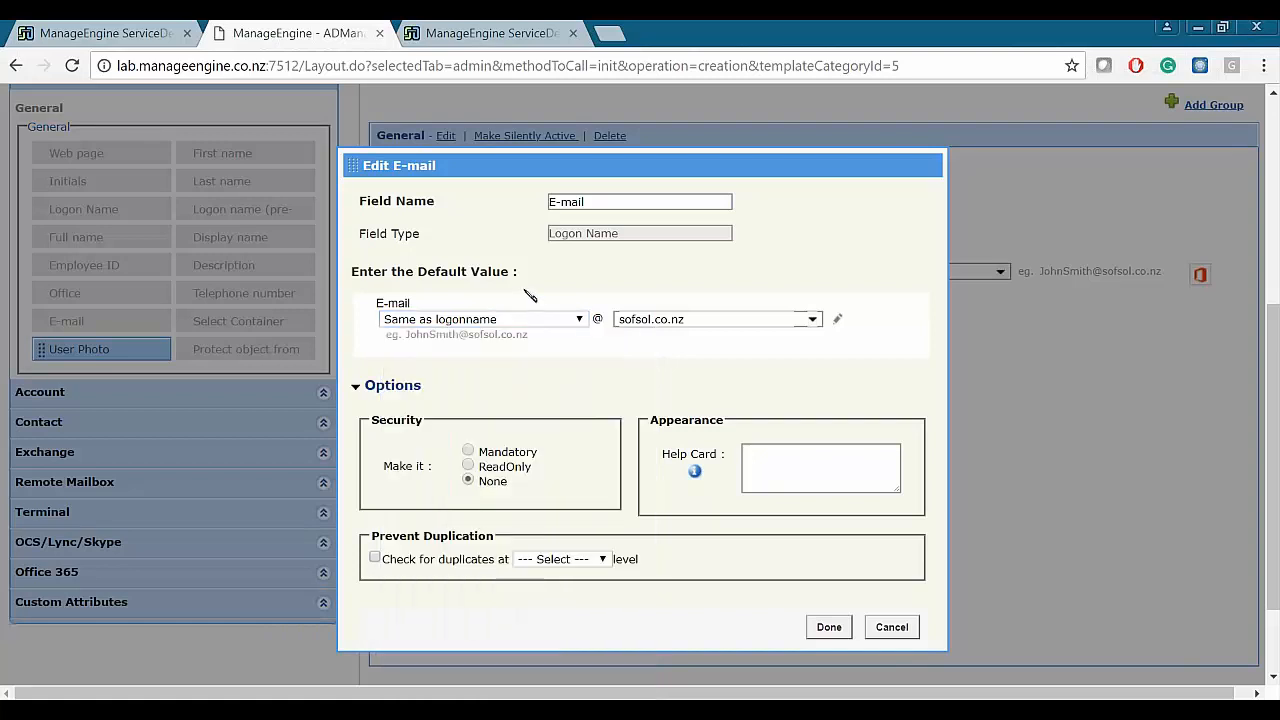
{"action": "left_click", "coordinate": [467, 452]}
{"action": "left_click", "coordinate": [376, 559]}
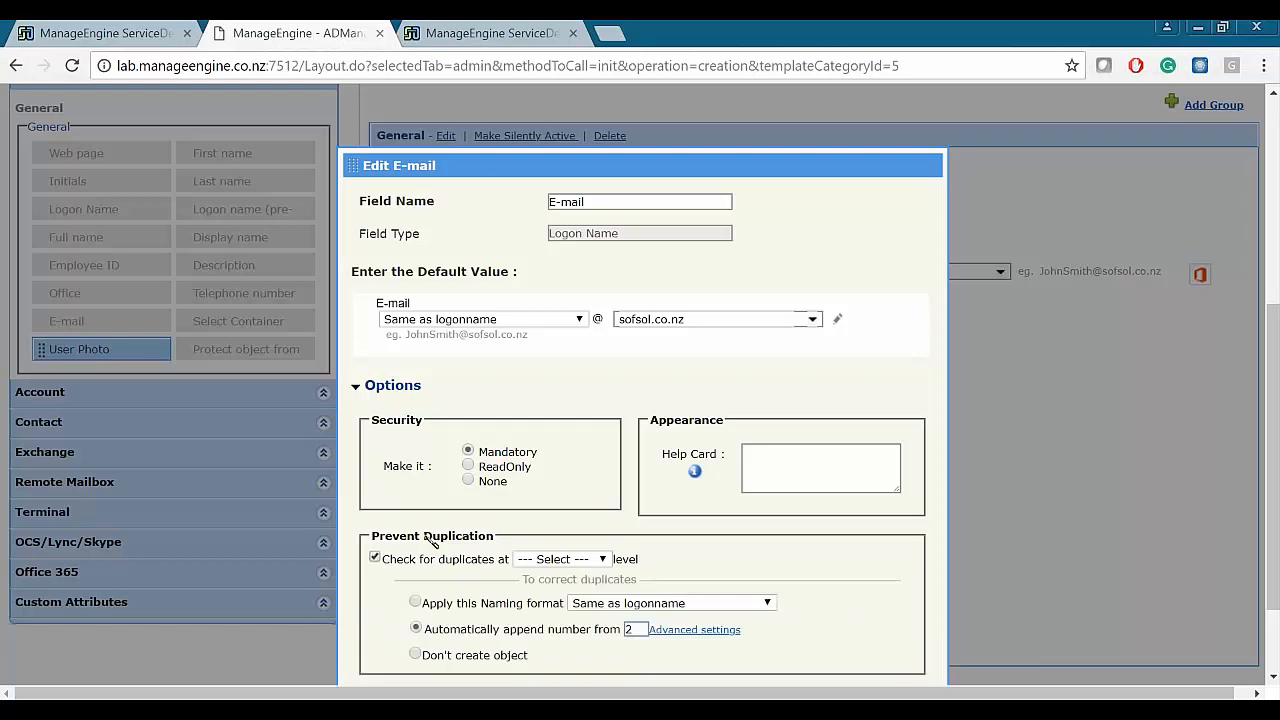
{"action": "scroll", "coordinate": [591, 366], "scroll_direction": "down", "scroll_amount": 1}
{"action": "scroll", "coordinate": [591, 366], "scroll_direction": "up", "scroll_amount": 2}
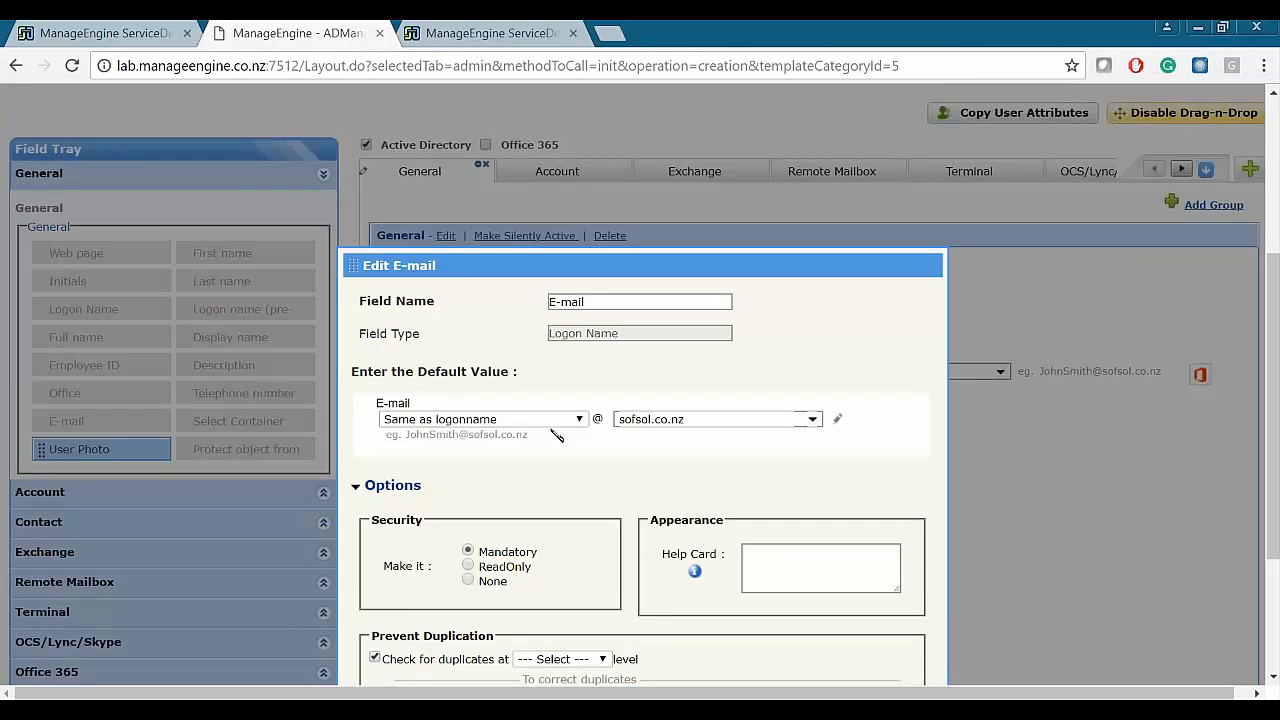
{"action": "scroll", "coordinate": [545, 422], "scroll_direction": "down", "scroll_amount": 2}
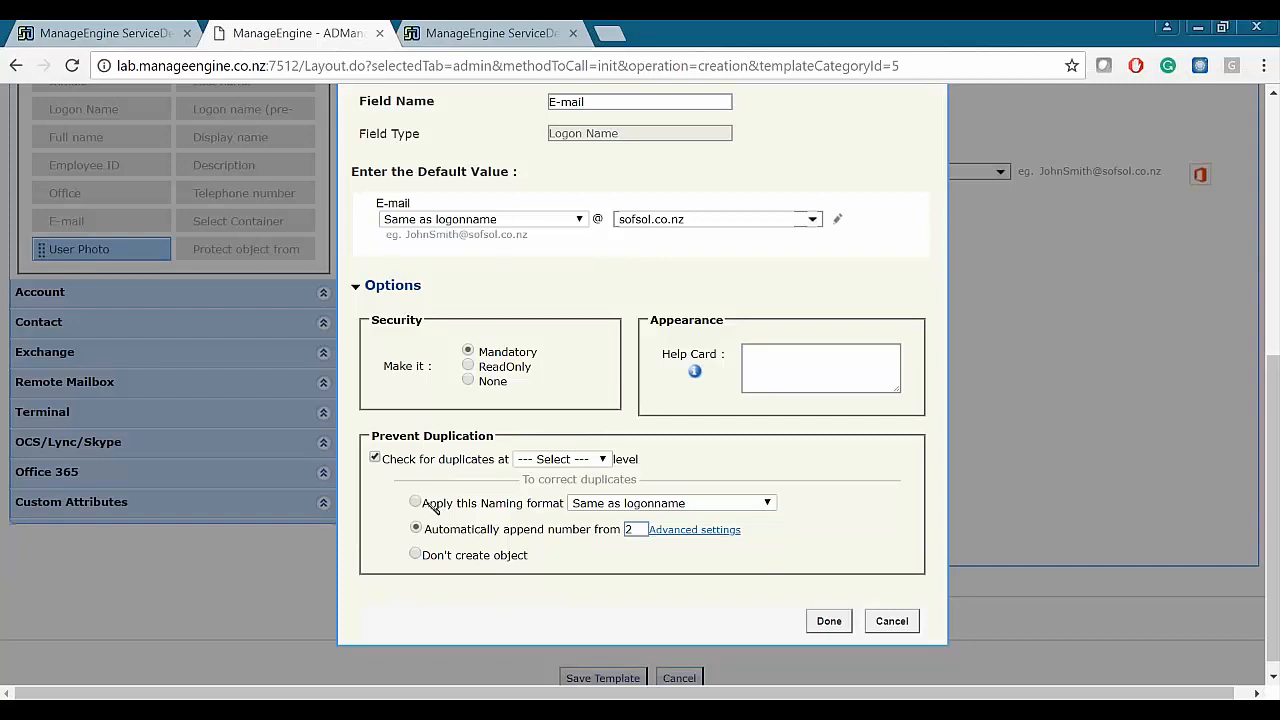
{"action": "left_click_drag", "start_coordinate": [381, 439], "coordinate": [490, 441]}
{"action": "left_click", "coordinate": [490, 441]}
{"action": "left_click_drag", "start_coordinate": [506, 531], "coordinate": [610, 532]}
{"action": "left_click", "coordinate": [596, 562]}
{"action": "left_click", "coordinate": [690, 530]}
{"action": "scroll", "coordinate": [690, 530], "scroll_direction": "down", "scroll_amount": 1}
{"action": "left_click", "coordinate": [423, 479]}
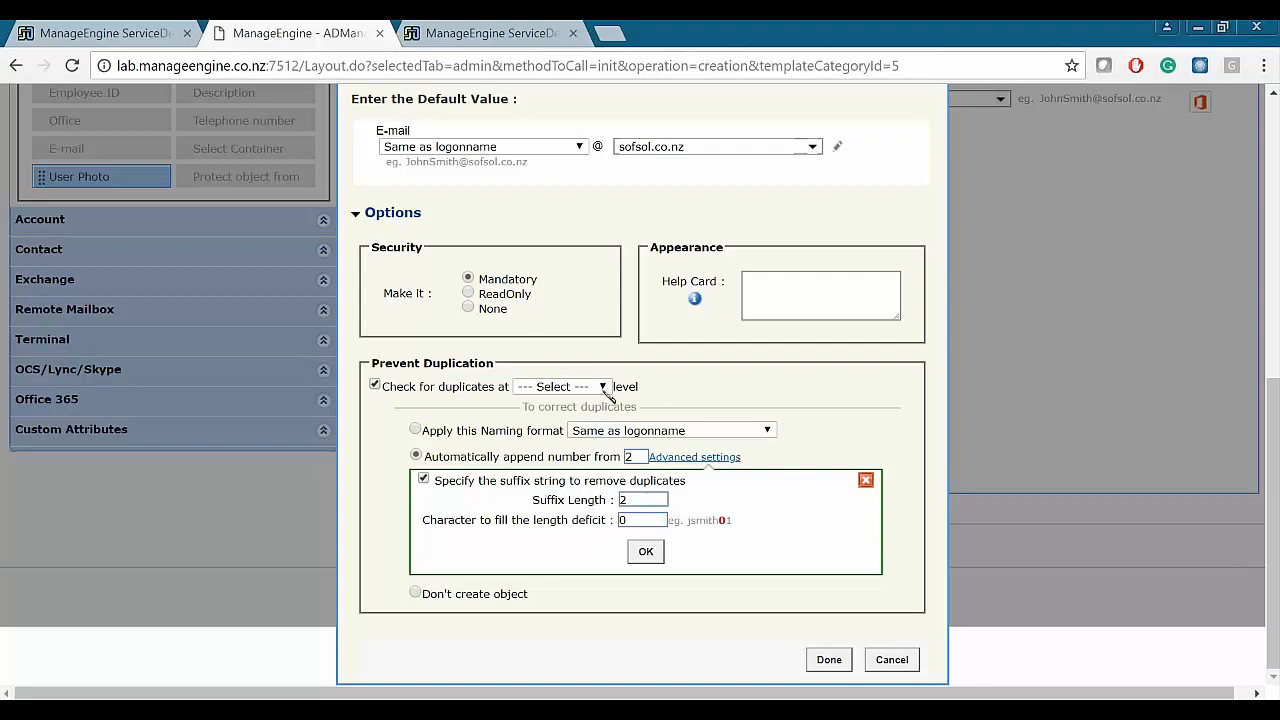
{"action": "scroll", "coordinate": [684, 450], "scroll_direction": "up", "scroll_amount": 1}
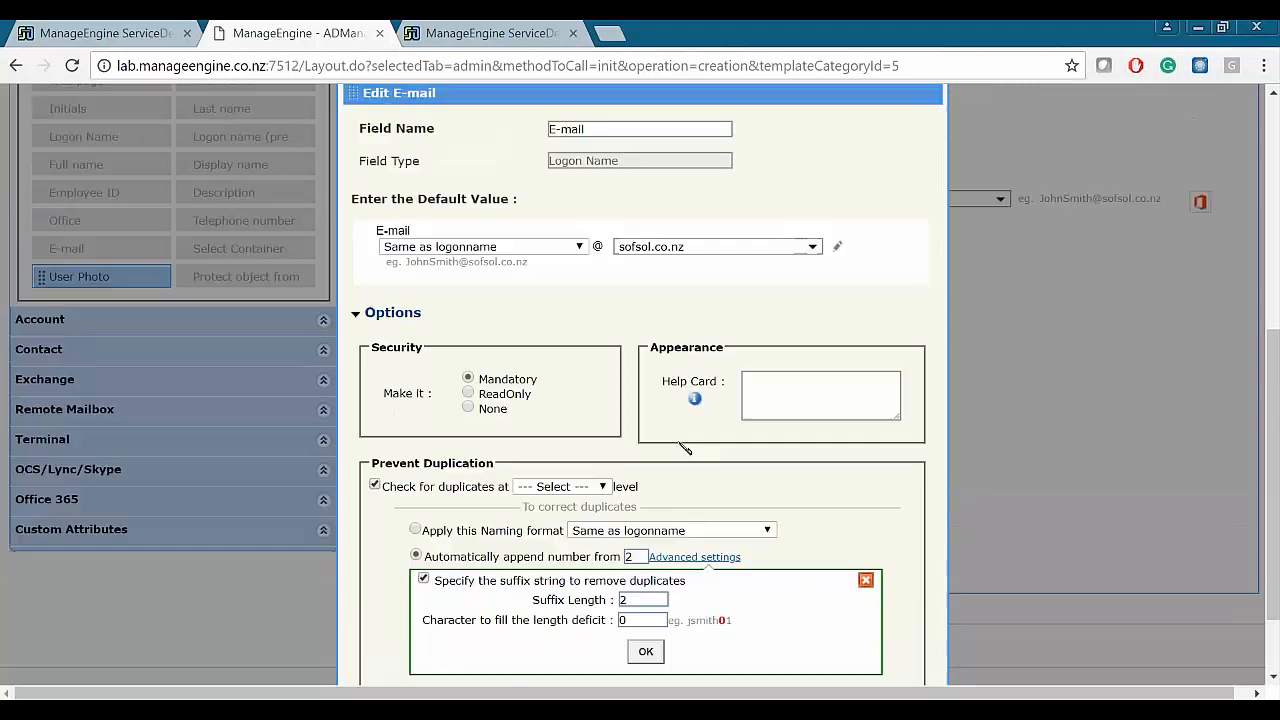
{"action": "scroll", "coordinate": [684, 450], "scroll_direction": "up", "scroll_amount": 1}
{"action": "scroll", "coordinate": [684, 450], "scroll_direction": "down", "scroll_amount": 2}
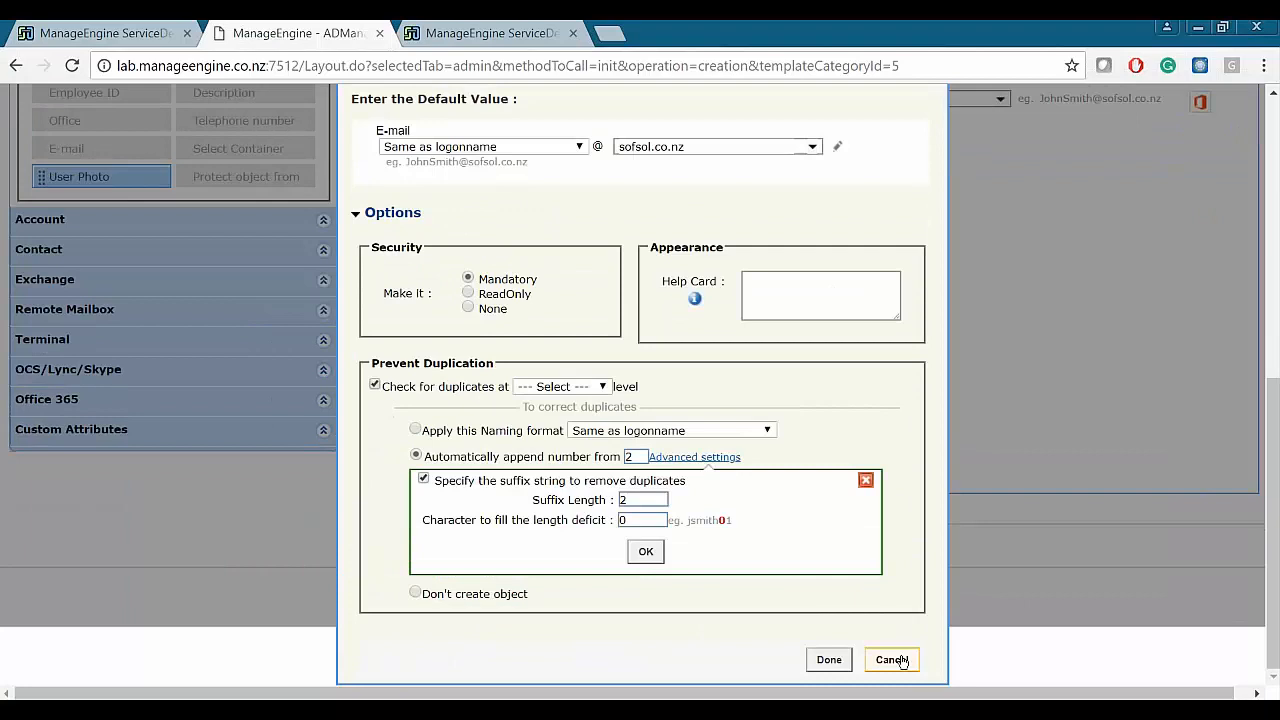
{"action": "left_click", "coordinate": [892, 660]}
- Include Office 365 in the template and make new users mail-enabled on the Exchange tab
{"action": "scroll", "coordinate": [654, 369], "scroll_direction": "up", "scroll_amount": 3}
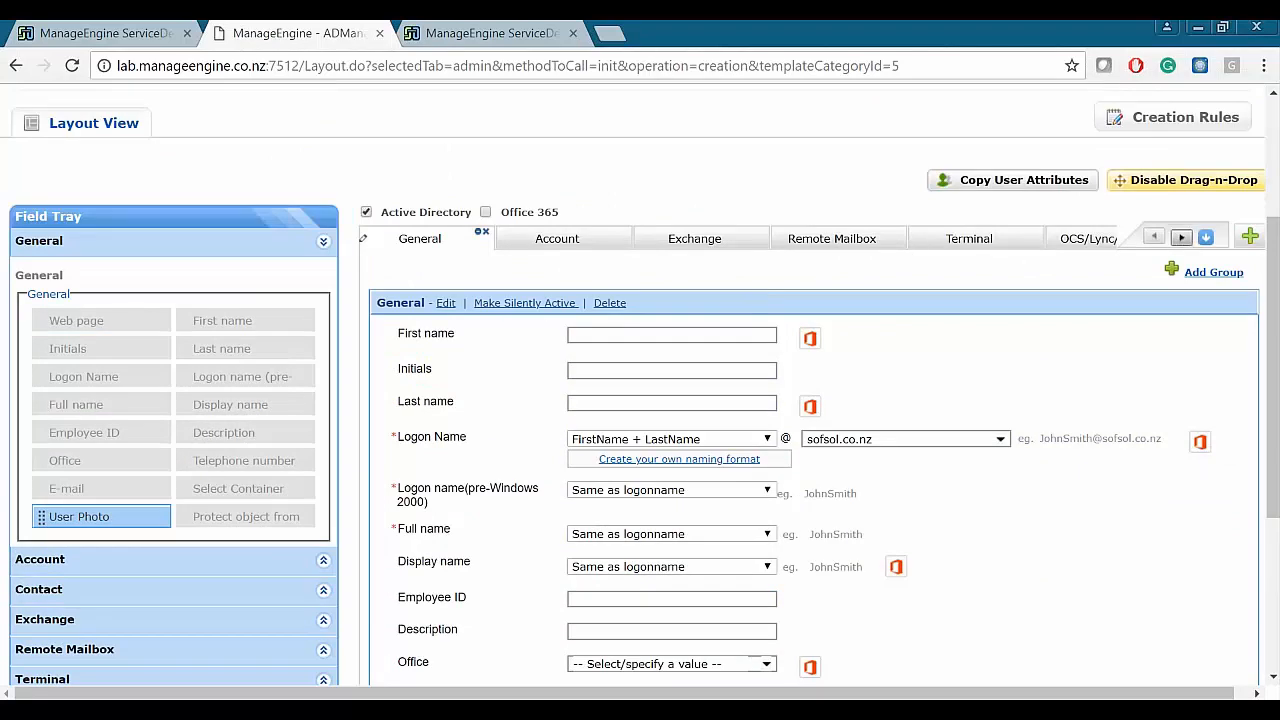
{"action": "left_click", "coordinate": [1182, 237]}
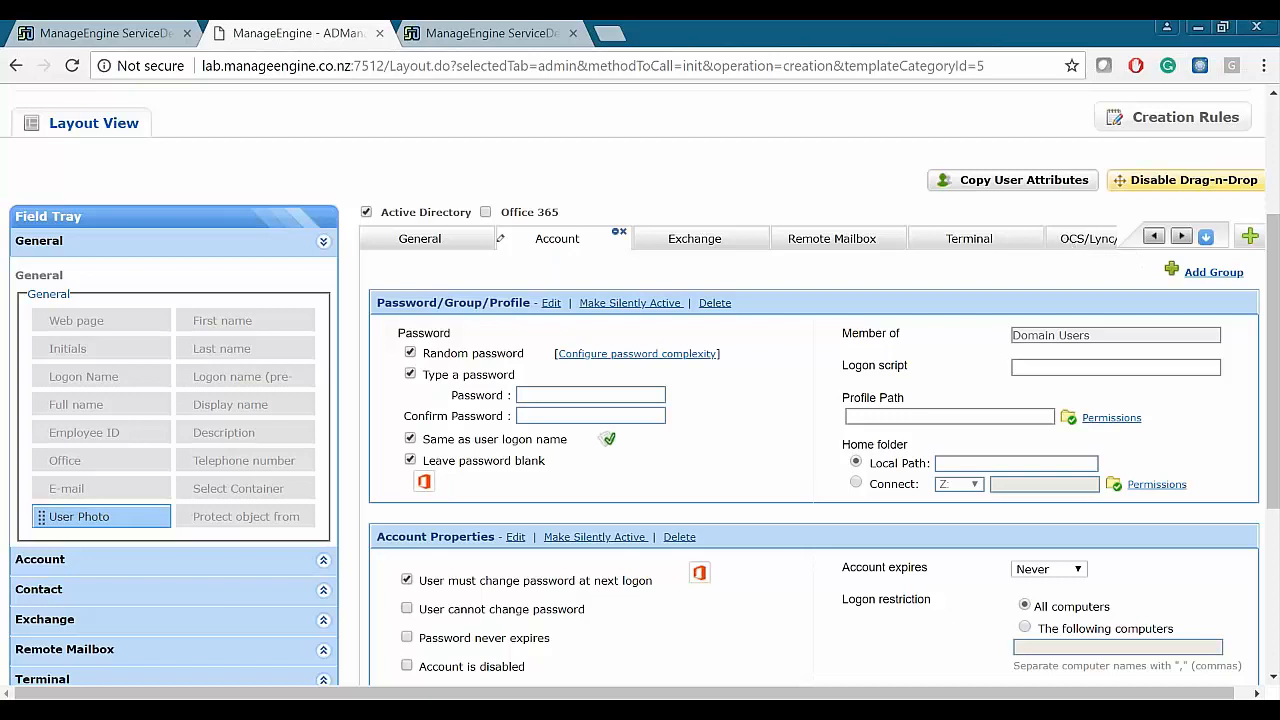
{"action": "left_click", "coordinate": [487, 214]}
{"action": "left_click", "coordinate": [689, 243]}
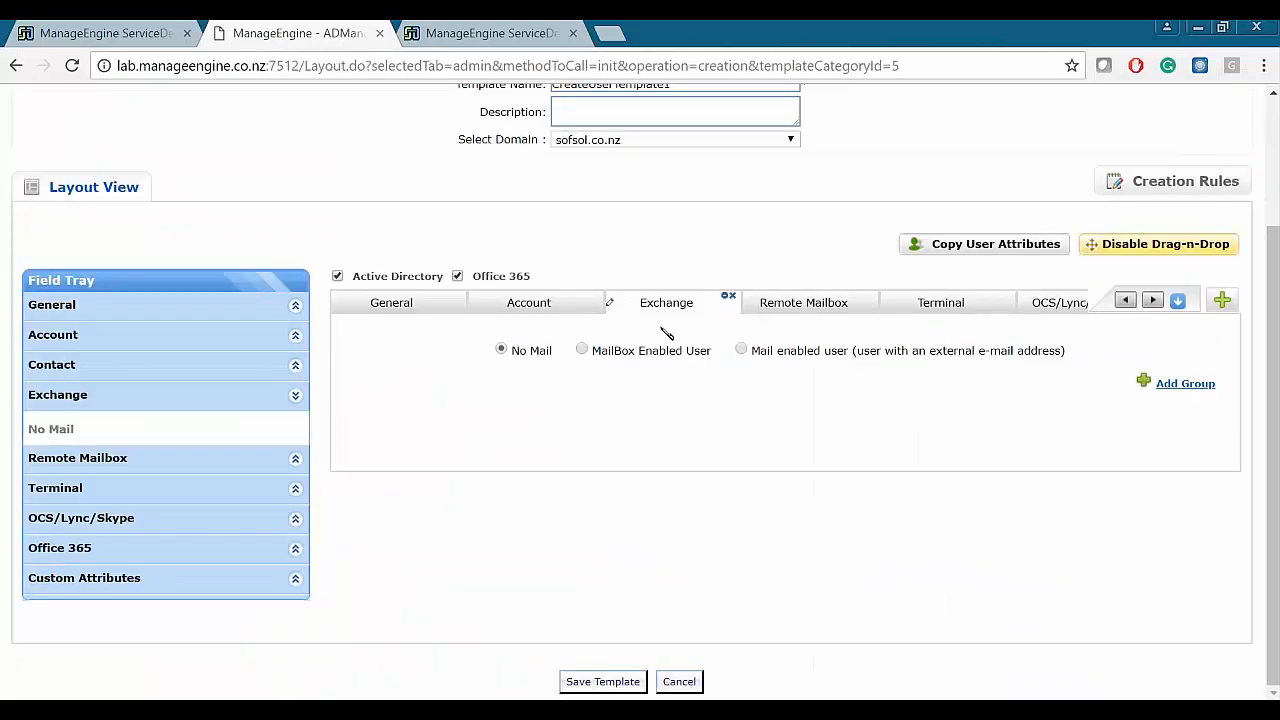
{"action": "left_click", "coordinate": [741, 350]}
- Assign new users to Skype for Business/Lync Server and return to the User Creation Templates list
{"action": "scroll", "coordinate": [700, 360], "scroll_direction": "down", "scroll_amount": 2}
{"action": "scroll", "coordinate": [650, 300], "scroll_direction": "up", "scroll_amount": 1}
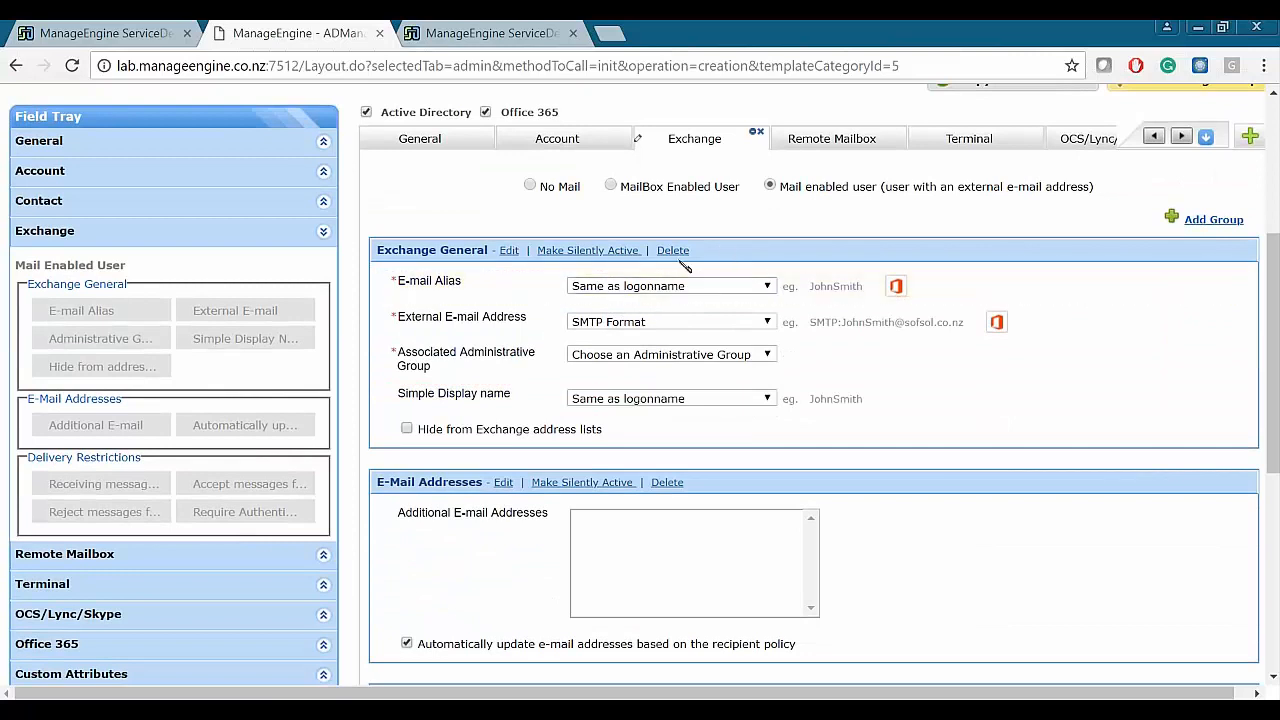
{"action": "scroll", "coordinate": [798, 218], "scroll_direction": "up", "scroll_amount": 1}
{"action": "scroll", "coordinate": [798, 218], "scroll_direction": "up", "scroll_amount": 2}
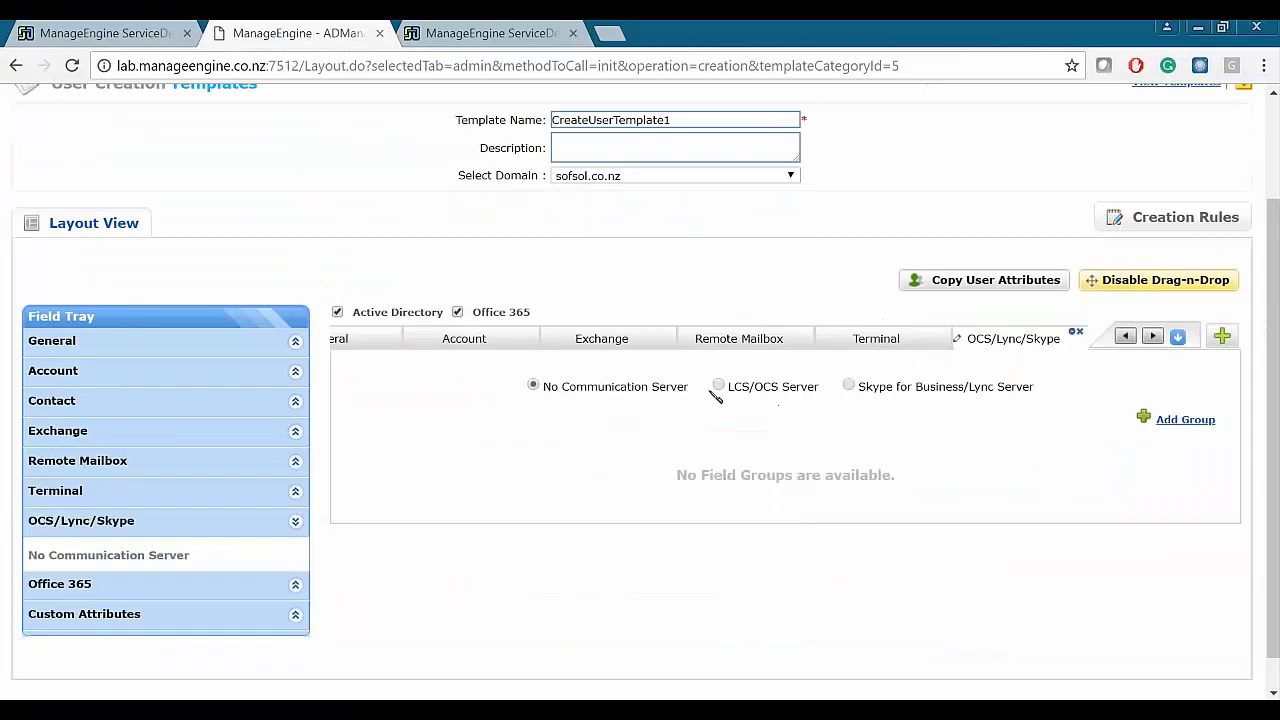
{"action": "left_click", "coordinate": [849, 386]}
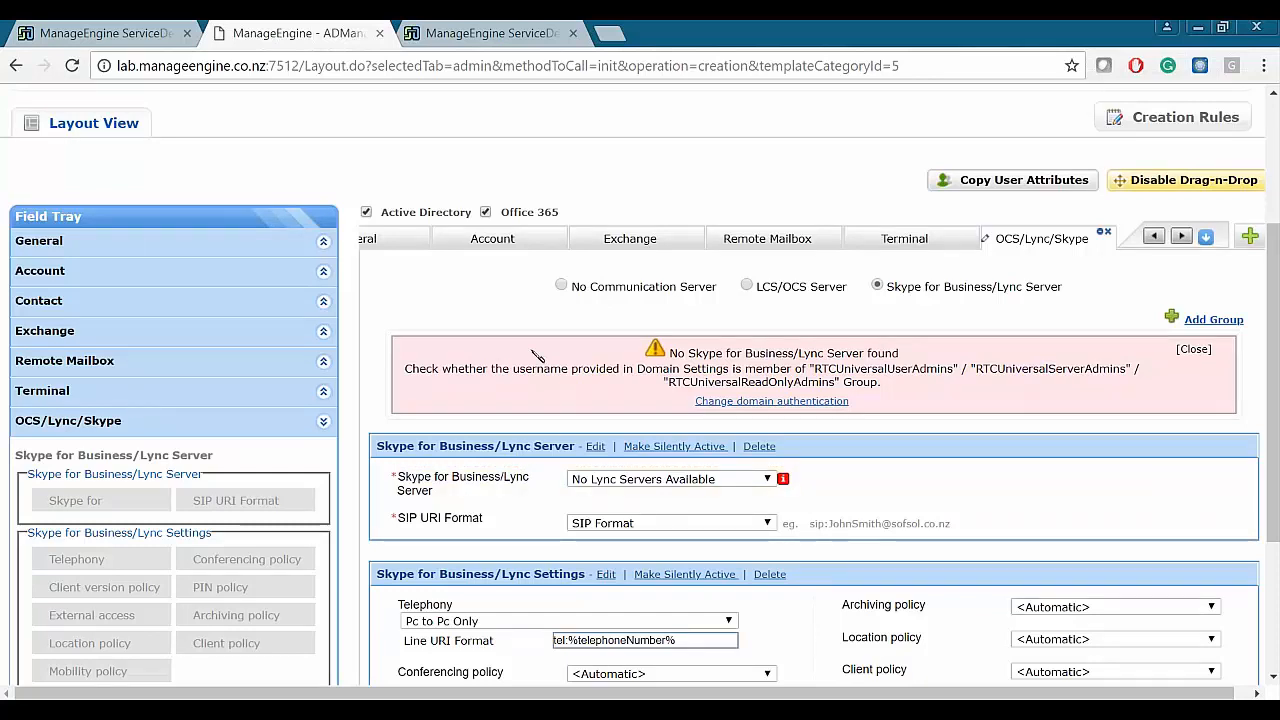
{"action": "scroll", "coordinate": [450, 280], "scroll_direction": "up", "scroll_amount": 3}
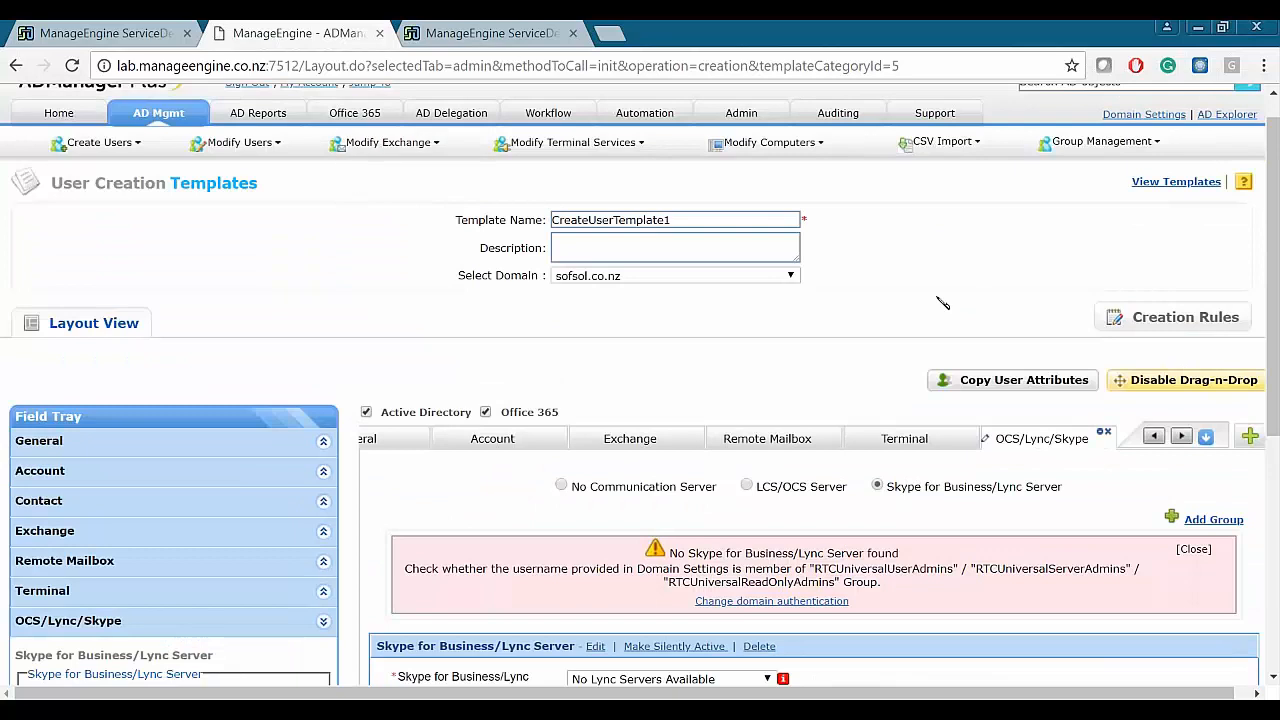
{"action": "left_click", "coordinate": [1168, 184]}
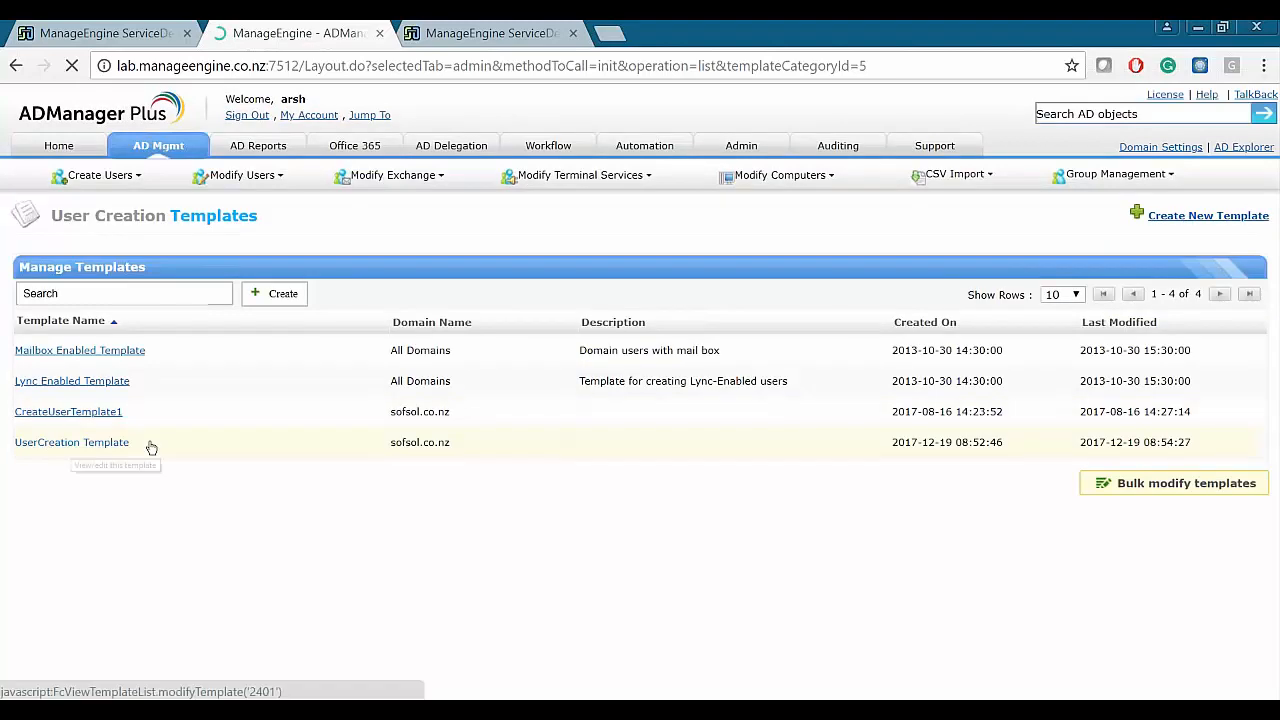
- Reopen CreateUserTemplate1 for review from the Manage Templates list of user creation templates
{"action": "left_click", "coordinate": [97, 443]}
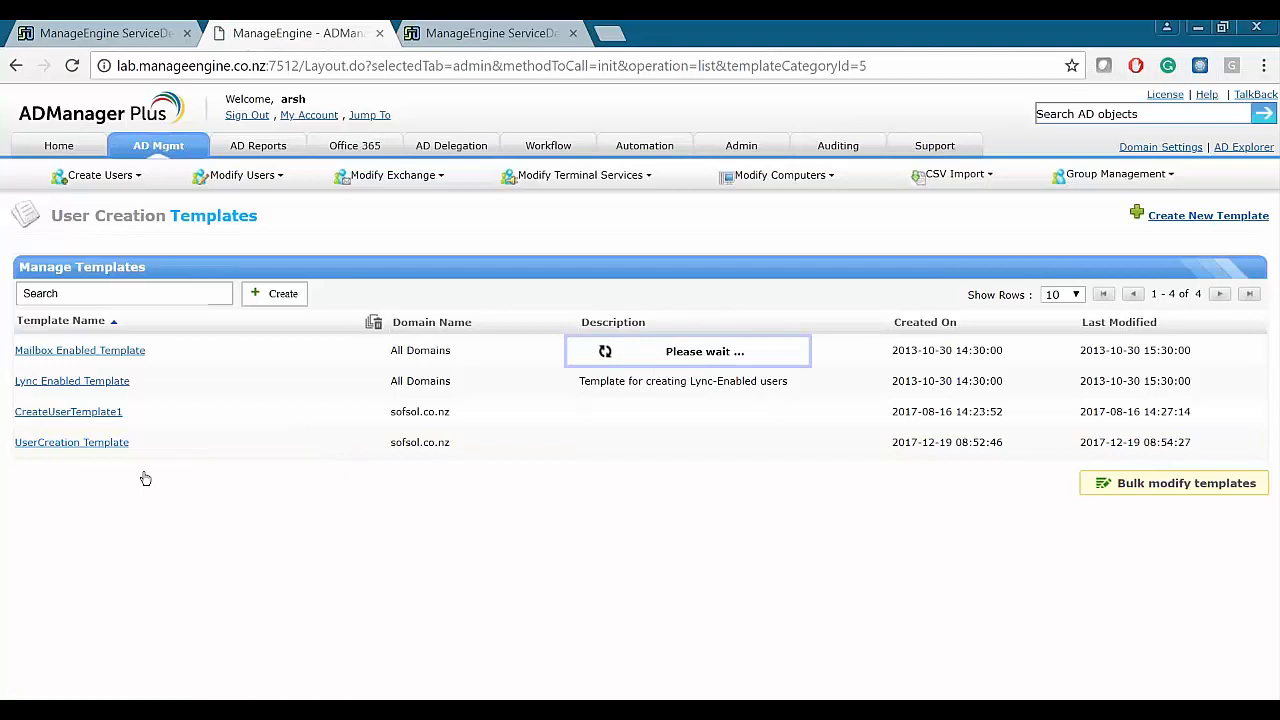
{"action": "left_click", "coordinate": [1150, 215]}
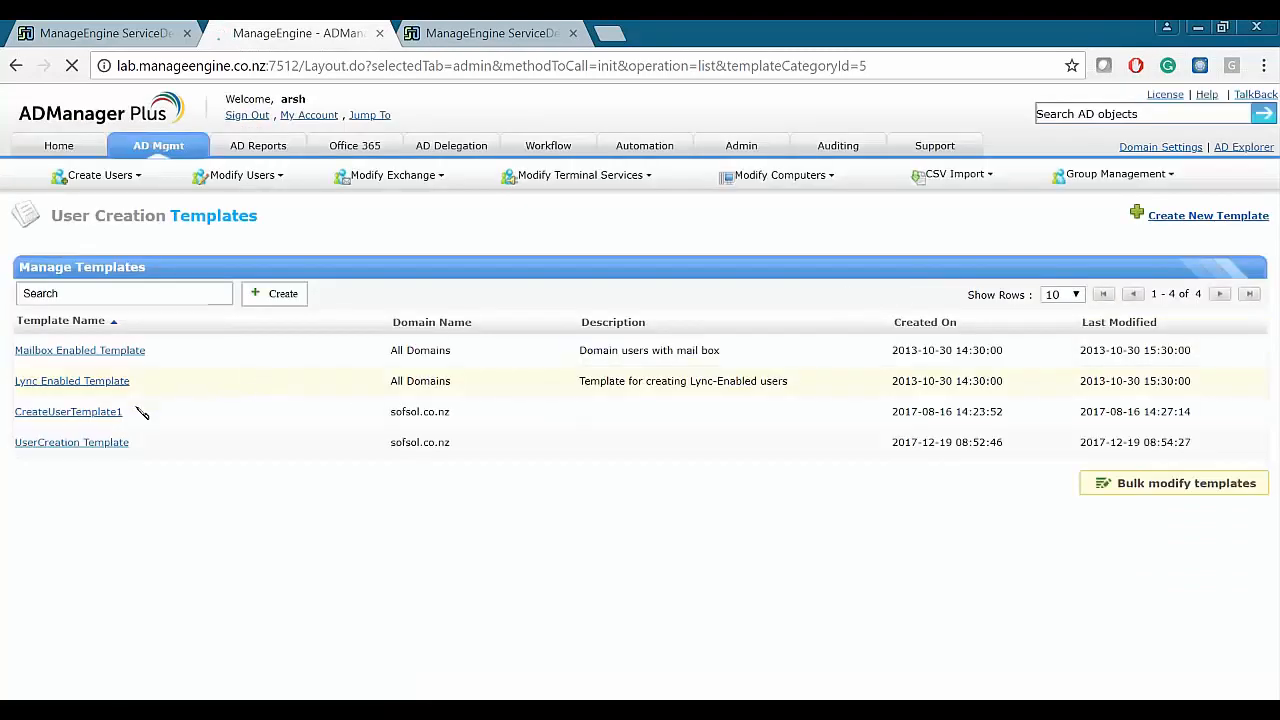
{"action": "left_click", "coordinate": [103, 419]}
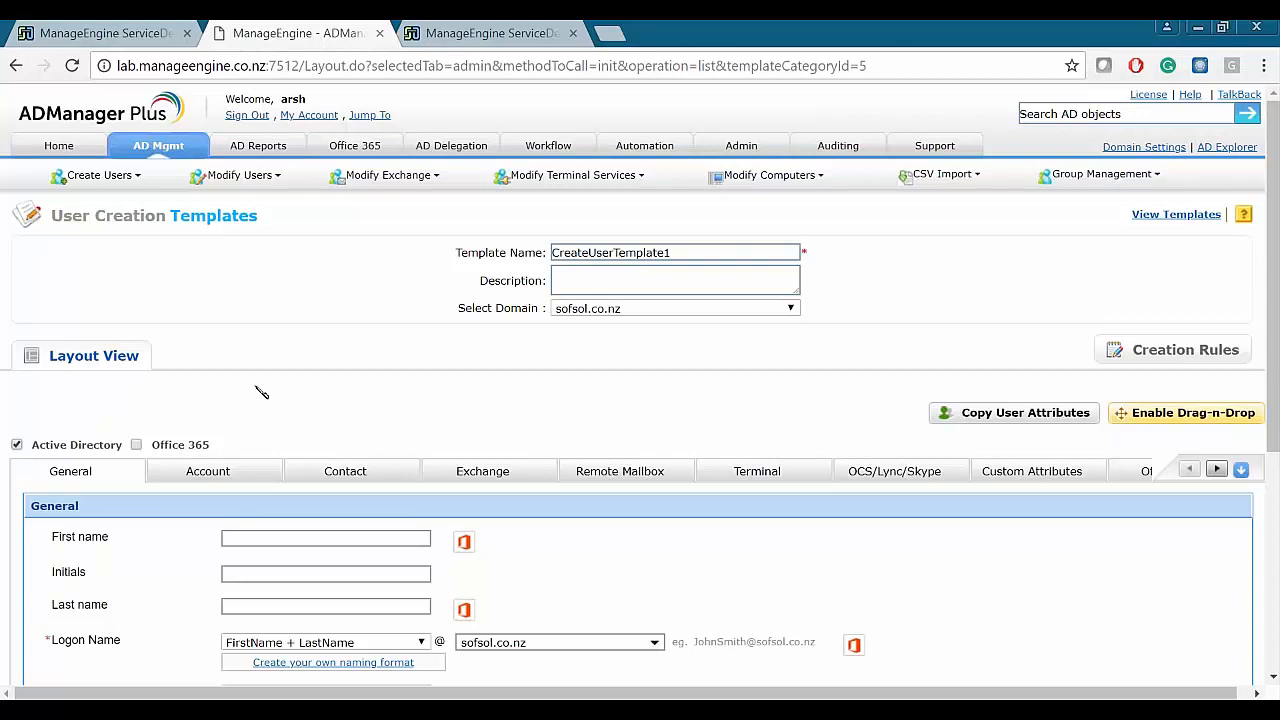
{"action": "scroll", "coordinate": [362, 407], "scroll_direction": "down", "scroll_amount": 4}
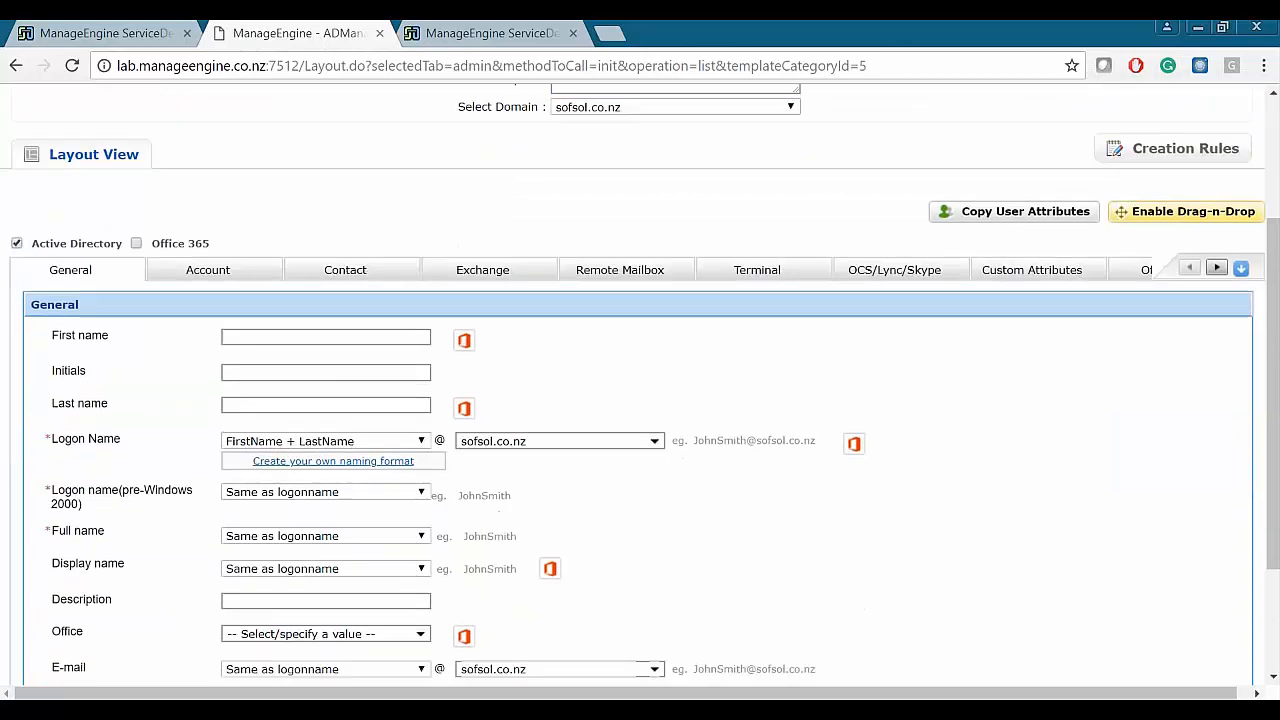
{"action": "scroll", "coordinate": [491, 409], "scroll_direction": "up", "scroll_amount": 1}
{"action": "scroll", "coordinate": [255, 222], "scroll_direction": "up", "scroll_amount": 1}
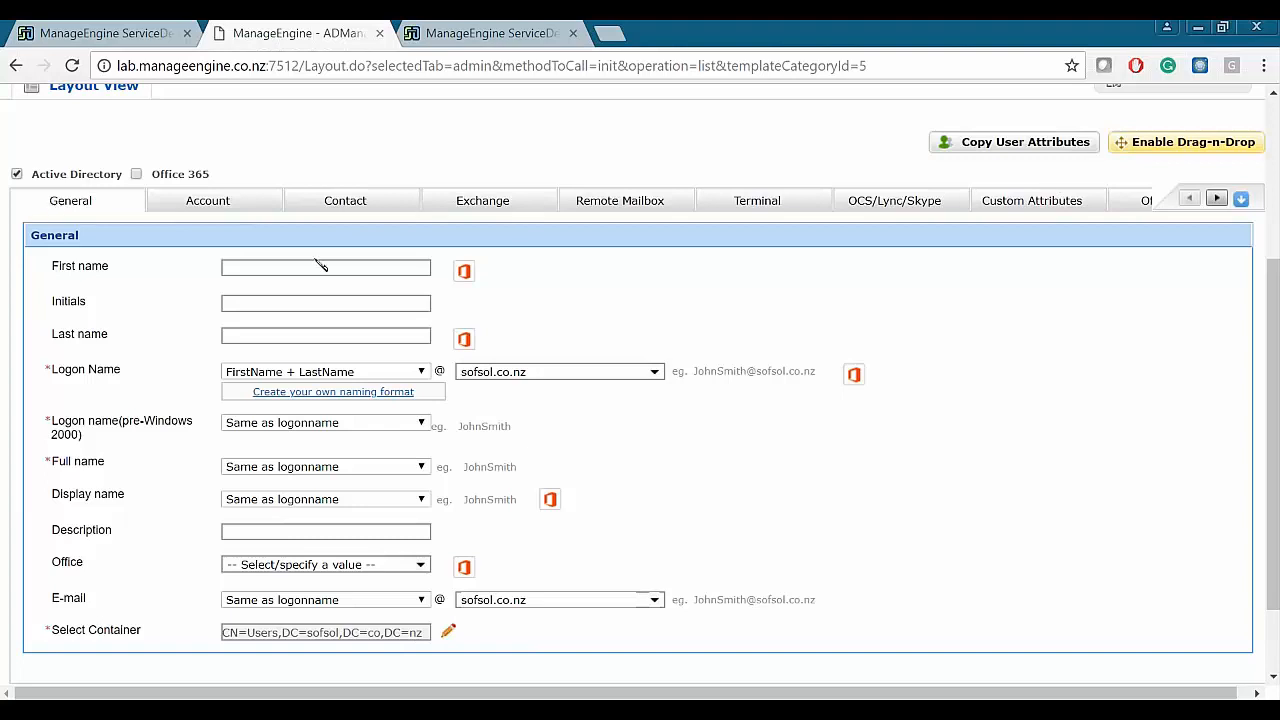
{"action": "left_click_drag", "start_coordinate": [55, 272], "coordinate": [171, 637]}
{"action": "left_click", "coordinate": [170, 638]}
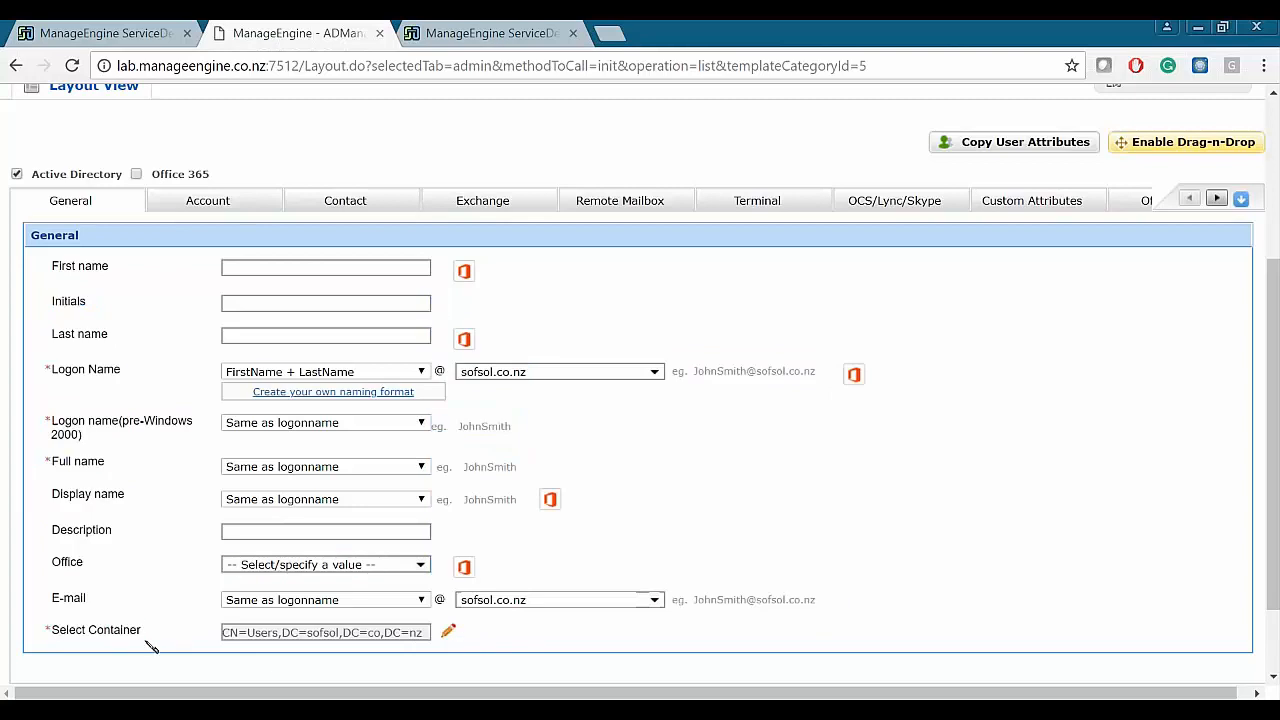
{"action": "left_click", "coordinate": [450, 634]}
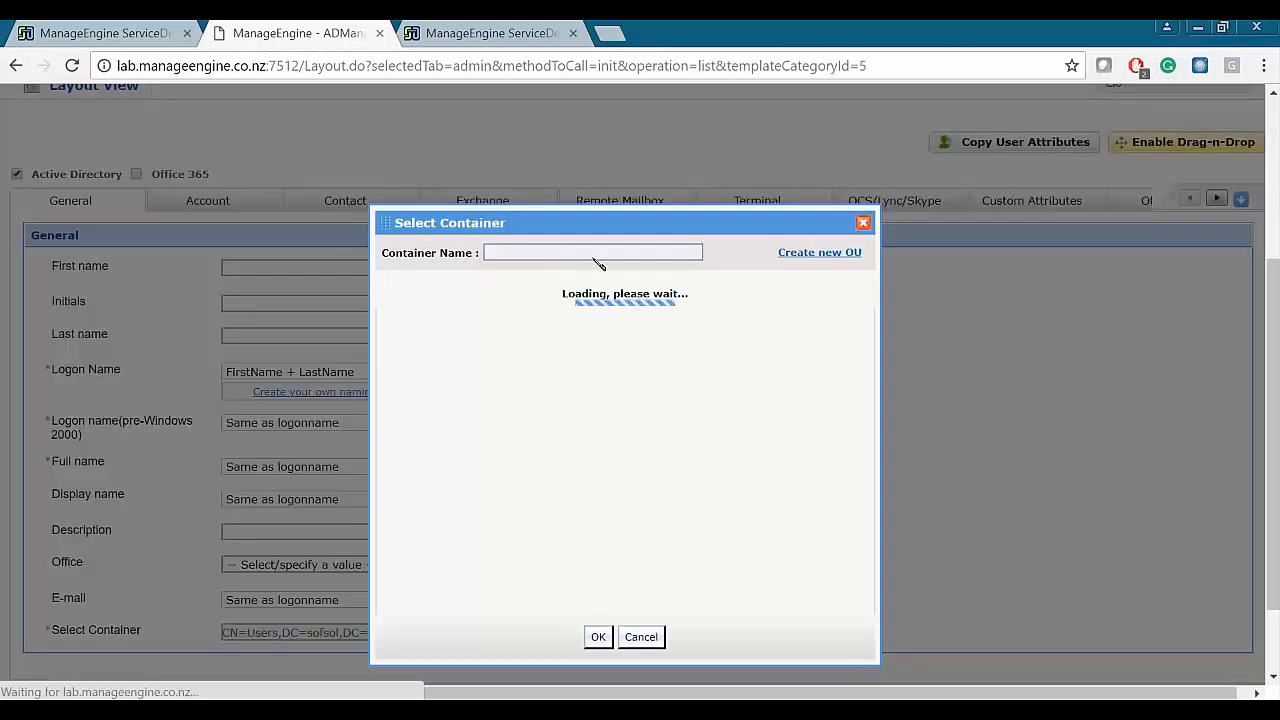
{"action": "scroll", "coordinate": [450, 480], "scroll_direction": "down", "scroll_amount": 5}
{"action": "left_click", "coordinate": [597, 500]}
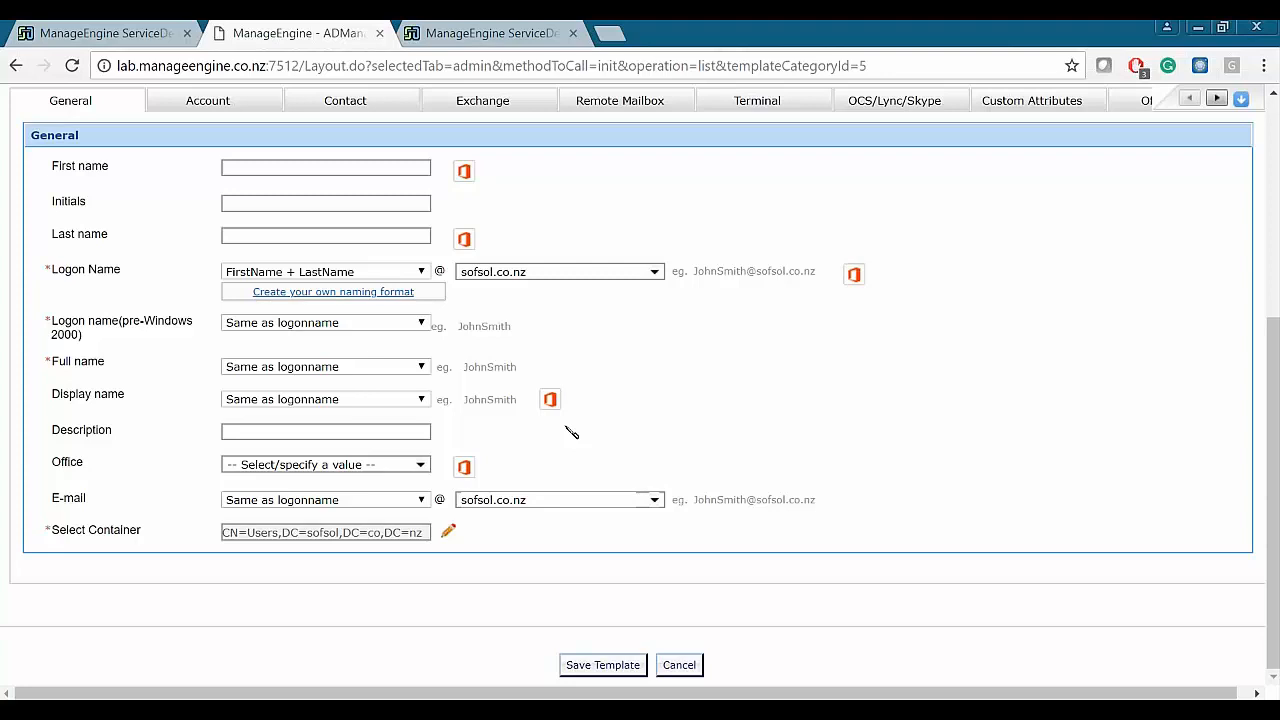
{"action": "scroll", "coordinate": [571, 434], "scroll_direction": "up", "scroll_amount": 2}
{"action": "scroll", "coordinate": [491, 400], "scroll_direction": "up", "scroll_amount": 2}
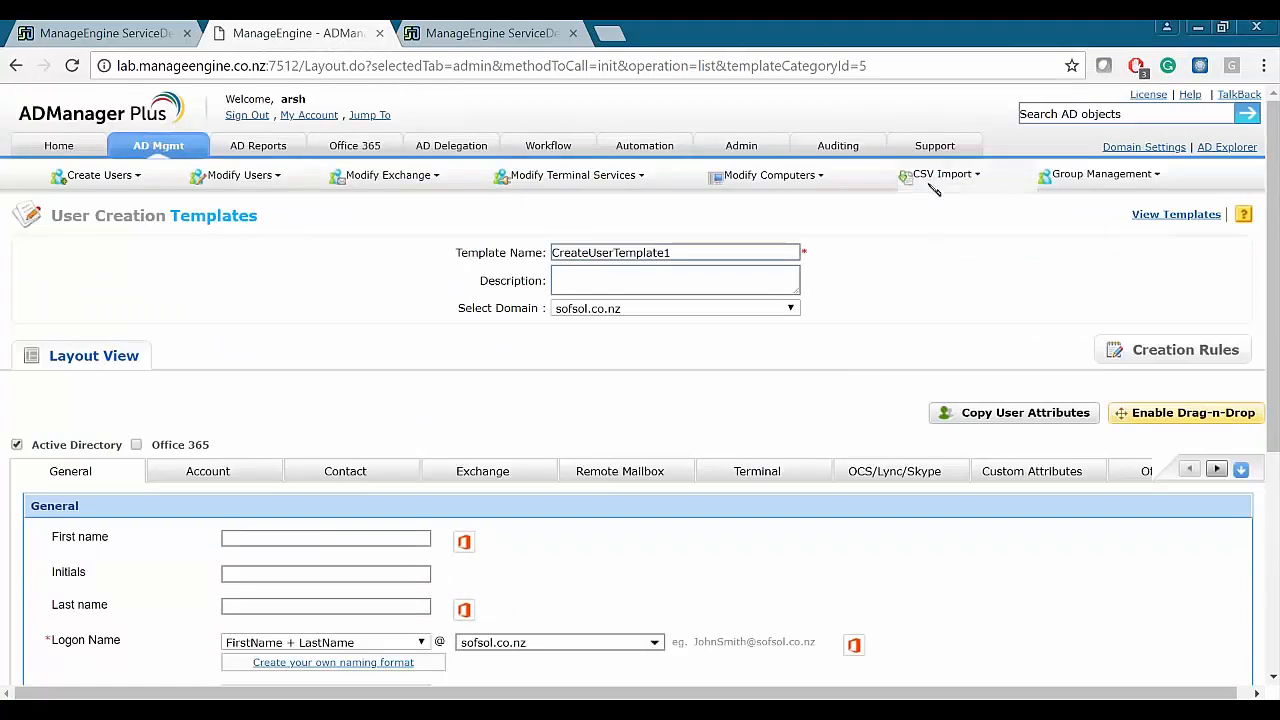
- Check the ServiceDesk Plus integration: server ITSMMEAKL01, port 7520, tight integration turned on
{"action": "left_click", "coordinate": [741, 146]}
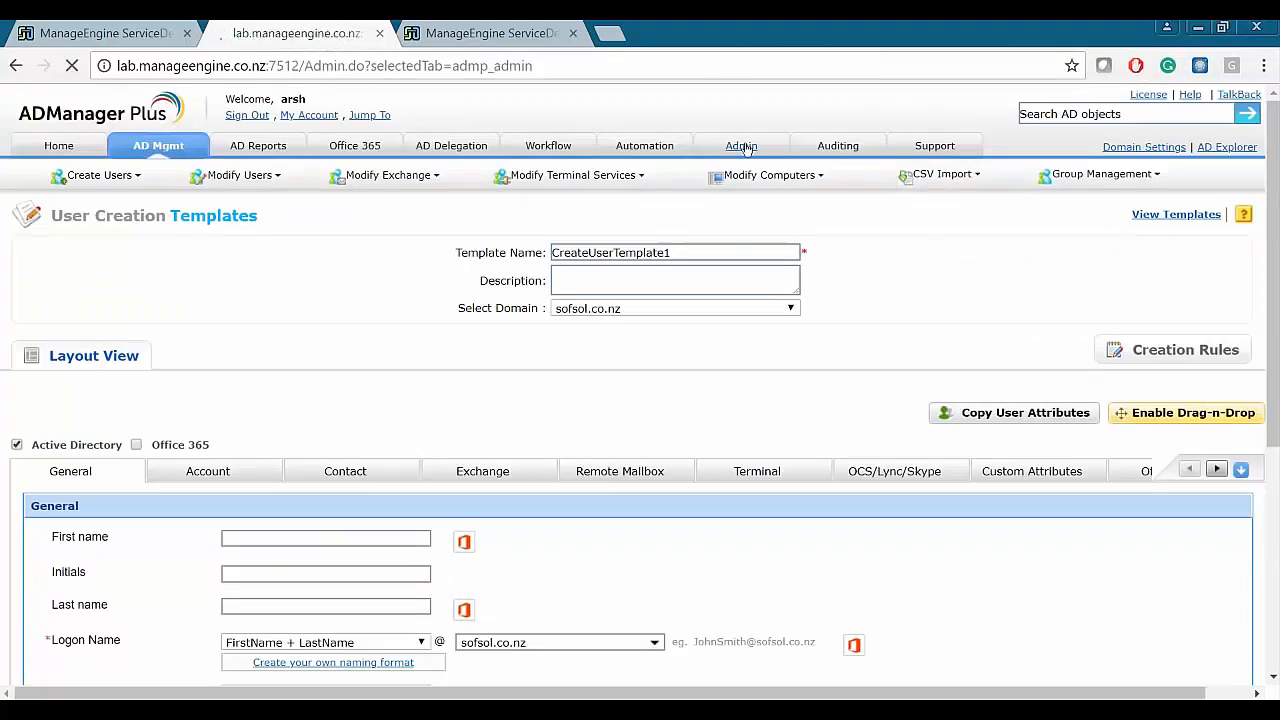
{"action": "left_click", "coordinate": [120, 35]}
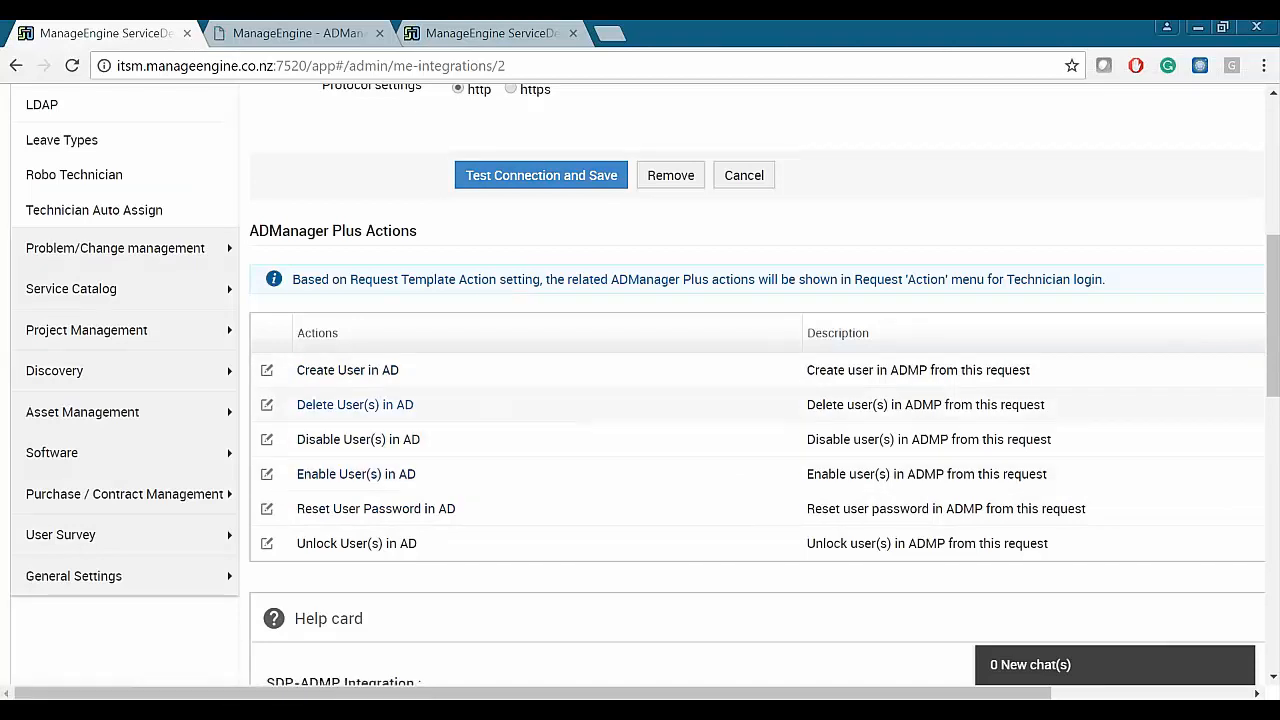
{"action": "left_click", "coordinate": [290, 33]}
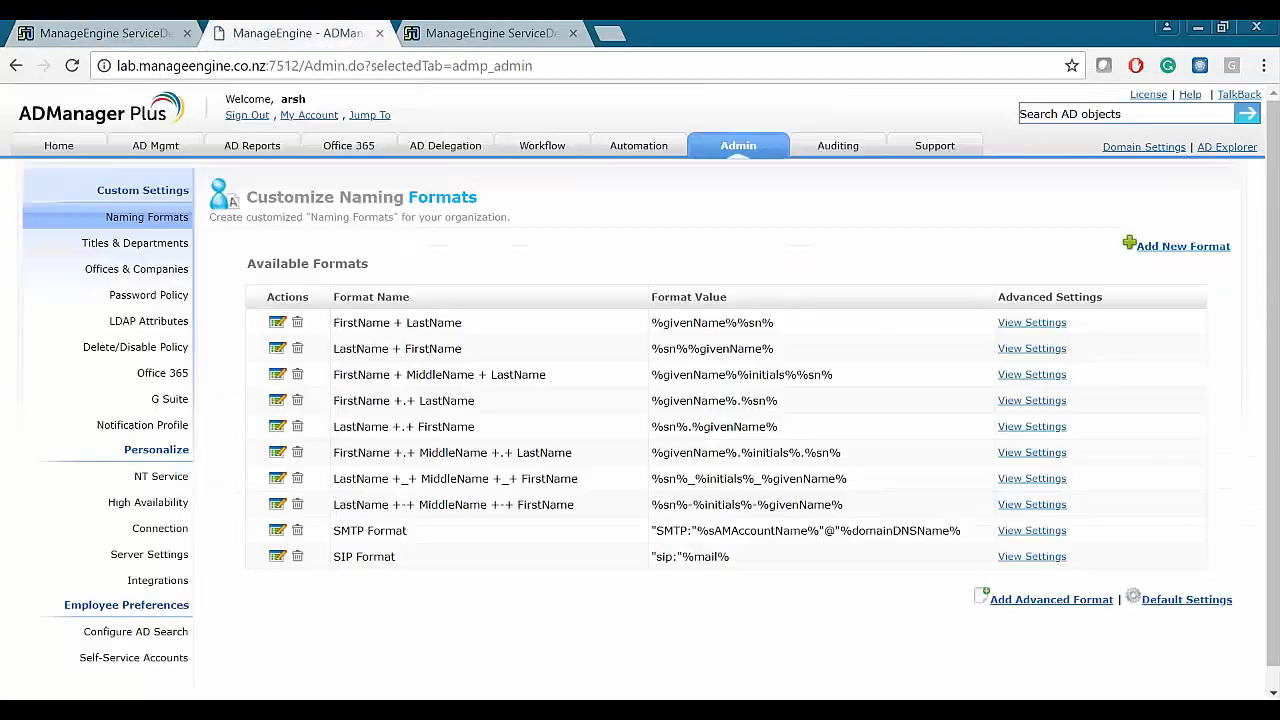
{"action": "left_click", "coordinate": [149, 554]}
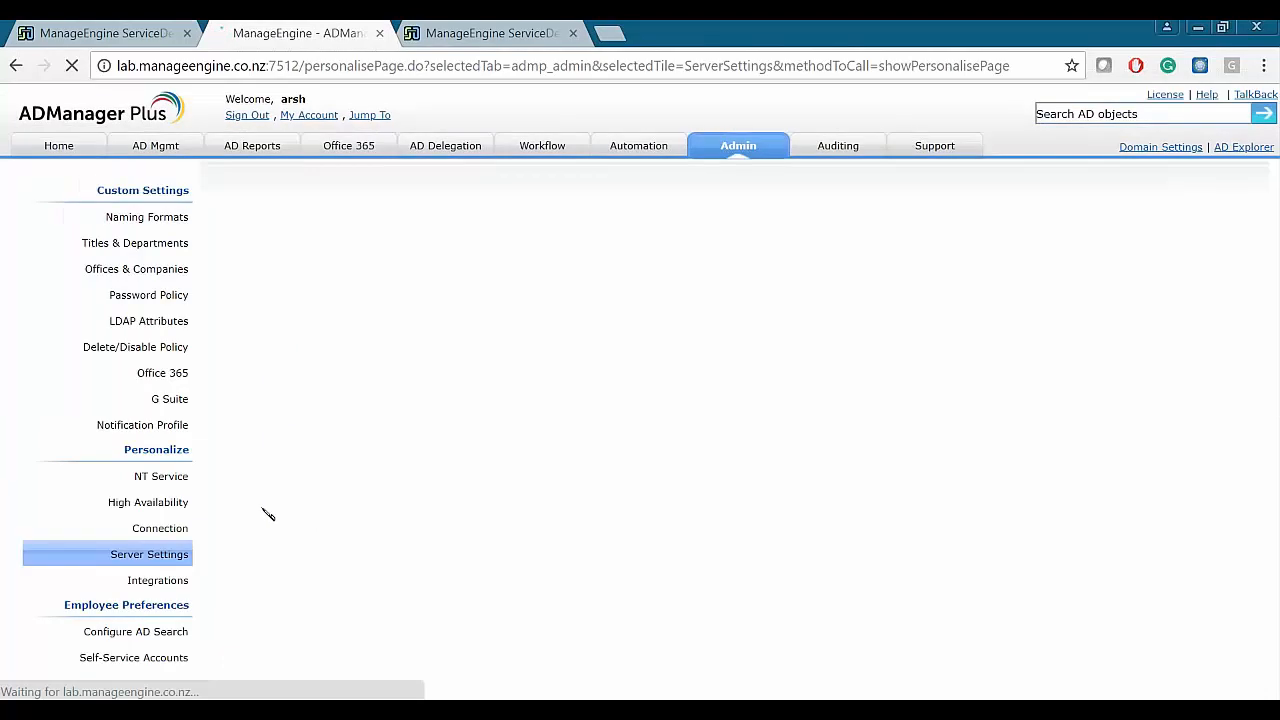
{"action": "left_click", "coordinate": [160, 582]}
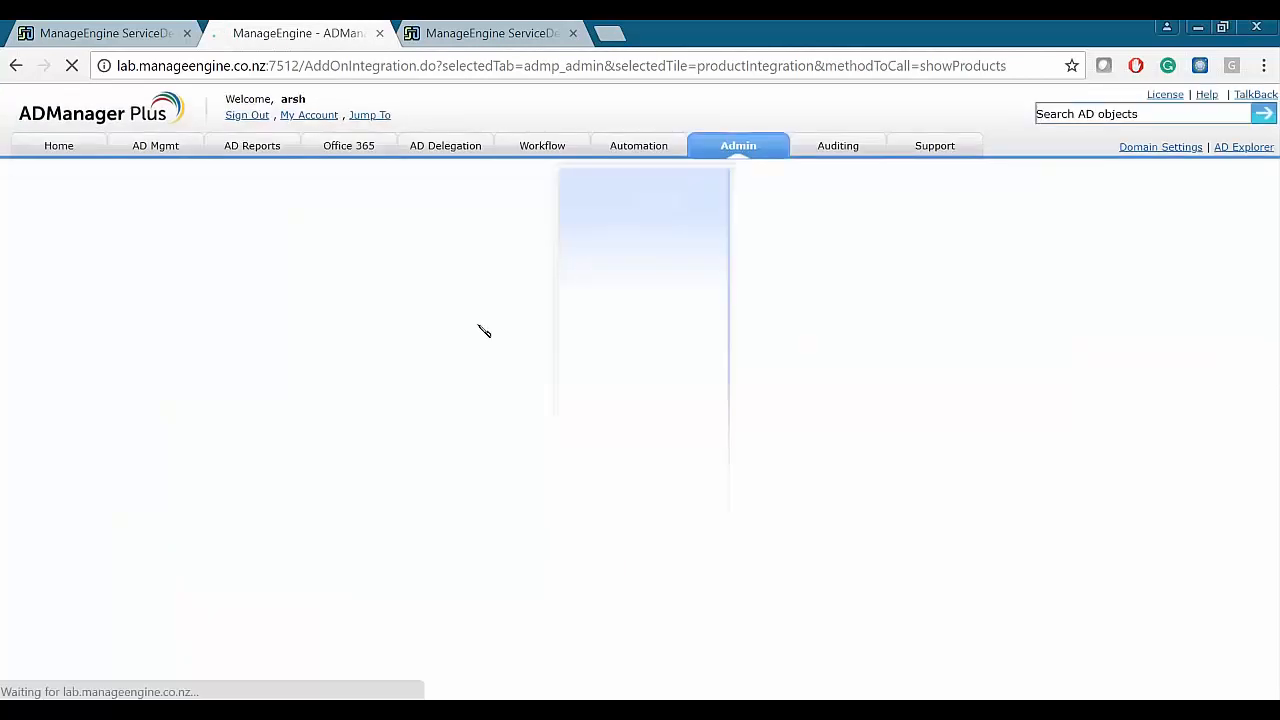
{"action": "left_click", "coordinate": [348, 343]}
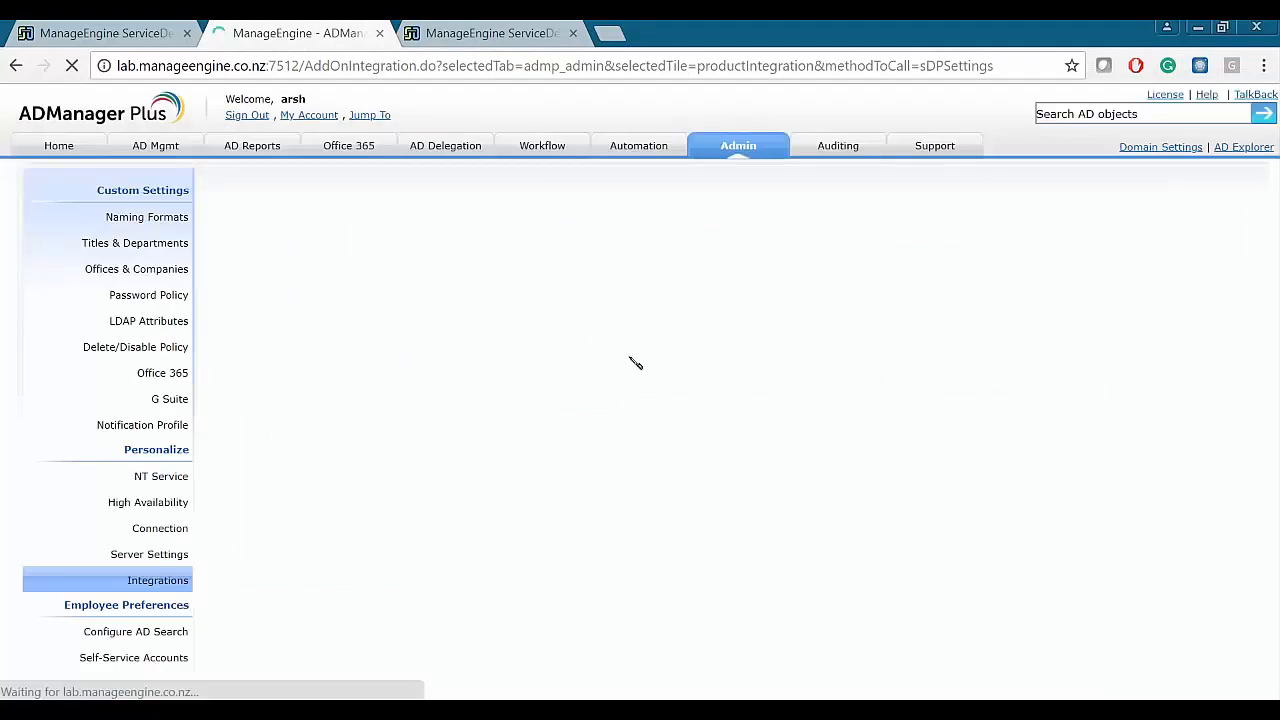
{"action": "left_click", "coordinate": [564, 504]}
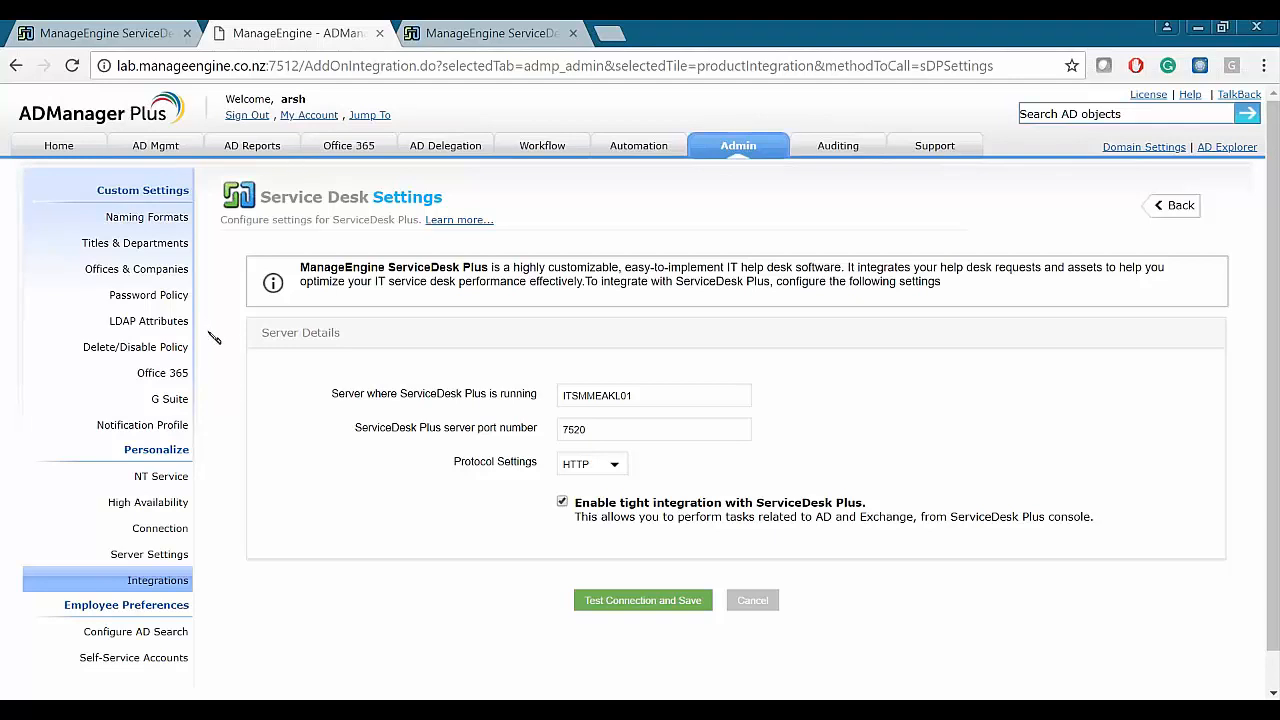
- Switch back to ServiceDesk Plus and go to its requests list
{"action": "left_click", "coordinate": [145, 38]}
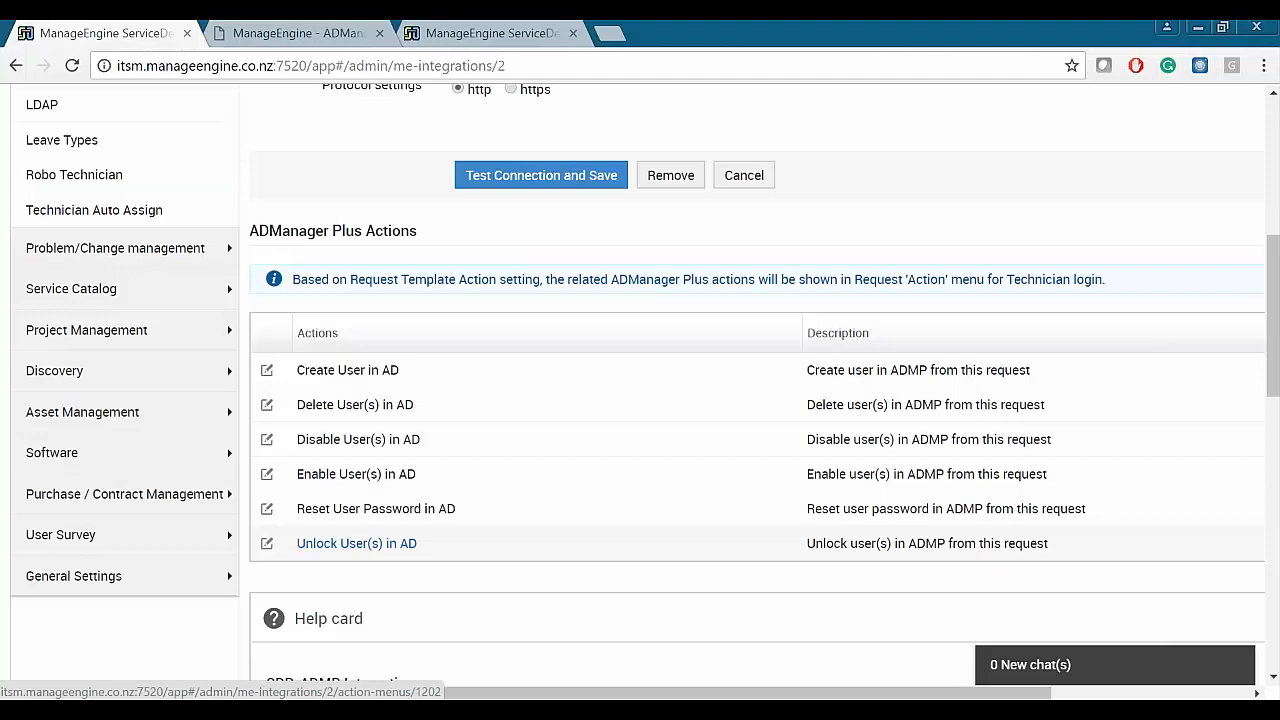
{"action": "scroll", "coordinate": [357, 543], "scroll_direction": "up", "scroll_amount": 10}
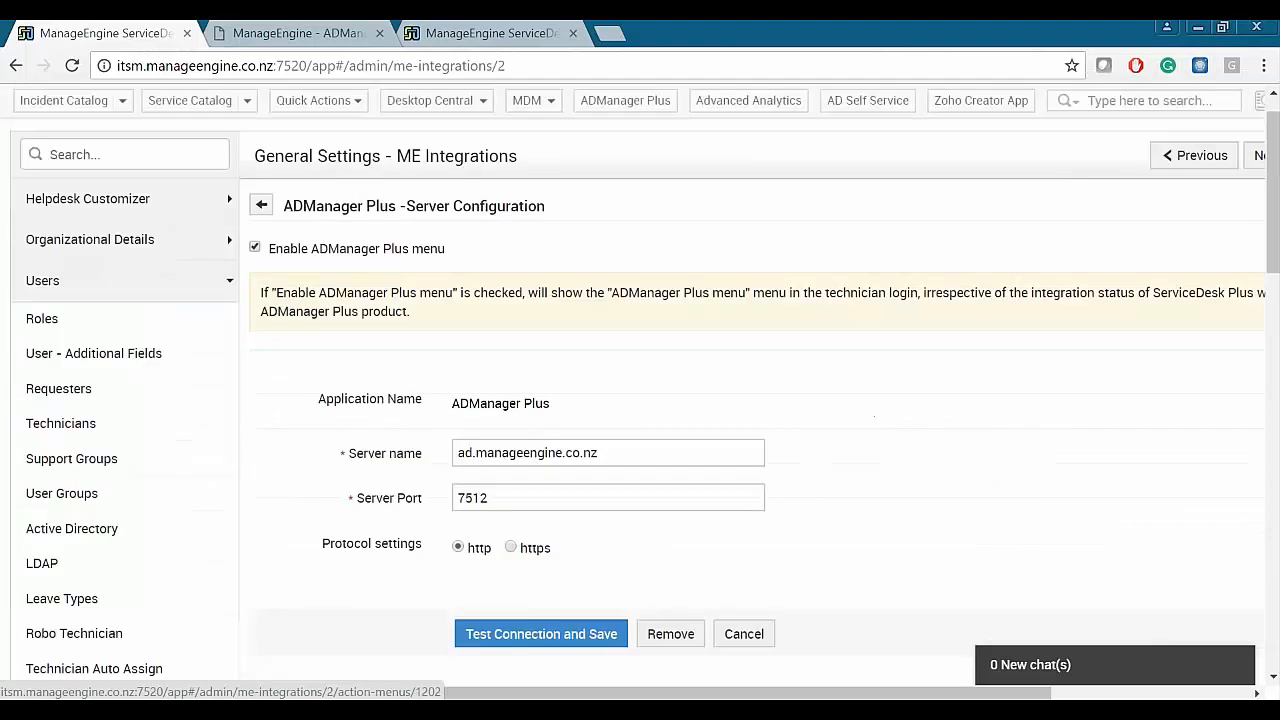
{"action": "left_click", "coordinate": [318, 105]}
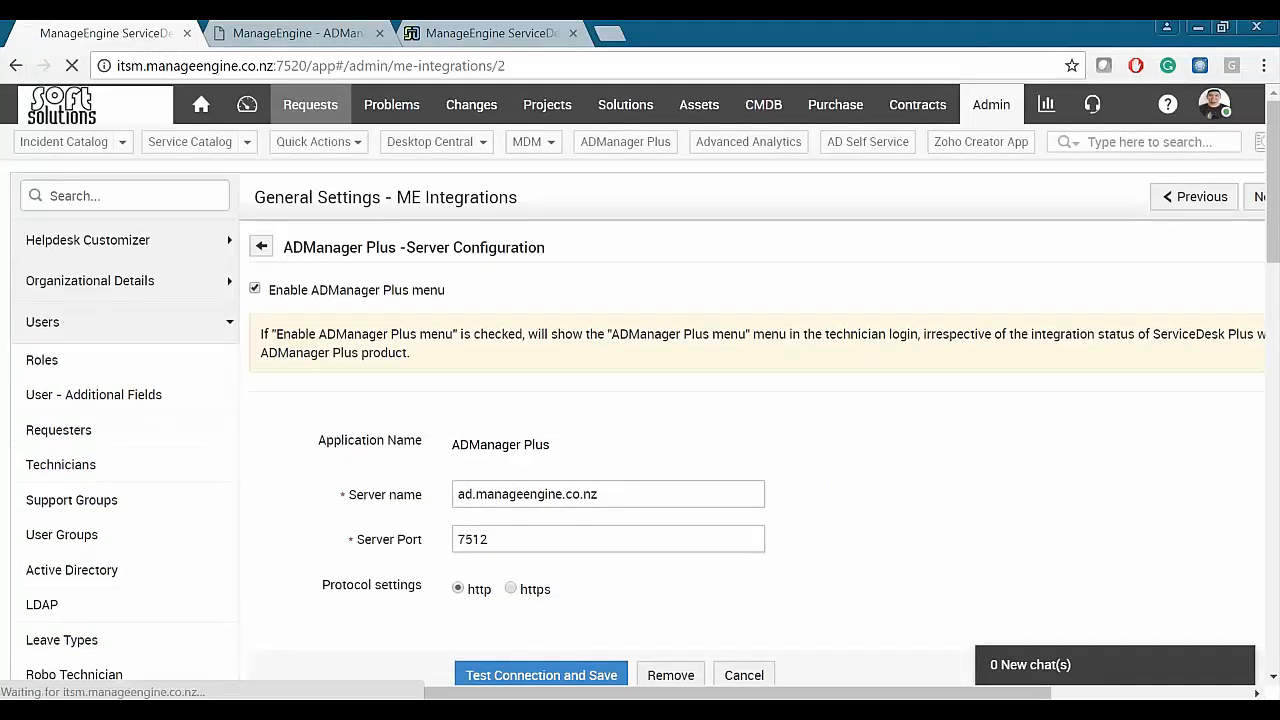
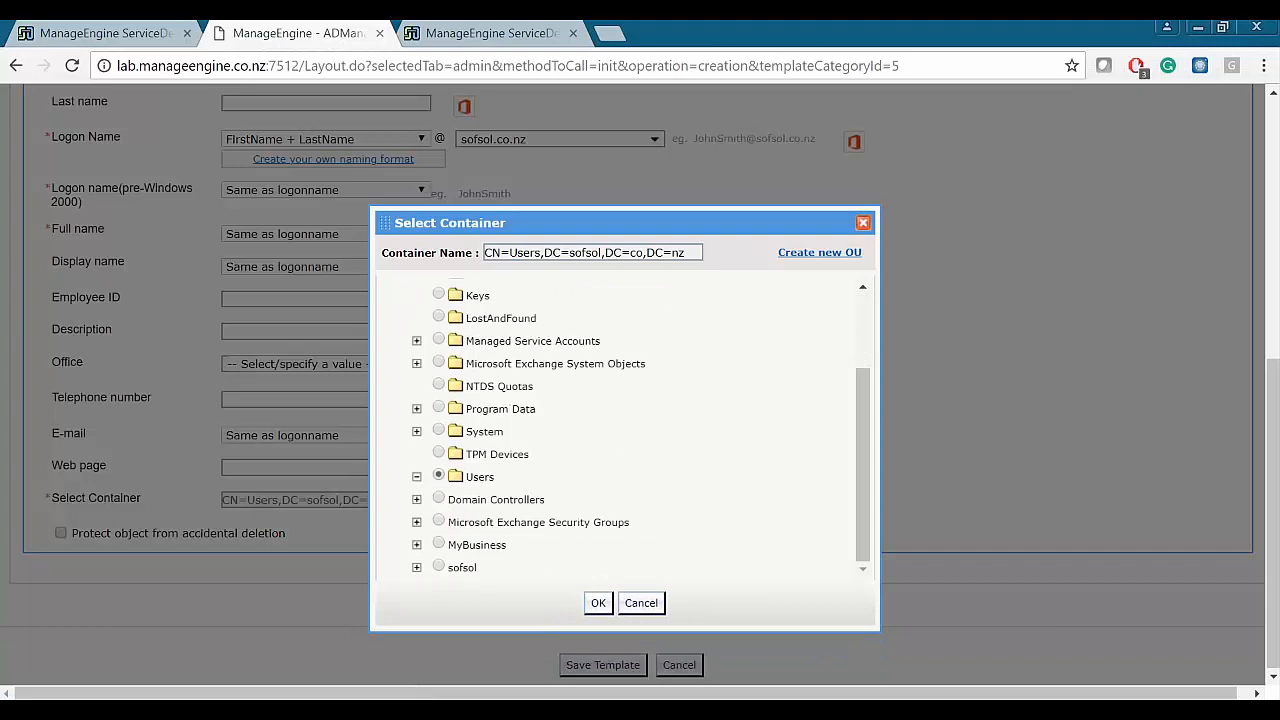
- Pick the CRM OU under sofsol as the container, then go to ServiceDesk's open requests list
{"action": "left_click", "coordinate": [416, 477]}
{"action": "left_click", "coordinate": [438, 567]}
{"action": "left_click", "coordinate": [416, 567]}
{"action": "scroll", "coordinate": [450, 500], "scroll_direction": "down", "scroll_amount": 3}
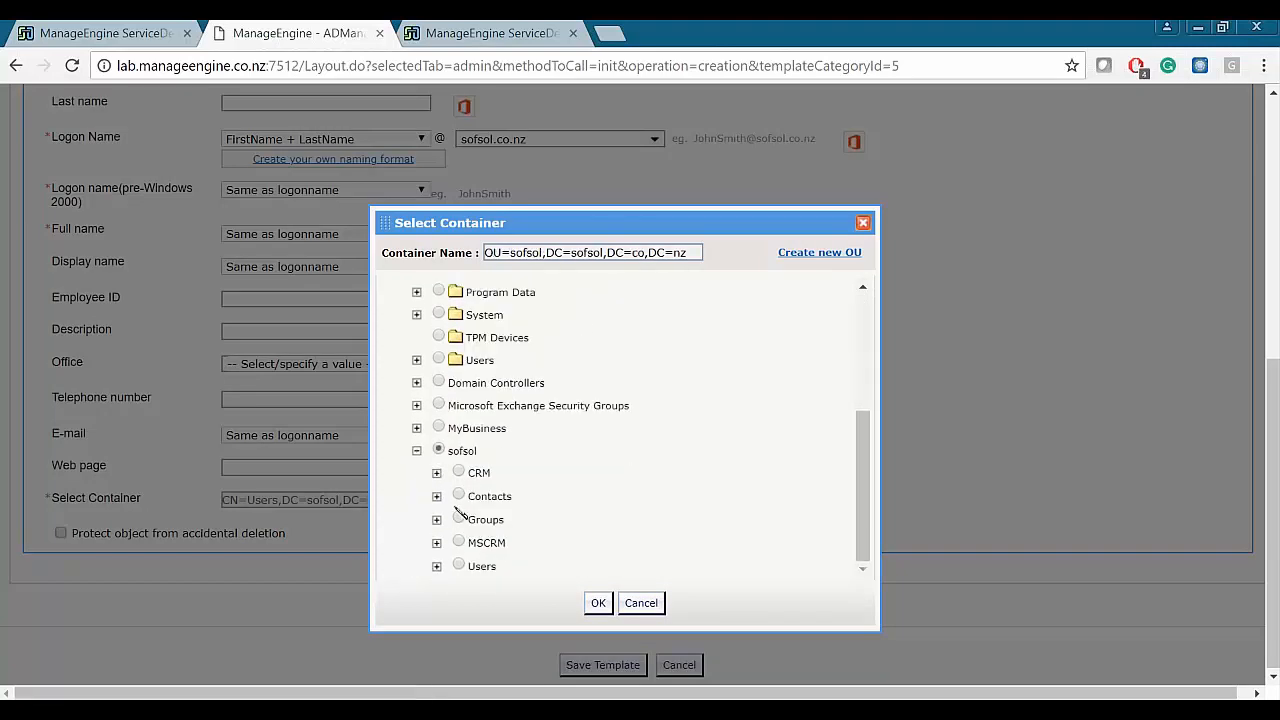
{"action": "left_click", "coordinate": [458, 473]}
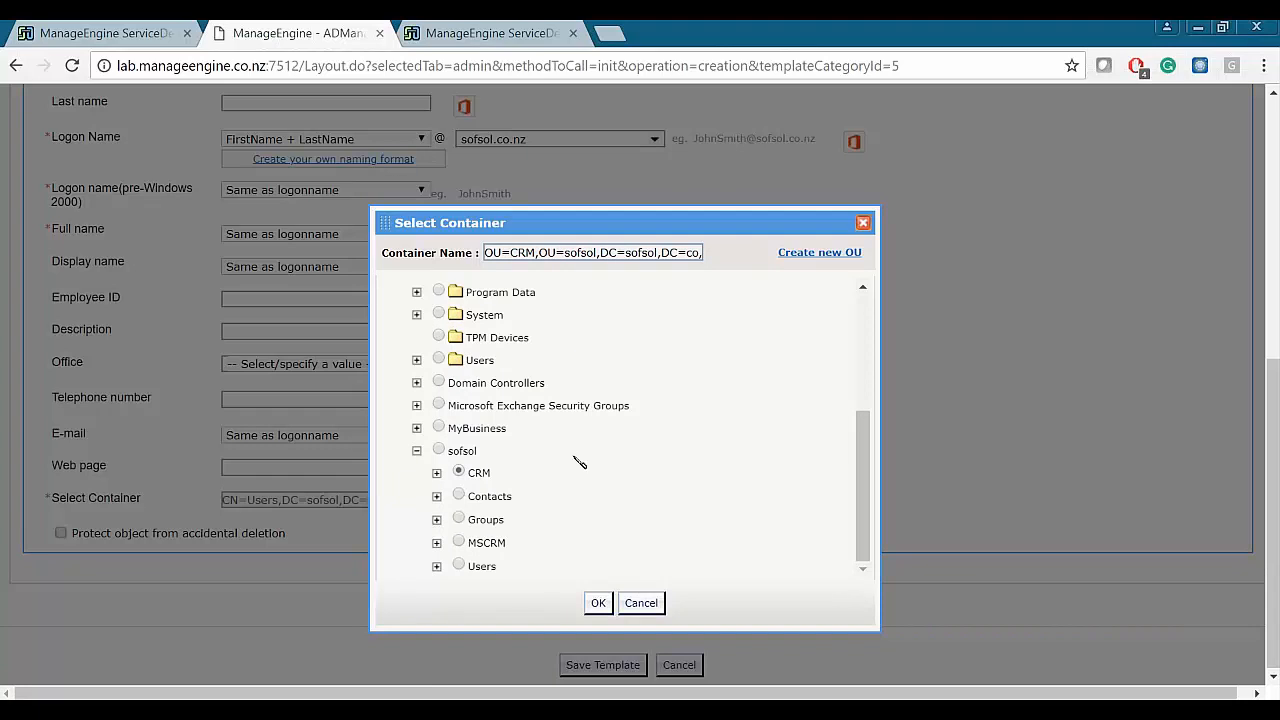
{"action": "left_click", "coordinate": [120, 33]}
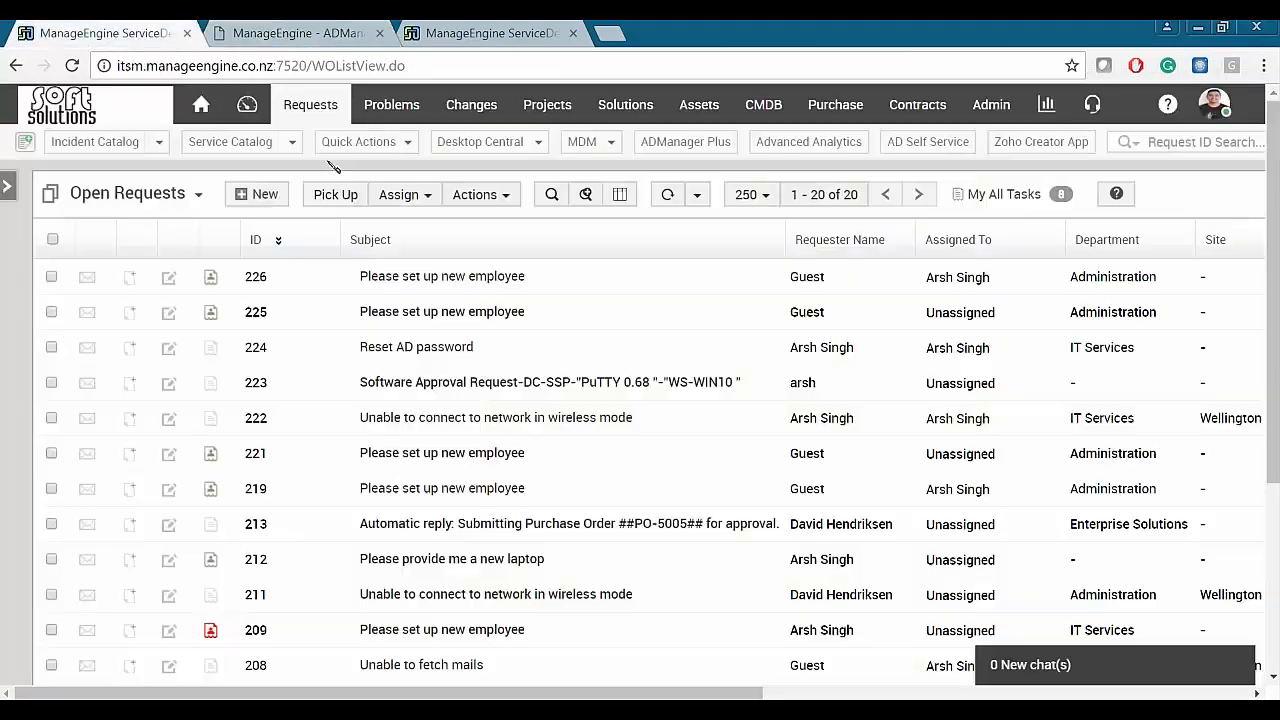
- Open request 226, 'Please set up new employee', and choose Create User in AD from Actions
{"action": "left_click", "coordinate": [450, 282]}
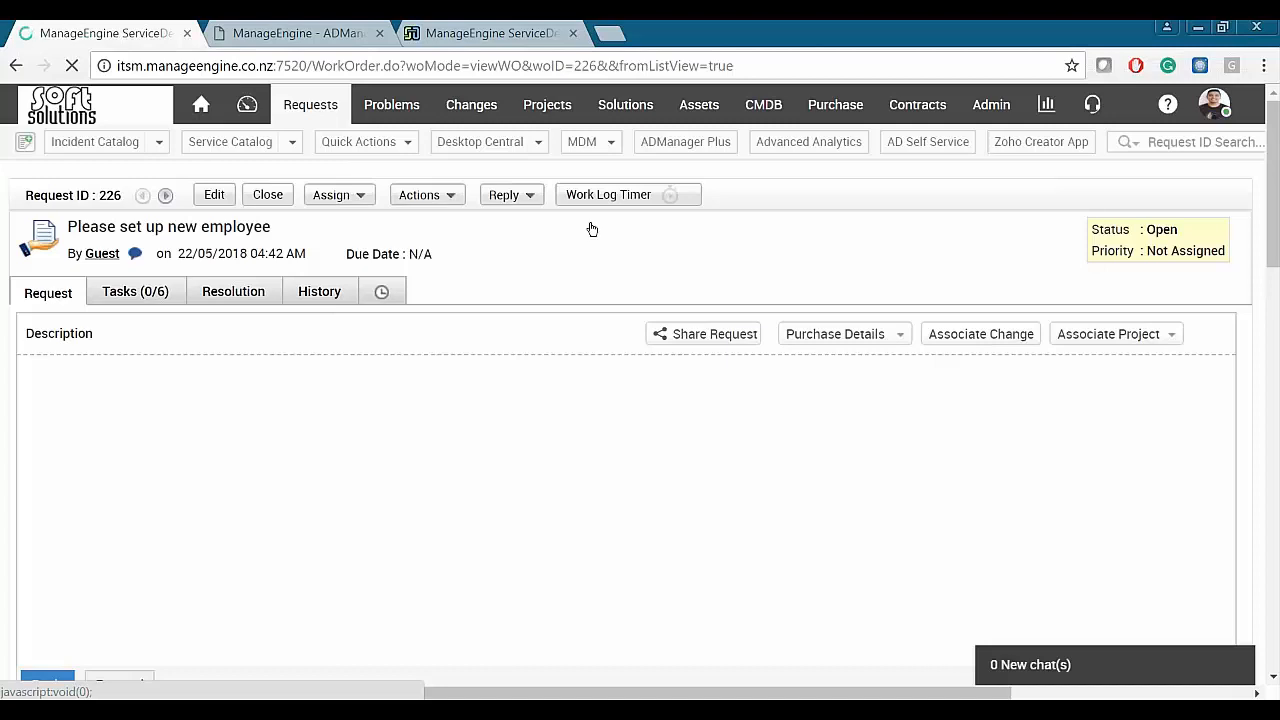
{"action": "left_click", "coordinate": [452, 195]}
{"action": "scroll", "coordinate": [502, 560], "scroll_direction": "down", "scroll_amount": 1}
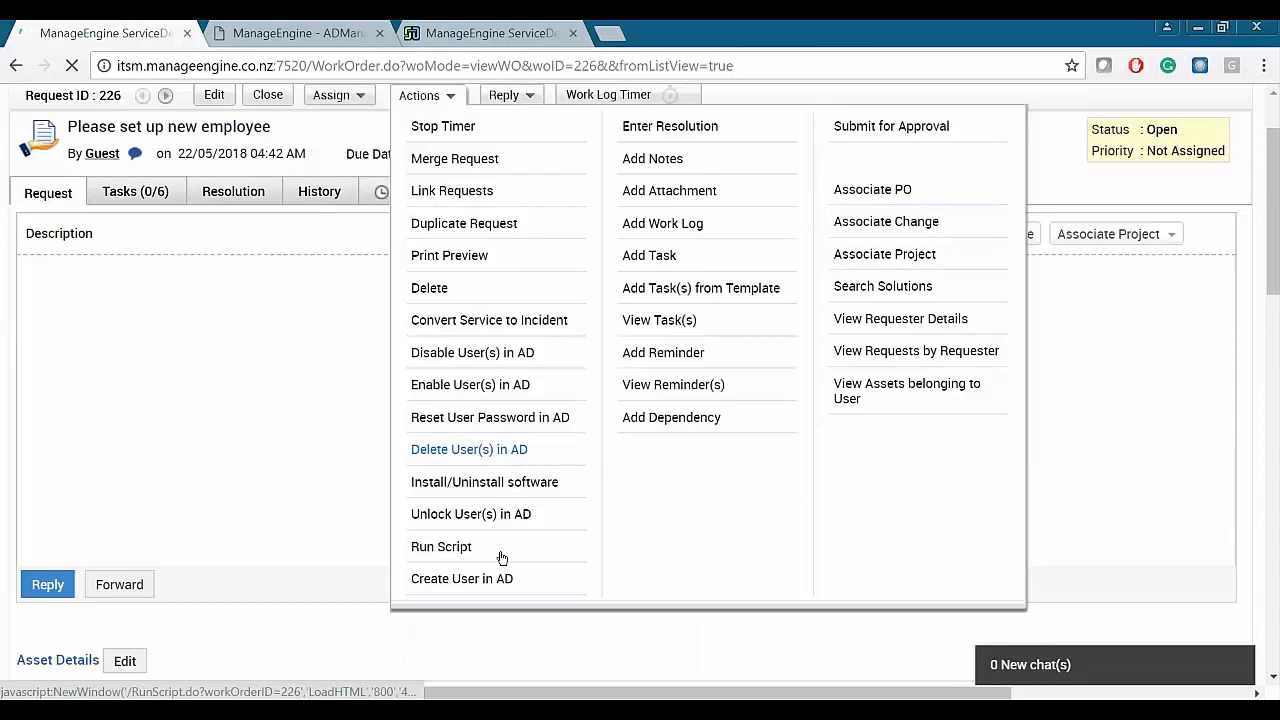
{"action": "left_click", "coordinate": [462, 584]}
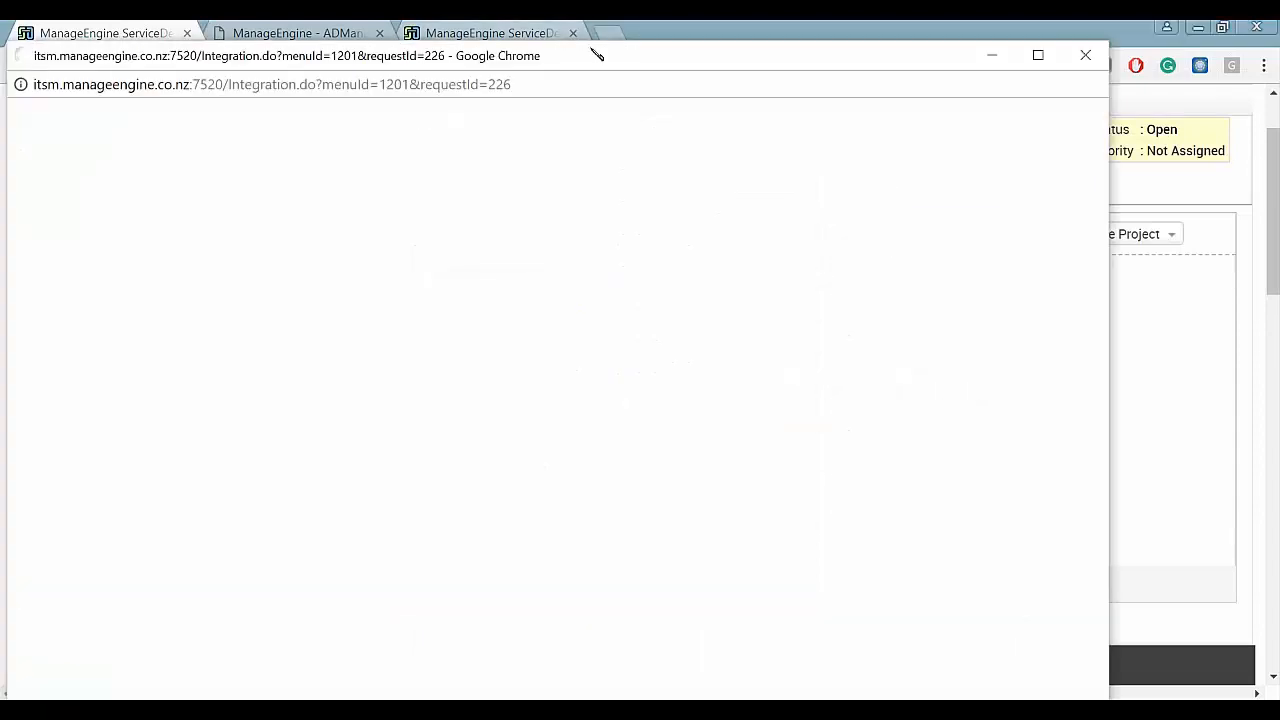
- Move the Create New AD User Account window and apply CreateUserTemplate1 to it
{"action": "left_click_drag", "start_coordinate": [609, 132], "coordinate": [697, 51]}
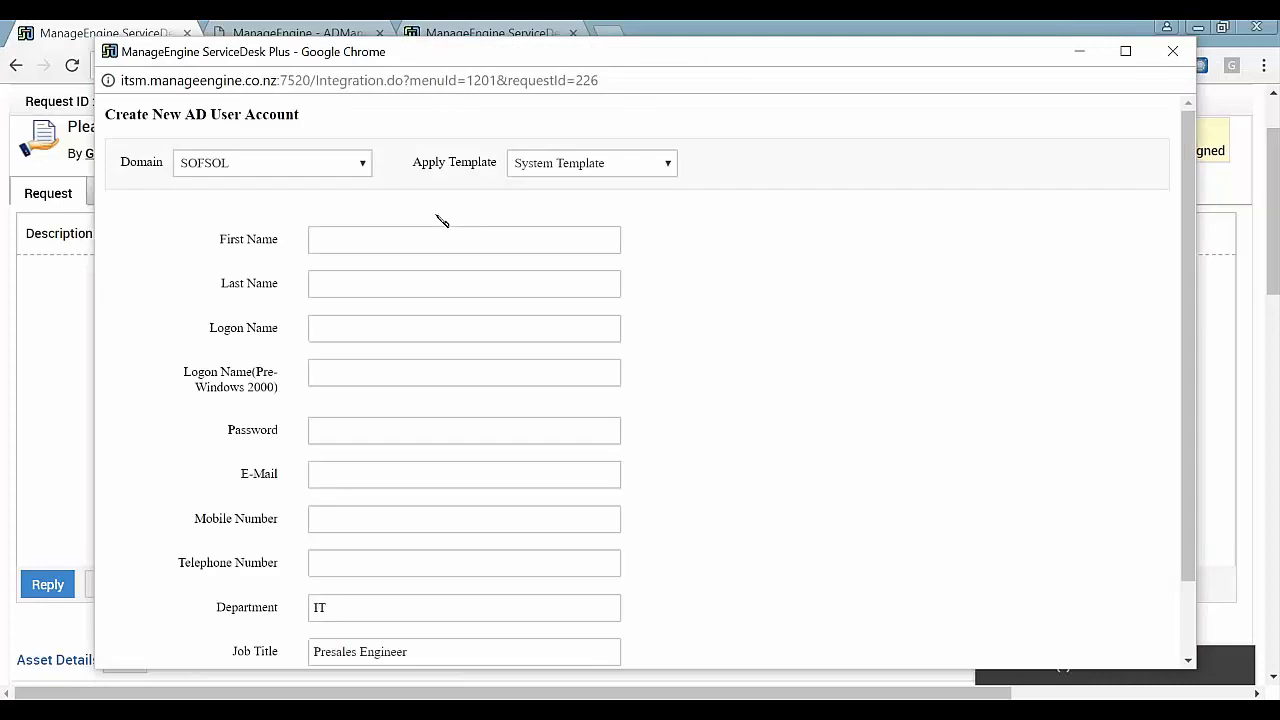
{"action": "left_click", "coordinate": [600, 164]}
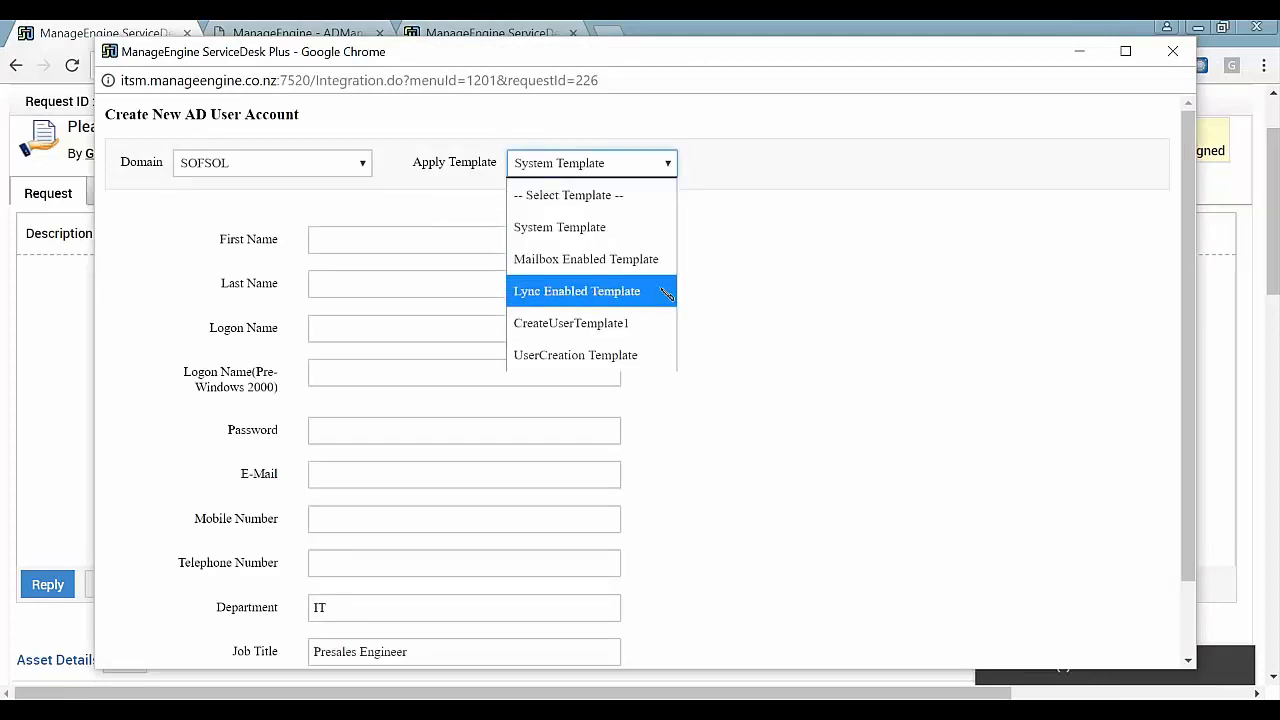
{"action": "left_click", "coordinate": [630, 323]}
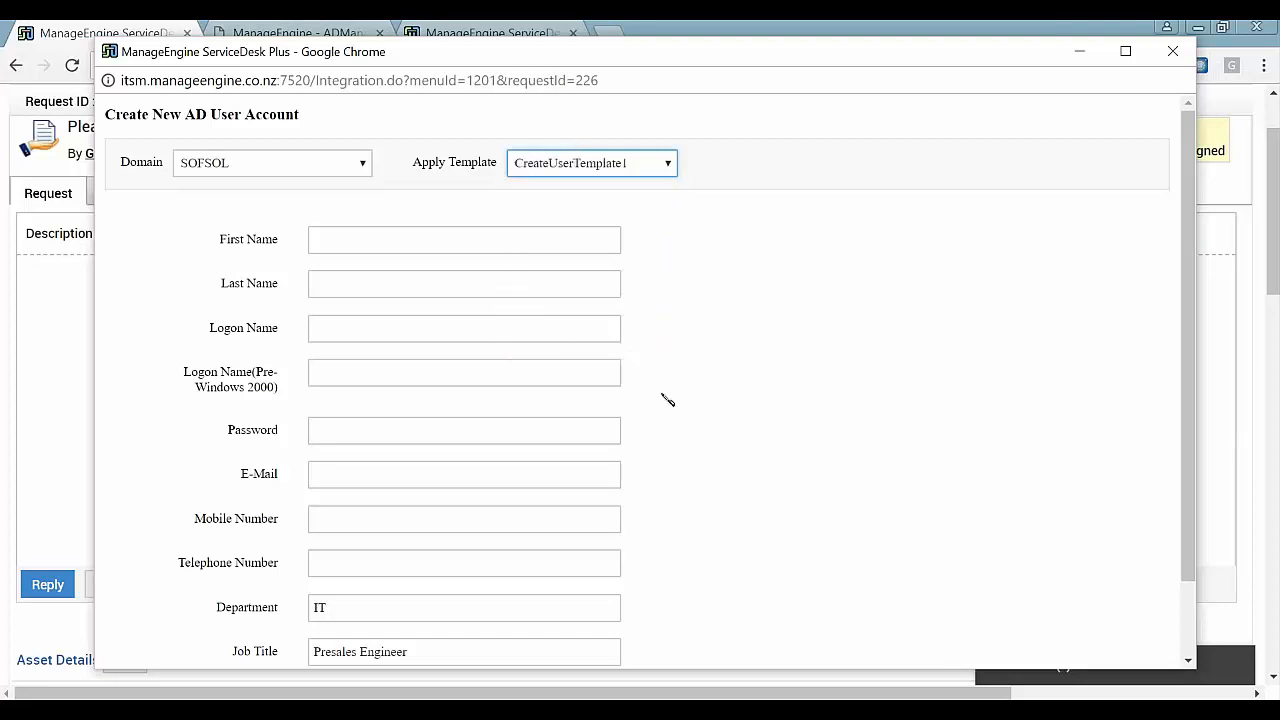
{"action": "scroll", "coordinate": [494, 272], "scroll_direction": "down", "scroll_amount": 2}
- Review the fields filled by the template, such as Department IT and Job Title Presales Engineer
{"action": "left_click", "coordinate": [426, 155]}
{"action": "scroll", "coordinate": [600, 197], "scroll_direction": "up", "scroll_amount": 2}
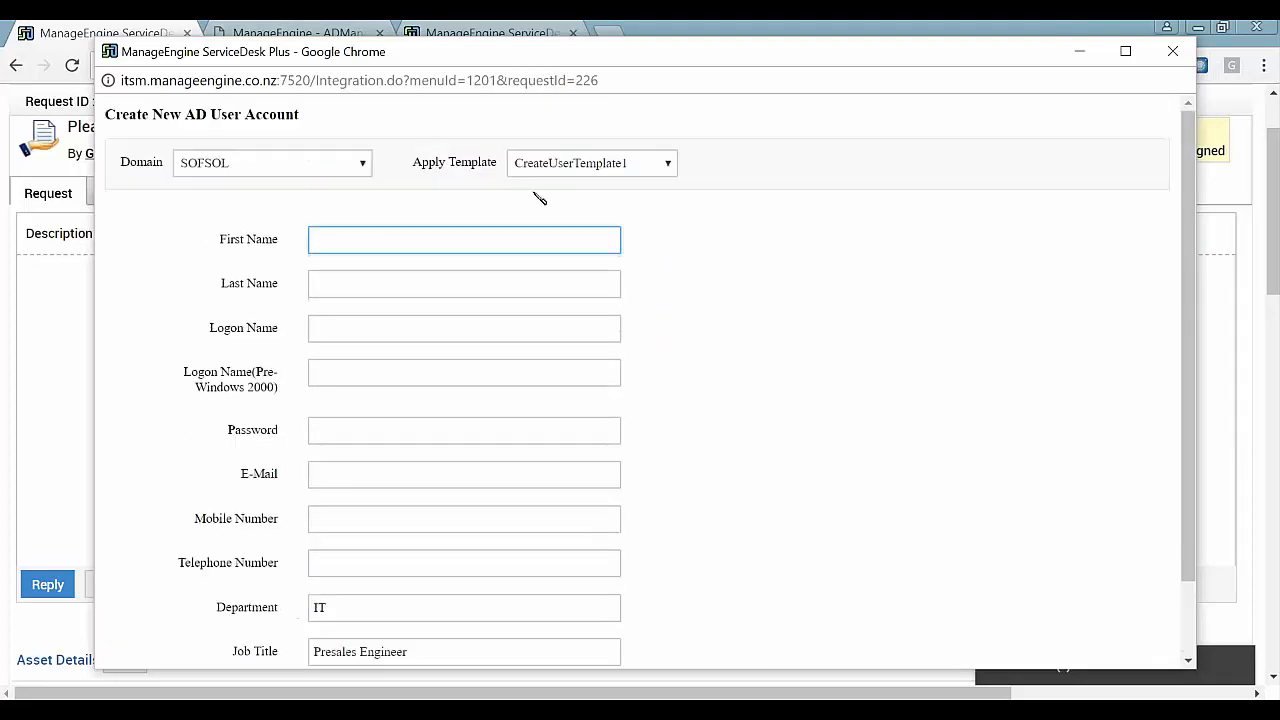
{"action": "left_click", "coordinate": [566, 166]}
{"action": "left_click", "coordinate": [430, 164]}
{"action": "left_click_drag", "start_coordinate": [424, 164], "coordinate": [478, 165]}
{"action": "left_click", "coordinate": [476, 172]}
{"action": "left_click_drag", "start_coordinate": [220, 245], "coordinate": [278, 606]}
{"action": "left_click", "coordinate": [690, 370]}
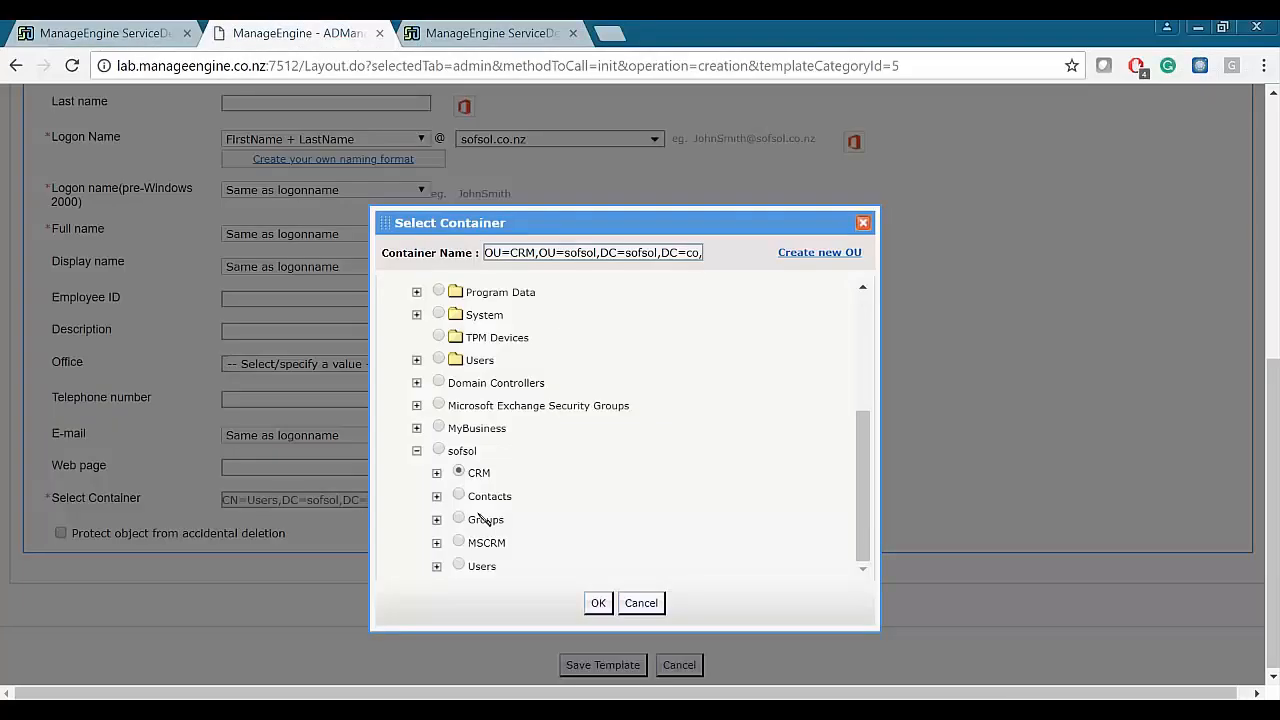
- Check the CRM OU for sub-containers, then confirm CreateUserTemplate1 is still applied
{"action": "left_click", "coordinate": [459, 472]}
{"action": "left_click", "coordinate": [437, 474]}
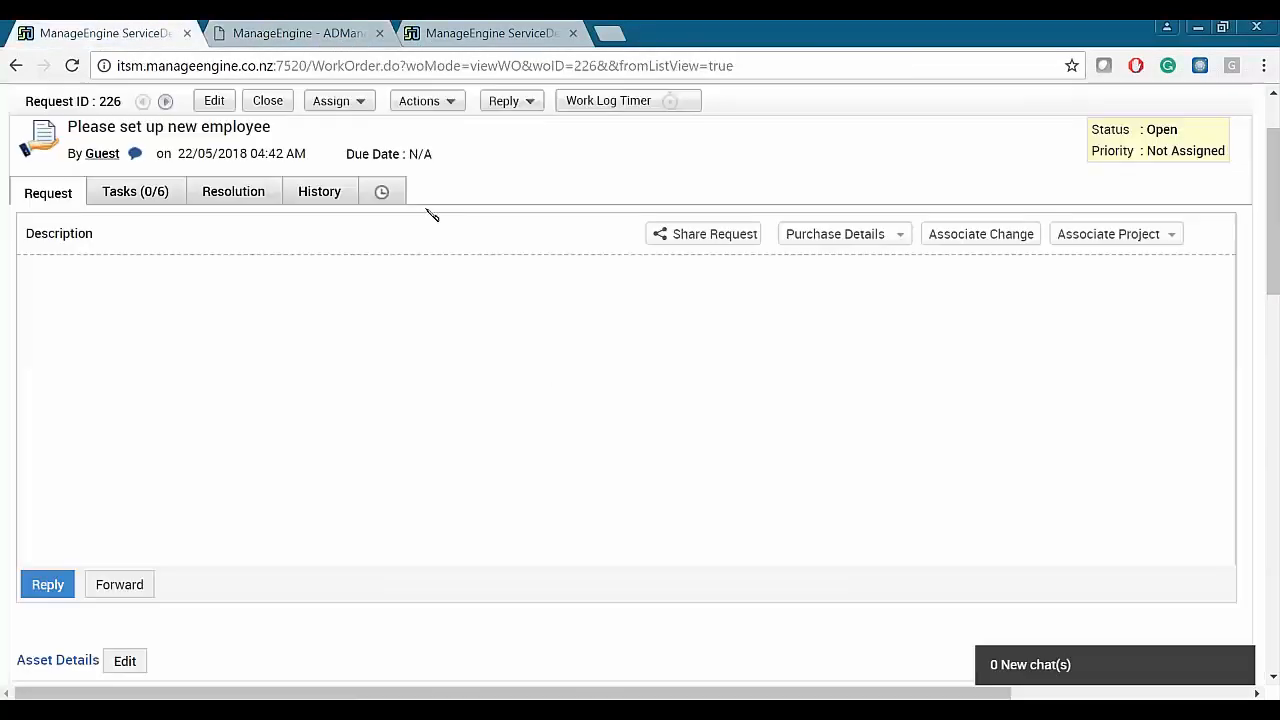
{"action": "mouse_move", "coordinate": [603, 643]}
{"action": "left_click", "coordinate": [687, 613]}
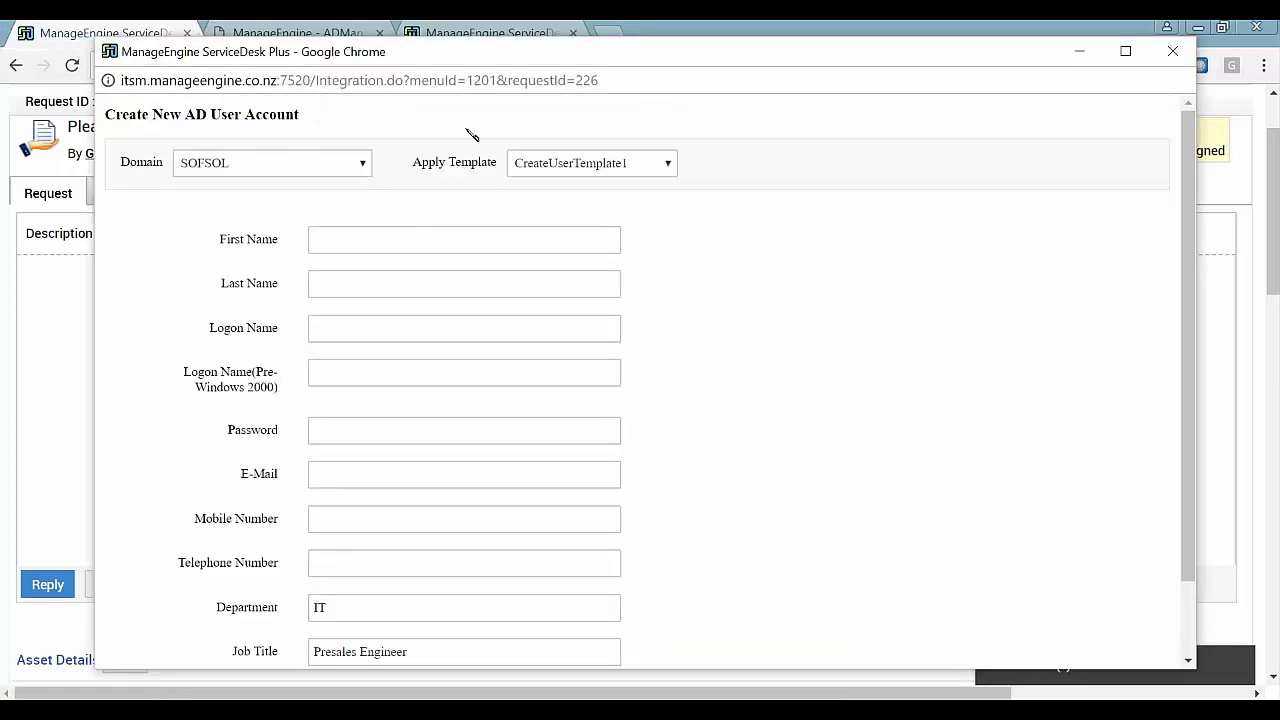
{"action": "left_click", "coordinate": [340, 239]}
{"action": "left_click", "coordinate": [560, 163]}
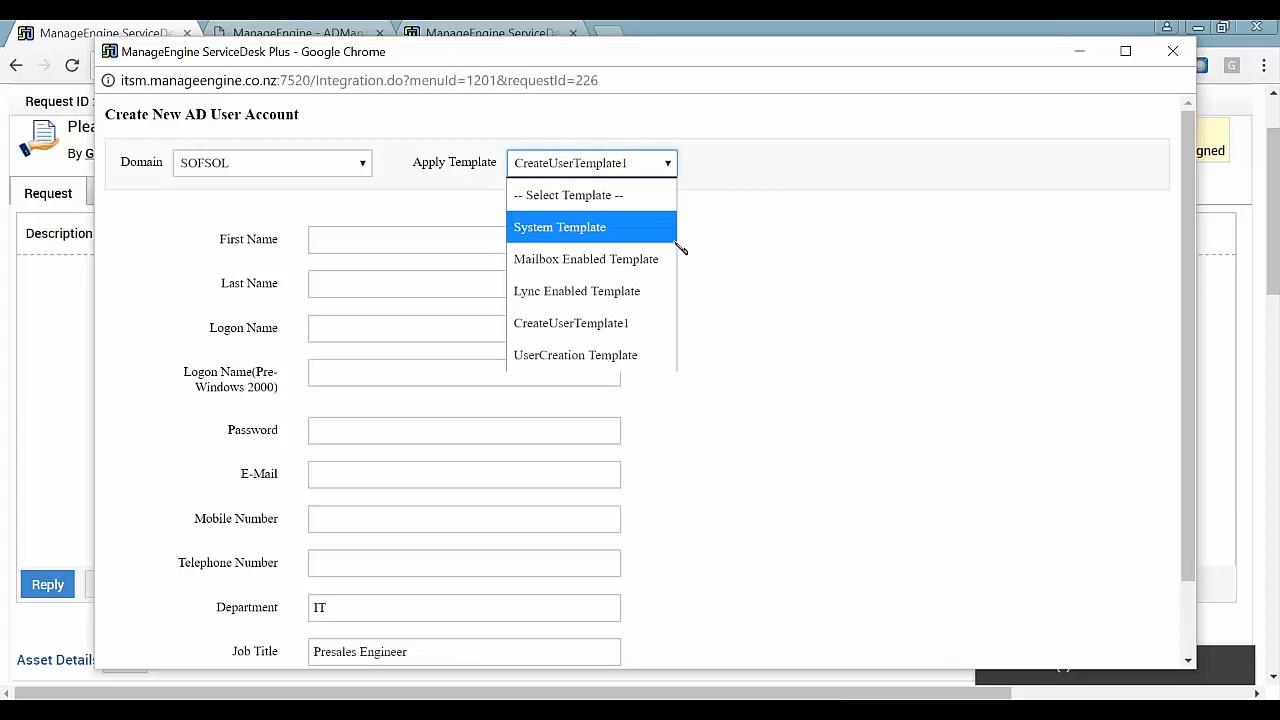
{"action": "left_click", "coordinate": [733, 237]}
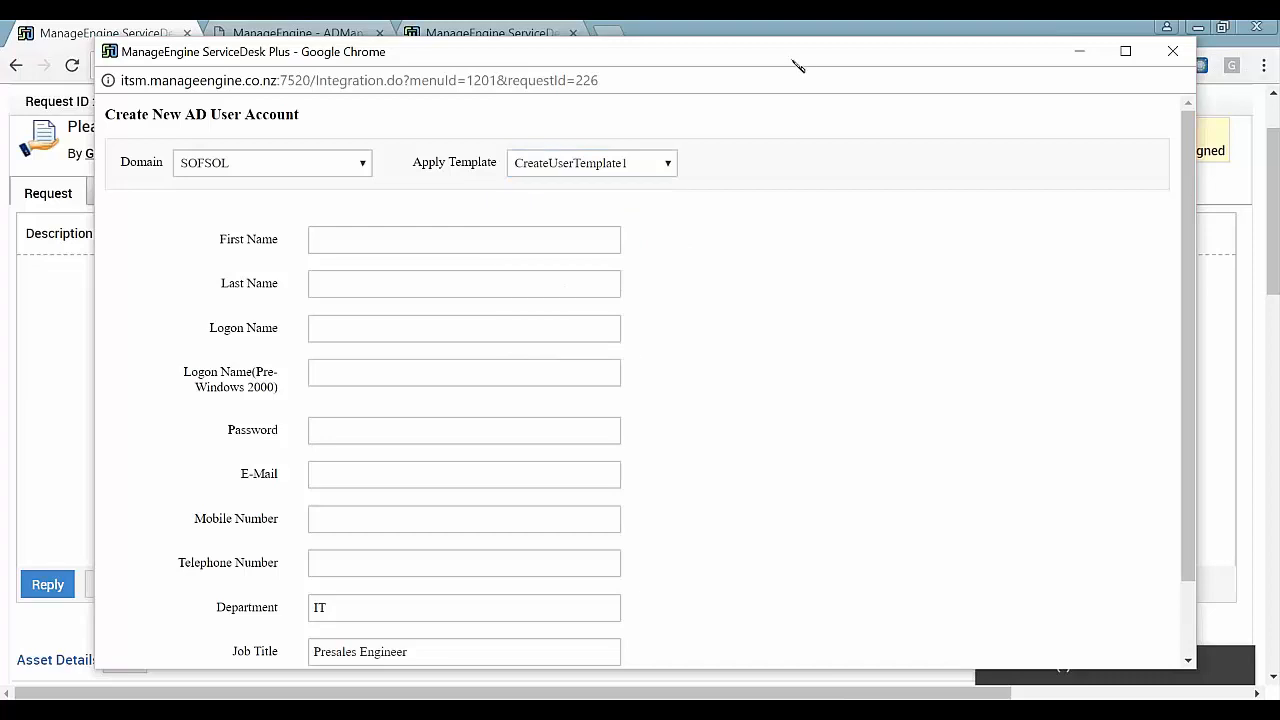
- Nudge the Create New AD User Account window slightly upward
{"action": "left_click_drag", "start_coordinate": [800, 63], "coordinate": [800, 56]}
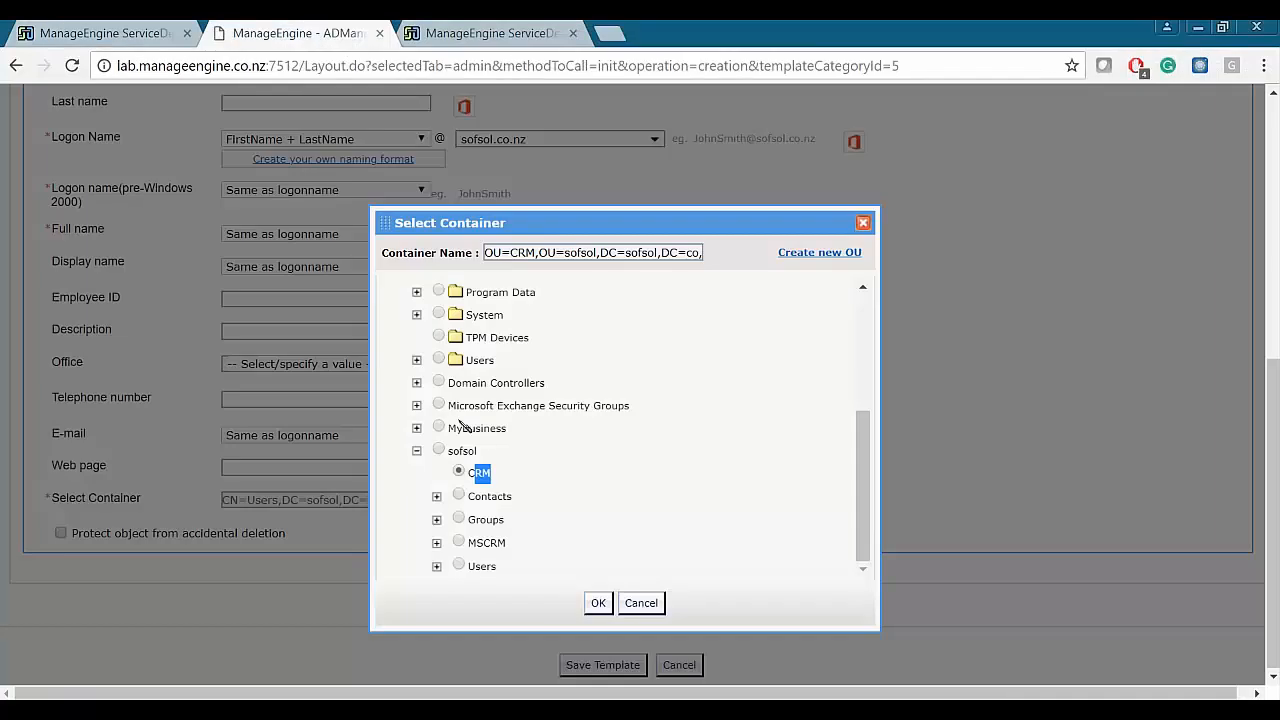
- Review the OU=CRM path, then cancel Select Container, leaving the default Users container
{"action": "left_click", "coordinate": [417, 452]}
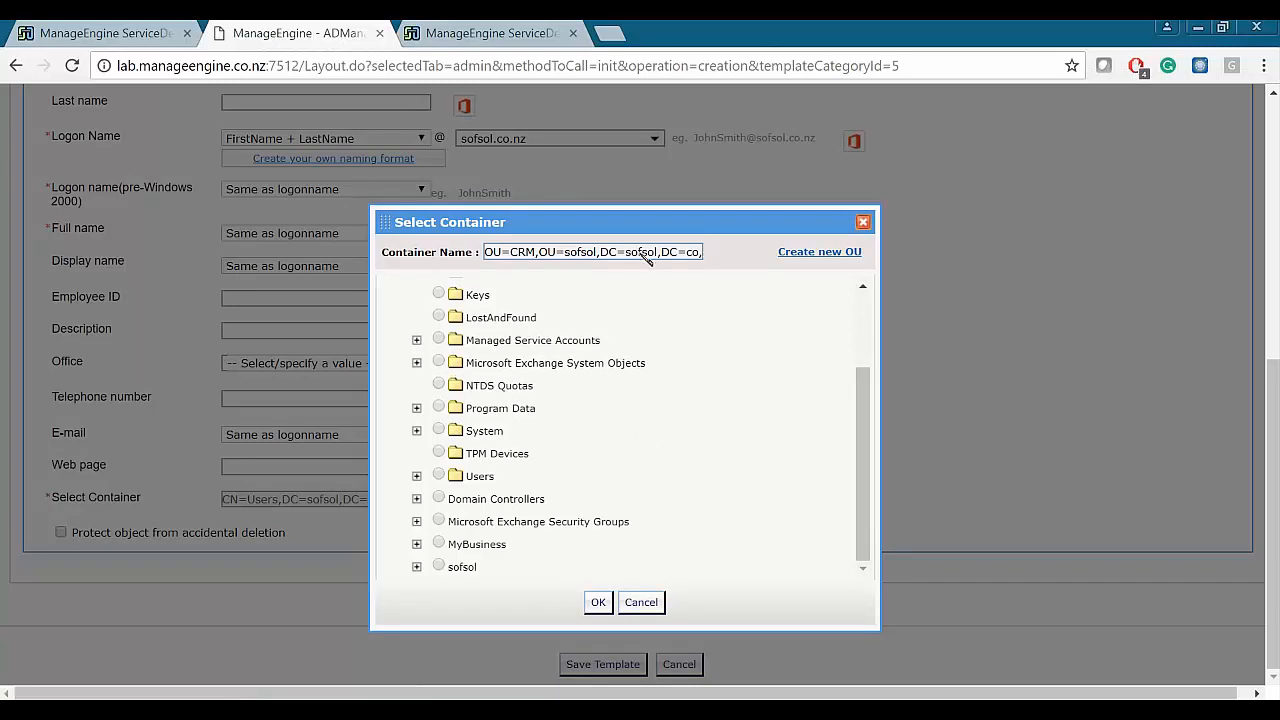
{"action": "left_click_drag", "start_coordinate": [490, 252], "coordinate": [688, 256]}
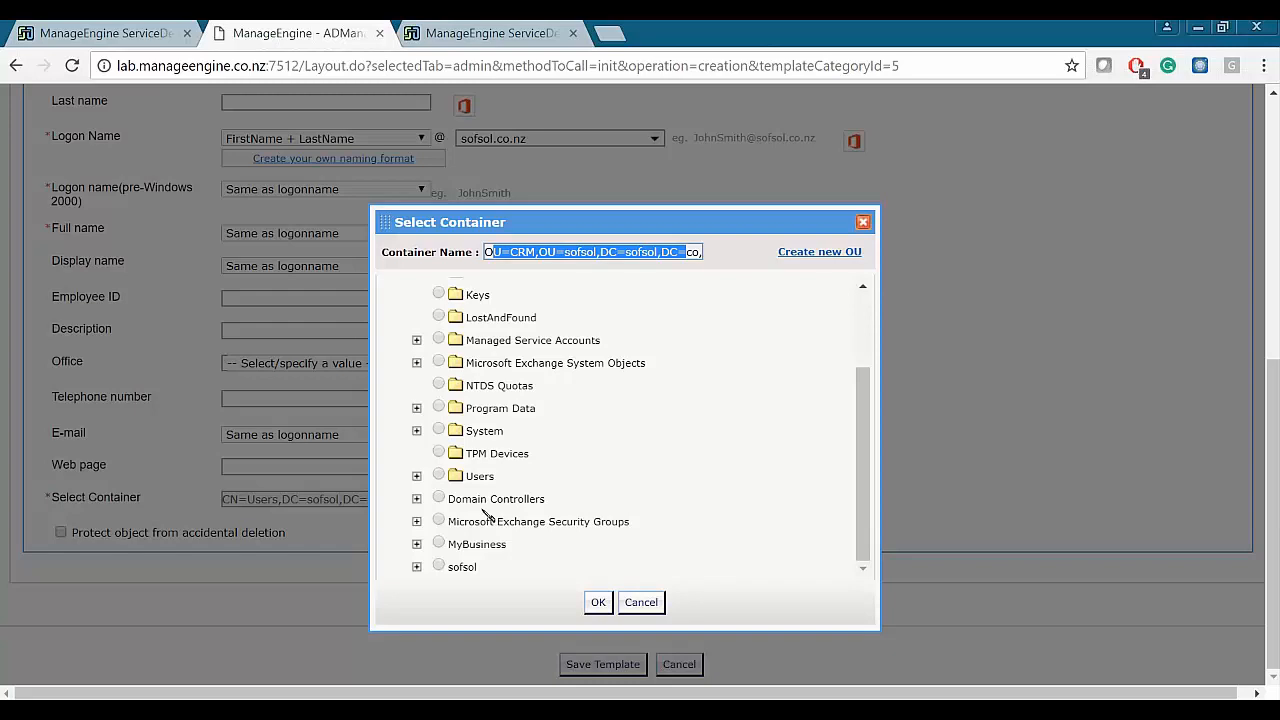
{"action": "left_click", "coordinate": [416, 544]}
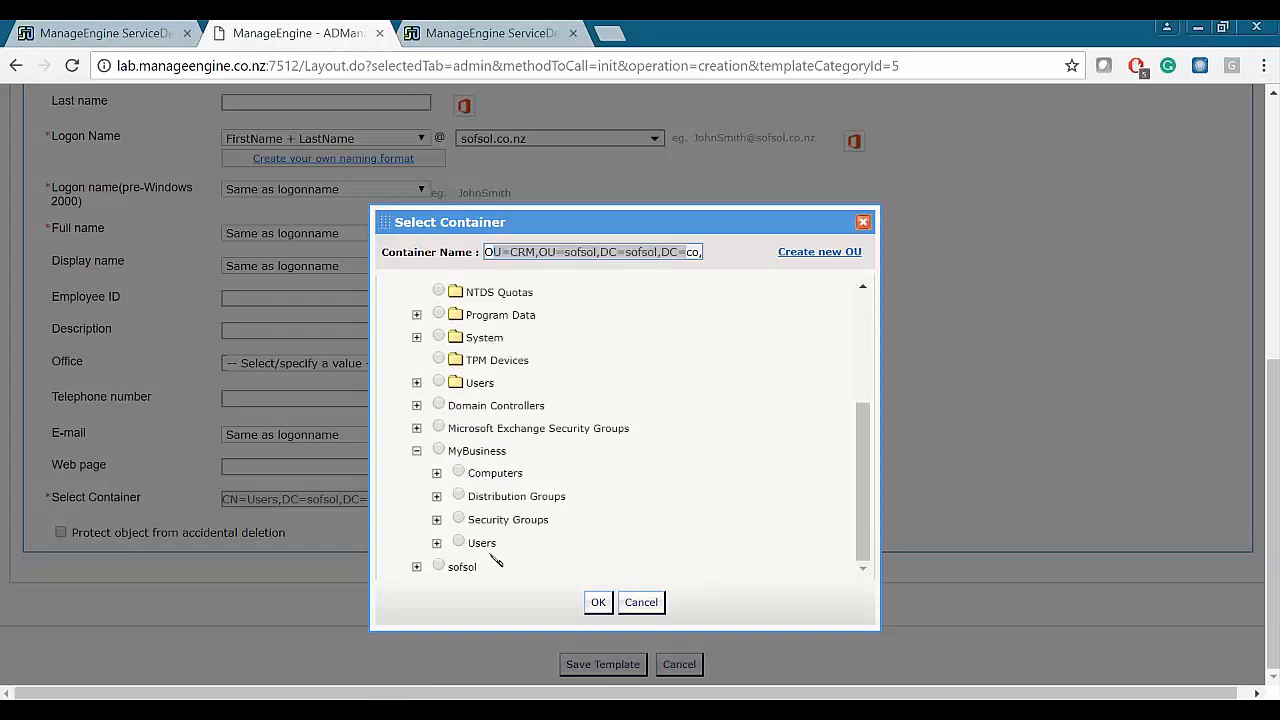
{"action": "left_click", "coordinate": [641, 602]}
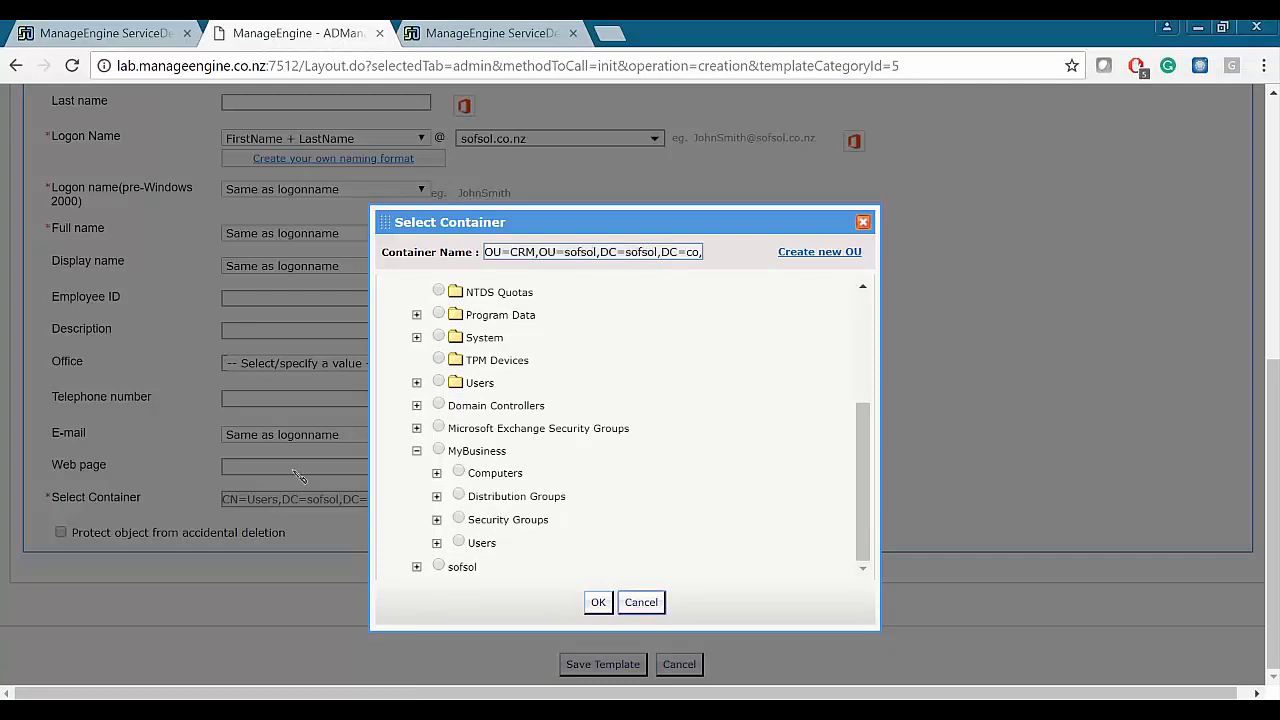
{"action": "scroll", "coordinate": [560, 445], "scroll_direction": "up", "scroll_amount": 3}
{"action": "scroll", "coordinate": [560, 445], "scroll_direction": "up", "scroll_amount": 4}
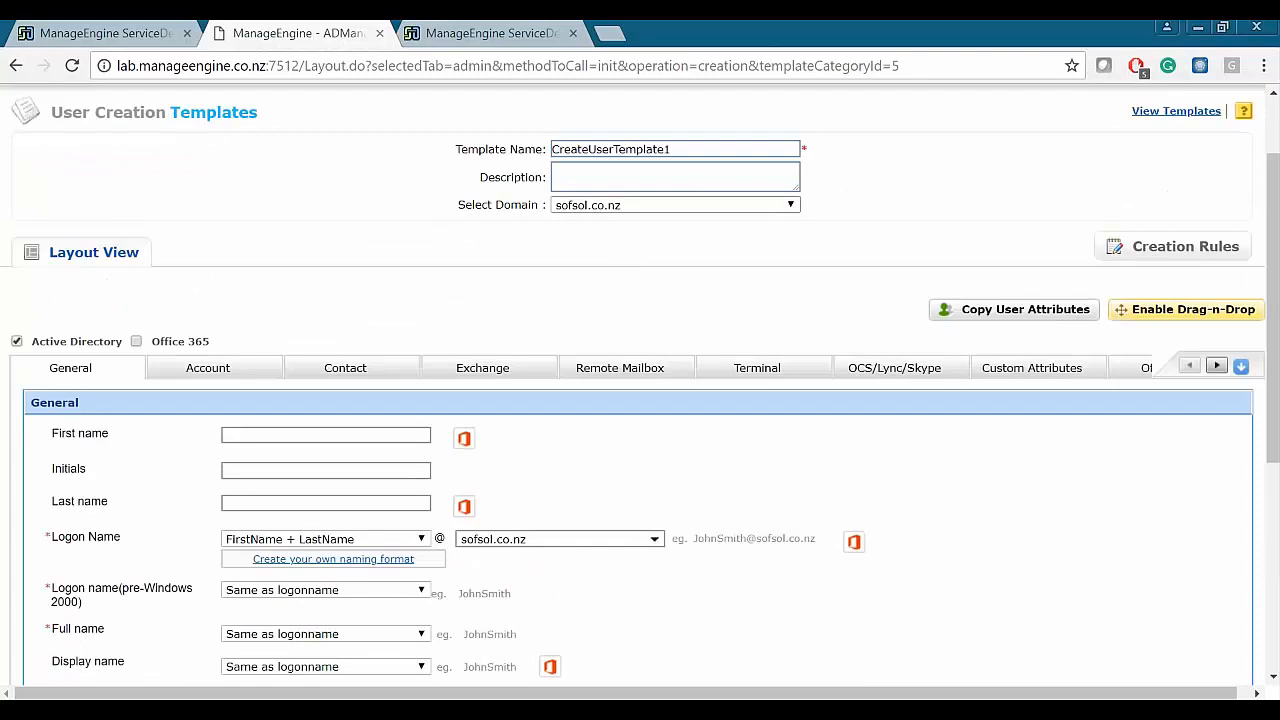
{"action": "left_click", "coordinate": [670, 205]}
{"action": "left_click_drag", "start_coordinate": [462, 205], "coordinate": [546, 206]}
{"action": "left_click", "coordinate": [650, 205]}
{"action": "left_click", "coordinate": [412, 218]}
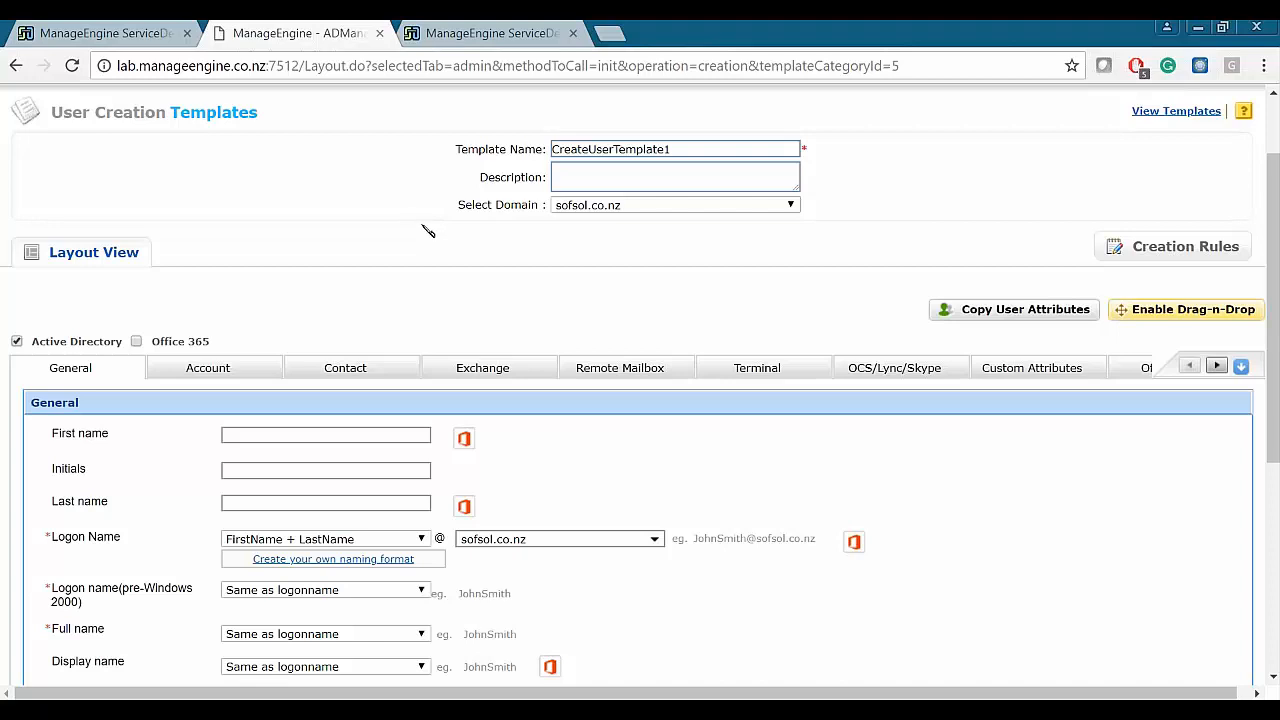
{"action": "scroll", "coordinate": [440, 240], "scroll_direction": "down", "scroll_amount": 4}
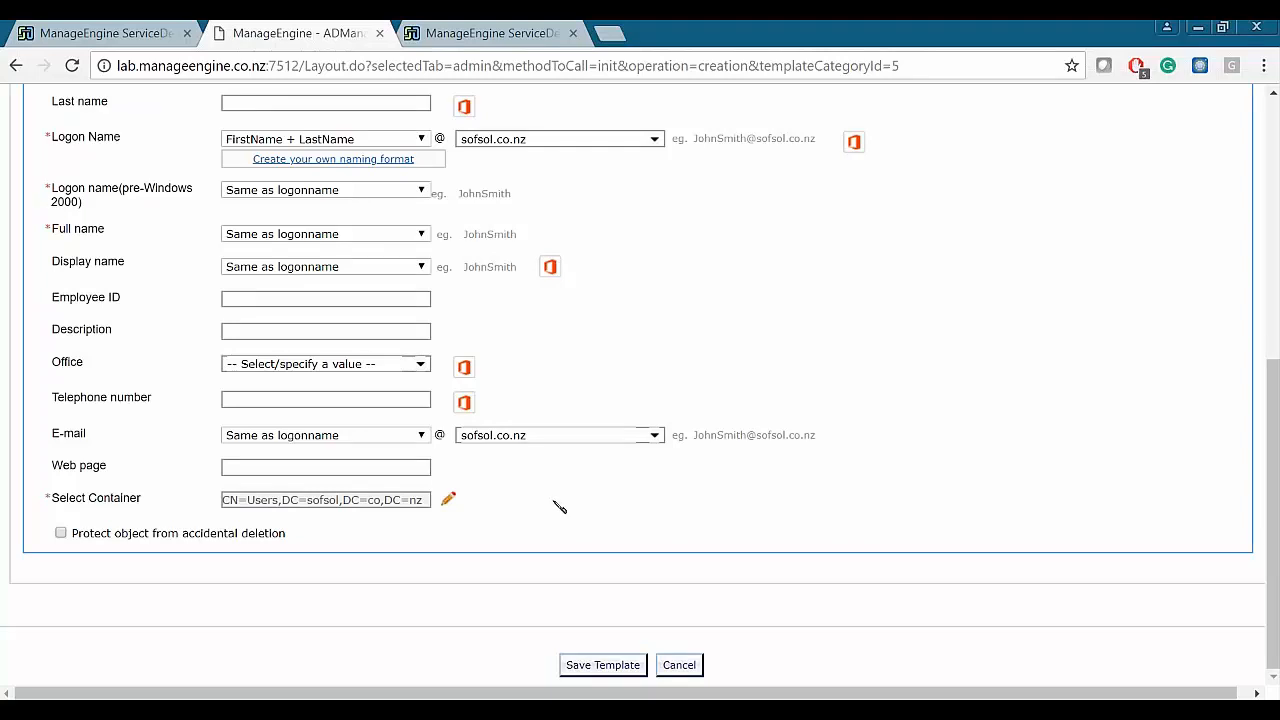
- Go back to request 226's page and open, then close, its Actions menu
{"action": "left_click", "coordinate": [170, 31]}
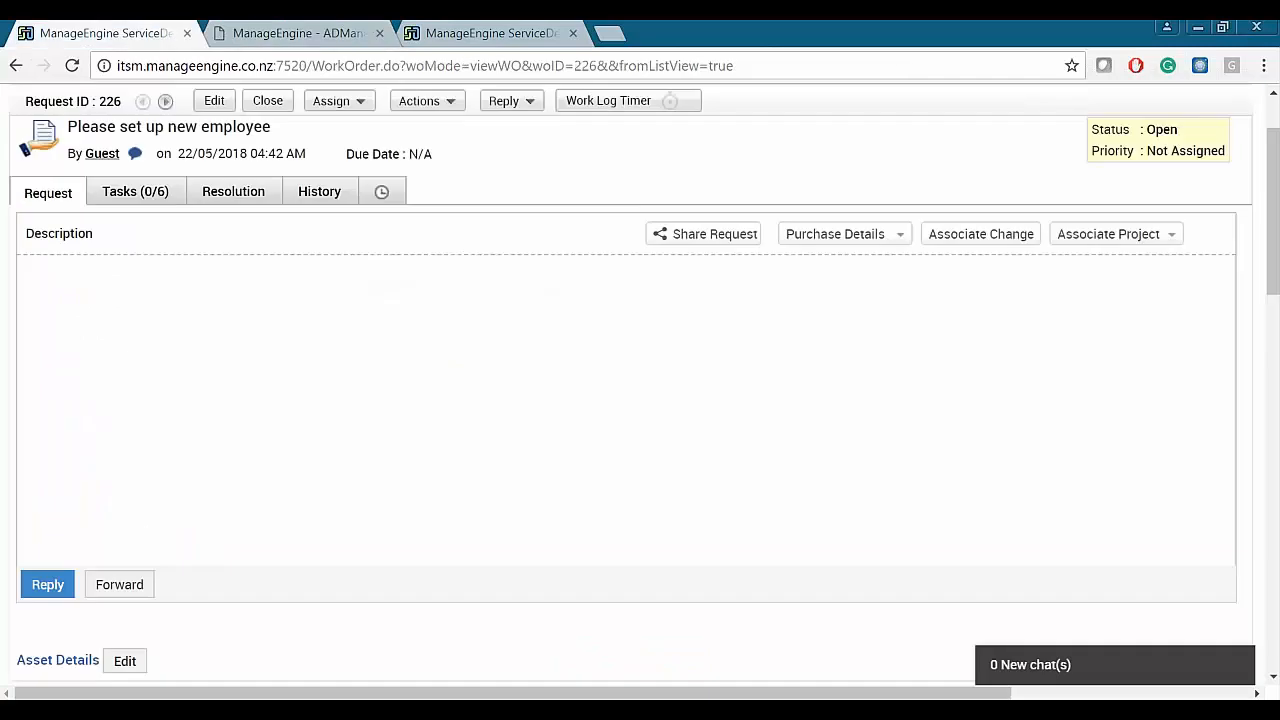
{"action": "left_click", "coordinate": [427, 100]}
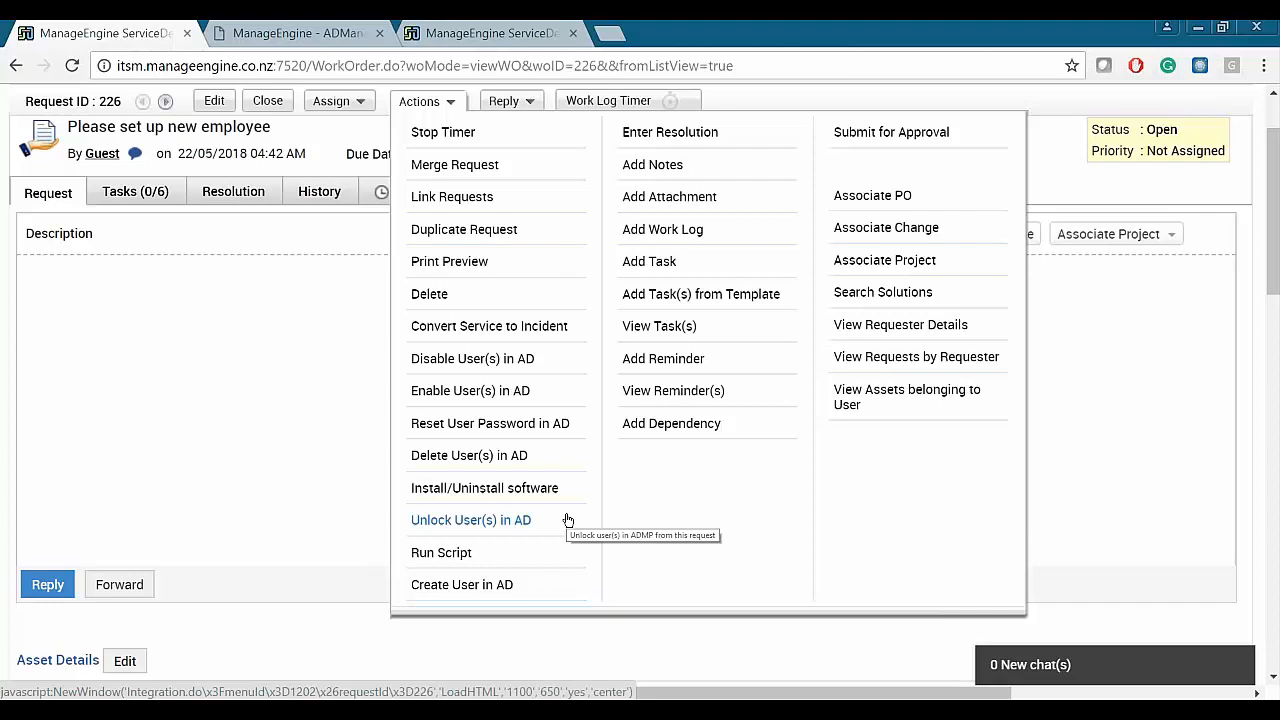
{"action": "left_click", "coordinate": [516, 495]}
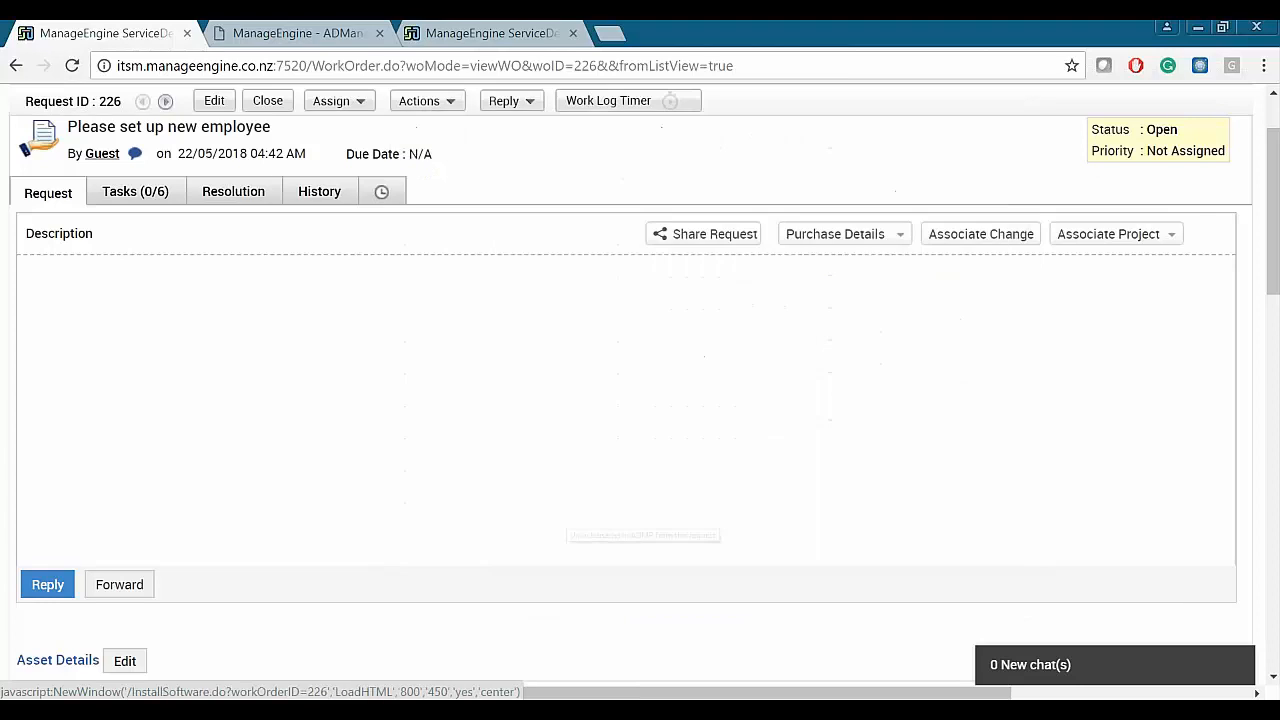